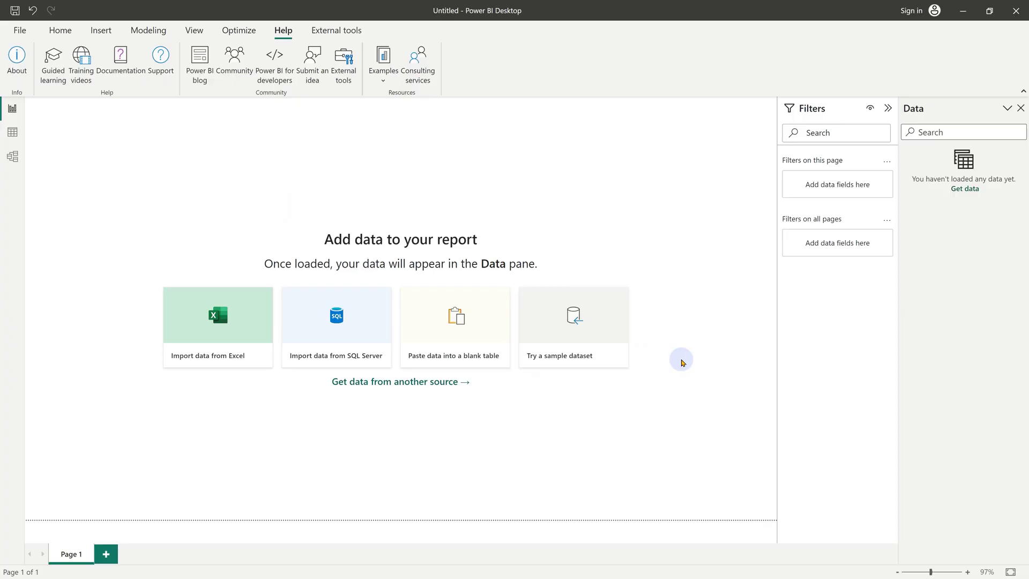
Load the built-in financials sample data and expand its table to list fields like Sales and COGS
{"action": "left_click", "coordinate": [591, 349]}
{"action": "left_click", "coordinate": [593, 374]}
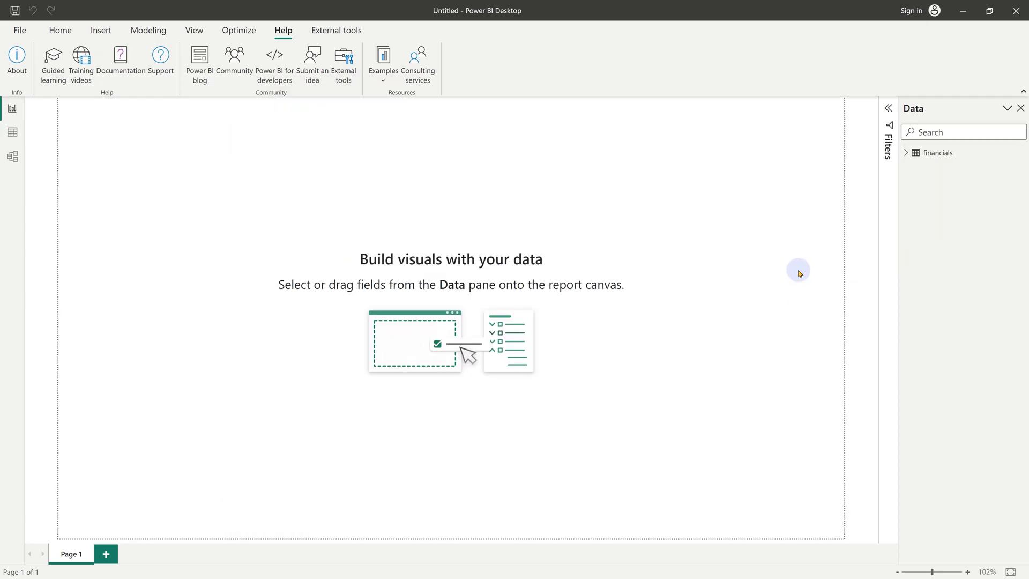
{"action": "left_click", "coordinate": [903, 155]}
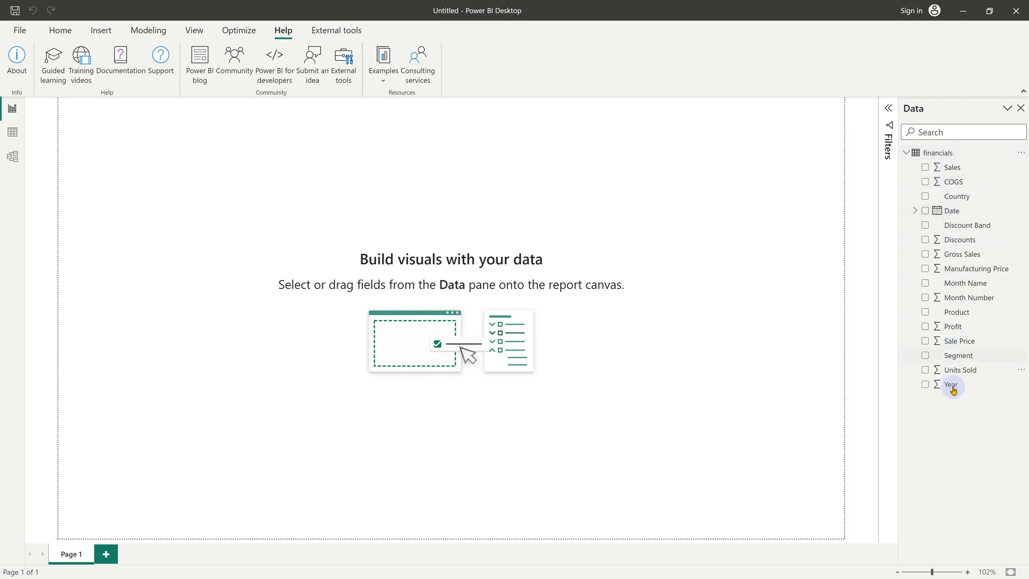
In Data view, set the Country column's data category to Country
{"action": "left_click", "coordinate": [8, 134]}
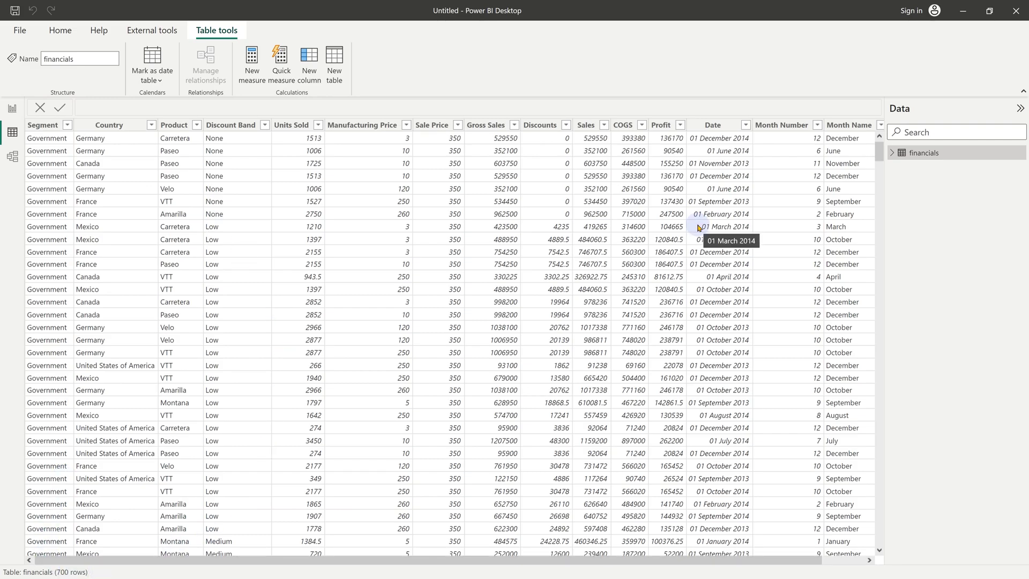
{"action": "left_click", "coordinate": [108, 126]}
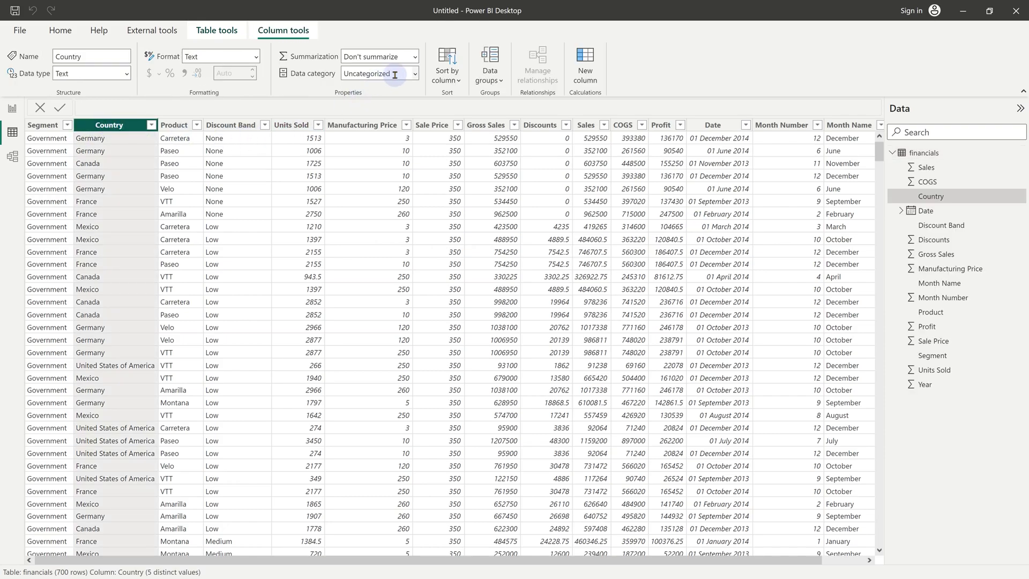
{"action": "left_click", "coordinate": [414, 76]}
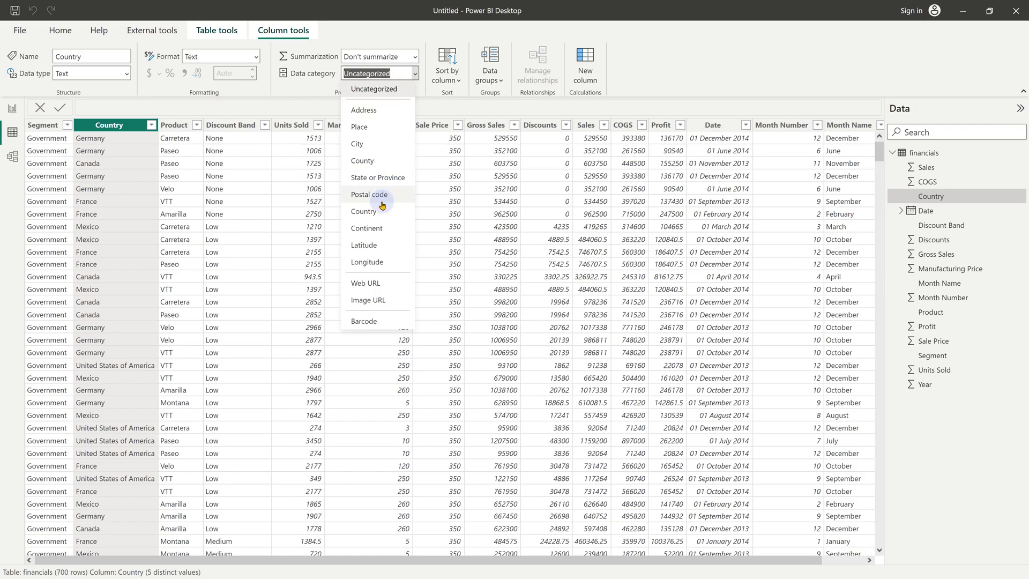
{"action": "left_click", "coordinate": [379, 220]}
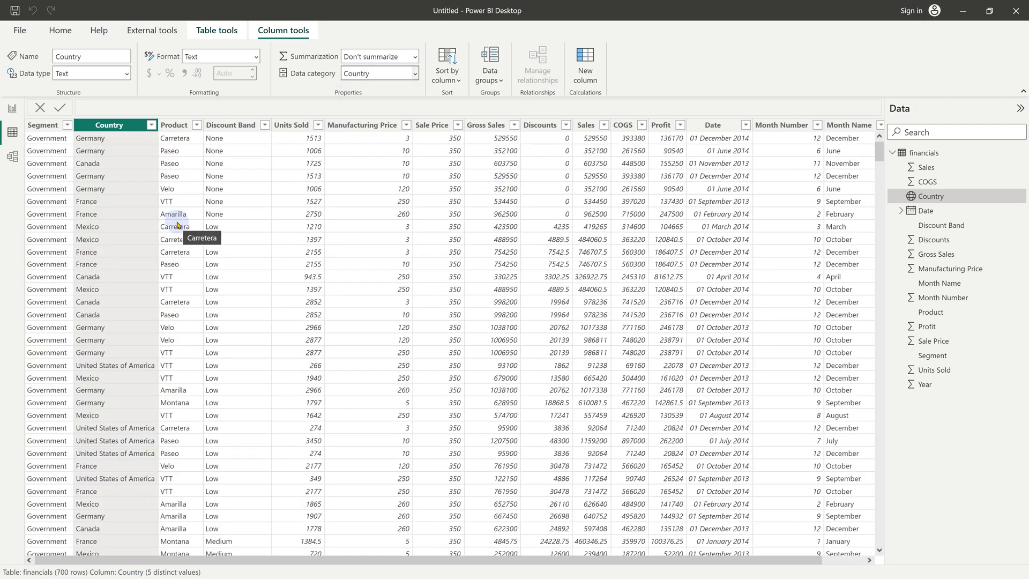
Make the Month Name column sort by Month Number
{"action": "left_click", "coordinate": [851, 129]}
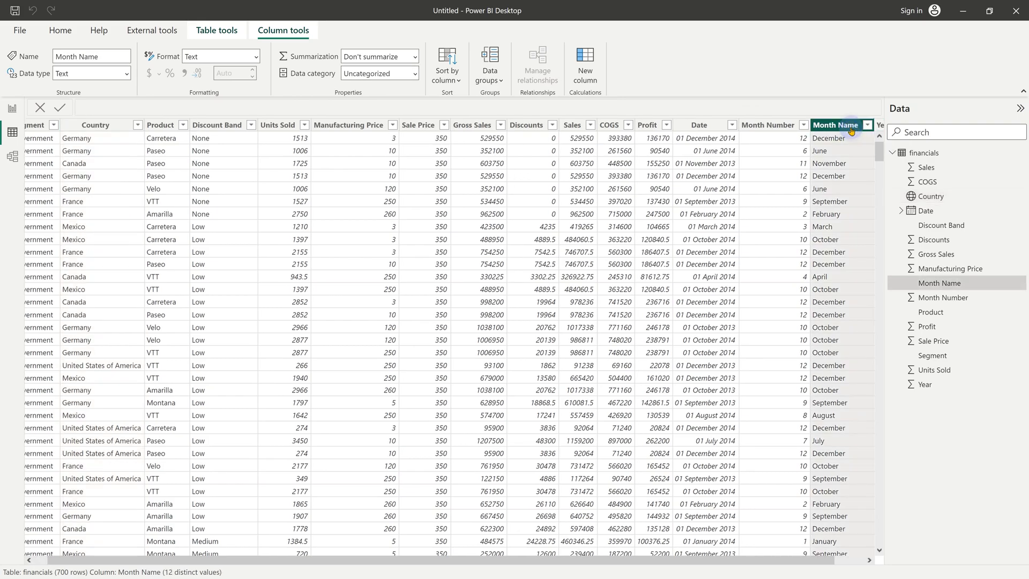
{"action": "left_click", "coordinate": [459, 79]}
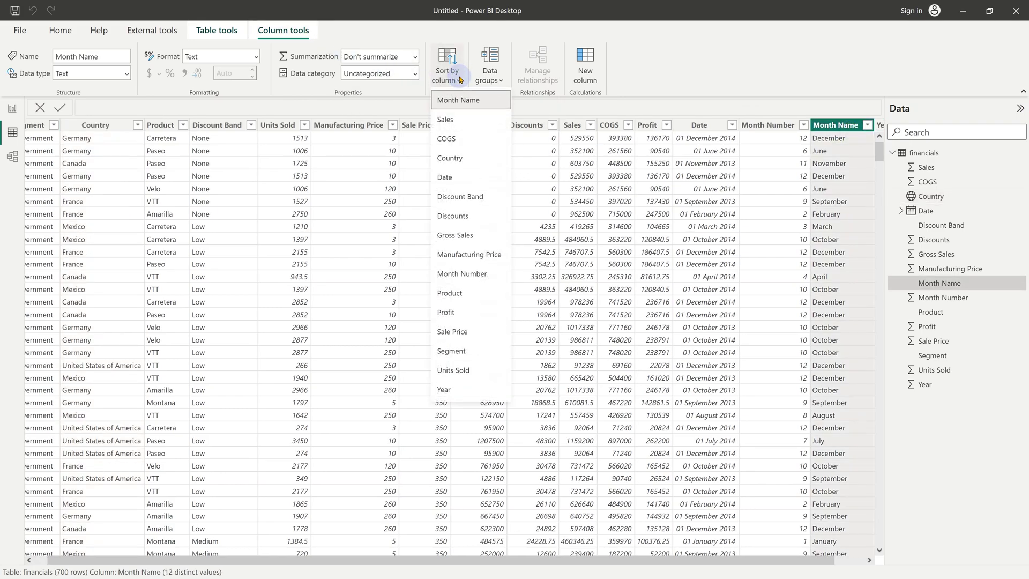
{"action": "left_click", "coordinate": [439, 272]}
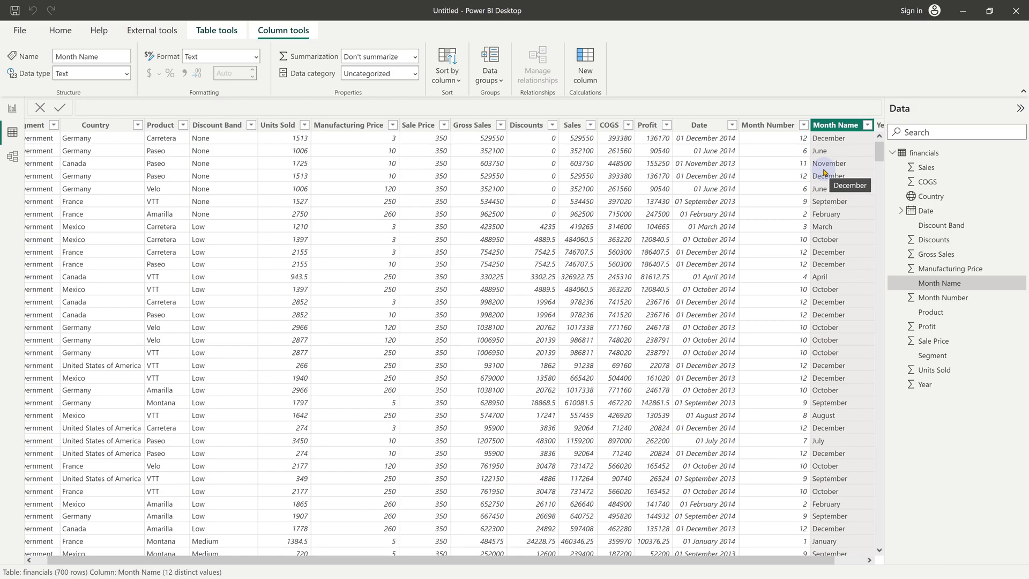
{"action": "scroll", "coordinate": [824, 172], "scroll_direction": "right", "scroll_amount": 1}
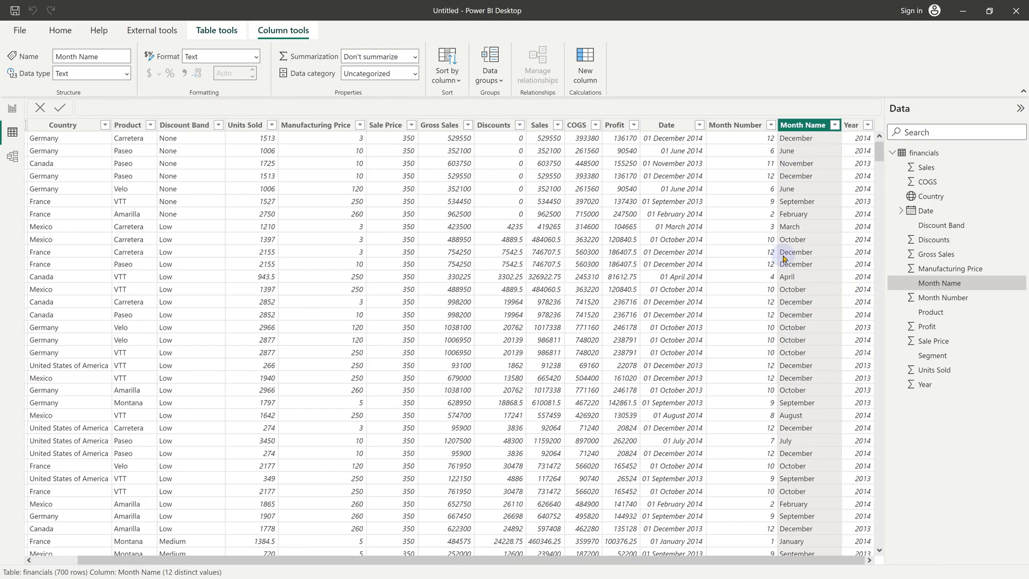
Hide the Month Number column in report view
{"action": "left_click", "coordinate": [729, 127]}
{"action": "right_click", "coordinate": [729, 126]}
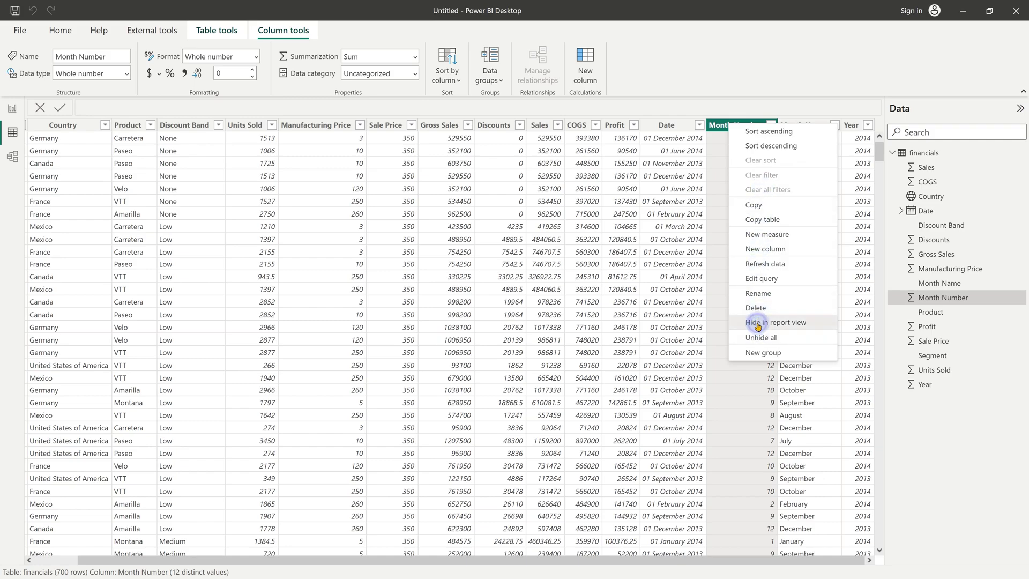
{"action": "left_click", "coordinate": [758, 323]}
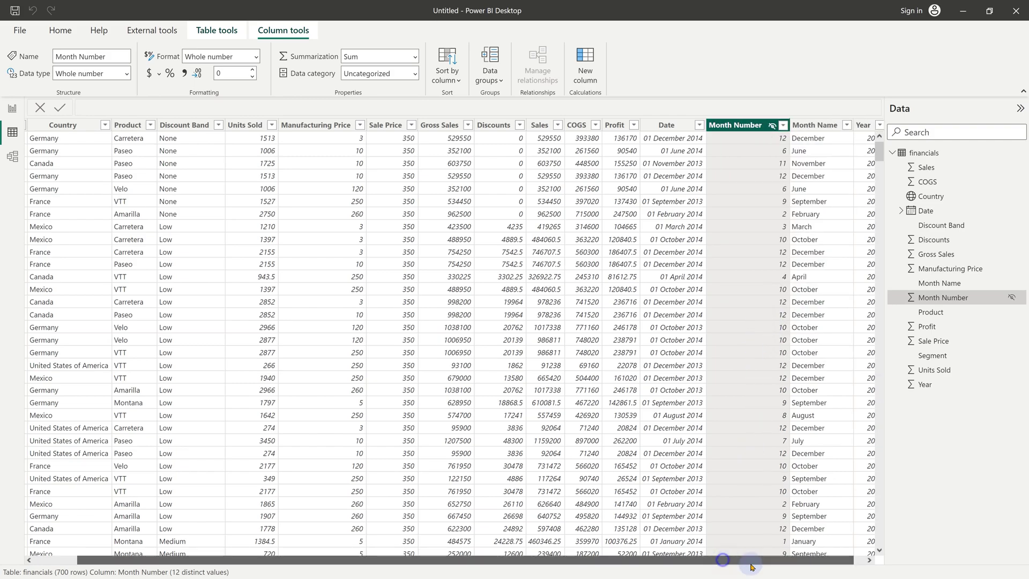
{"action": "left_click_drag", "start_coordinate": [723, 560], "coordinate": [879, 505]}
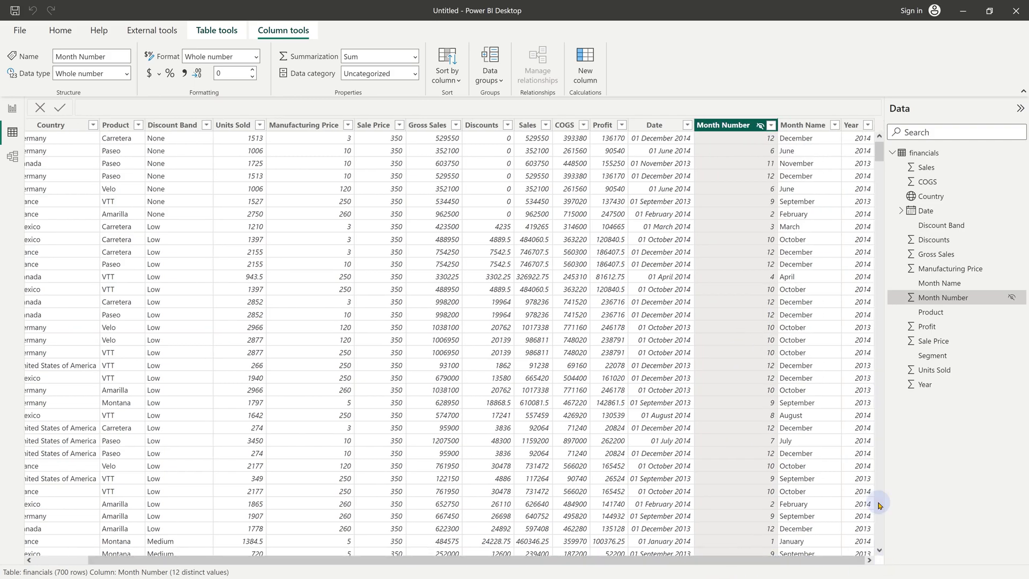
Set the Year column's summarization to Don't summarize
{"action": "left_click", "coordinate": [851, 127]}
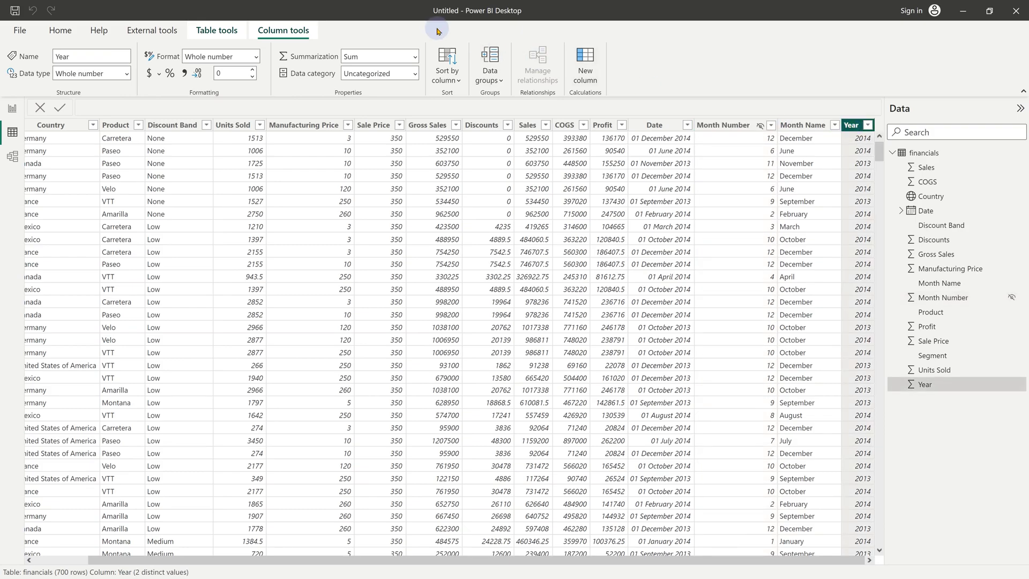
{"action": "left_click", "coordinate": [416, 57]}
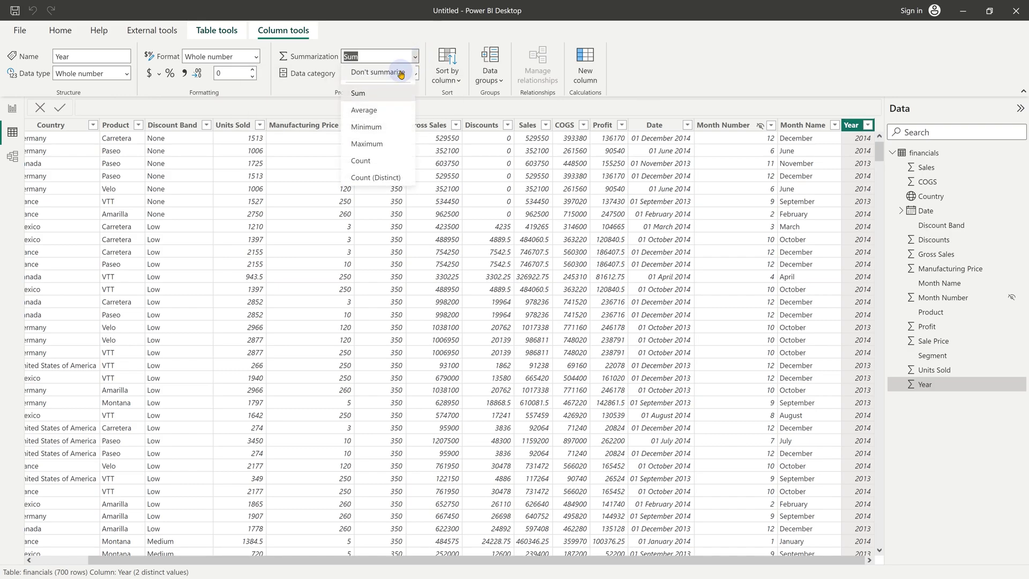
{"action": "left_click", "coordinate": [378, 72]}
{"action": "left_click", "coordinate": [669, 257]}
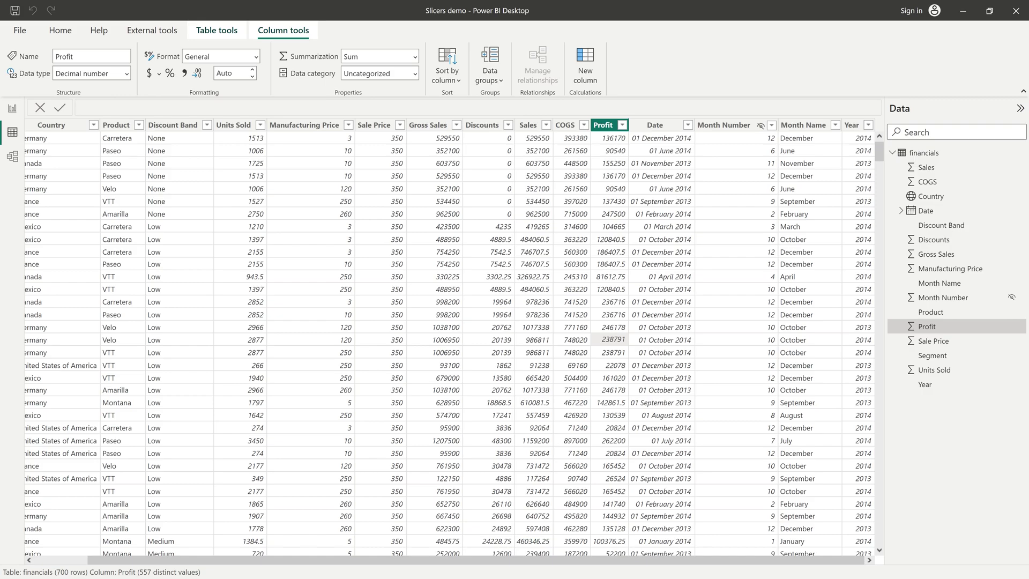
Back in Report view, turn on data labels for the Sum of Sales by Product bar chart
{"action": "left_click", "coordinate": [12, 109]}
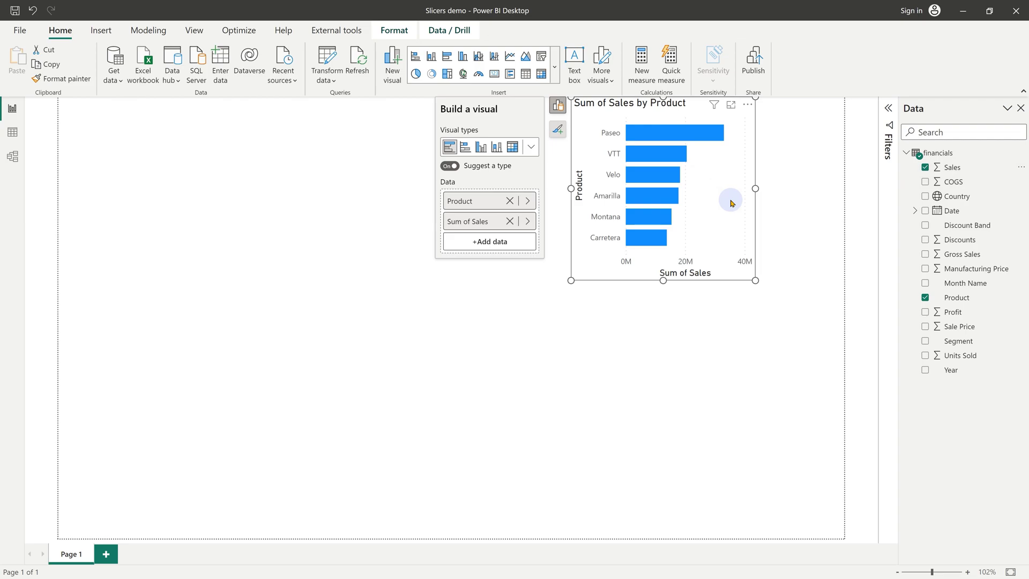
{"action": "left_click", "coordinate": [552, 130]}
{"action": "left_click", "coordinate": [467, 219]}
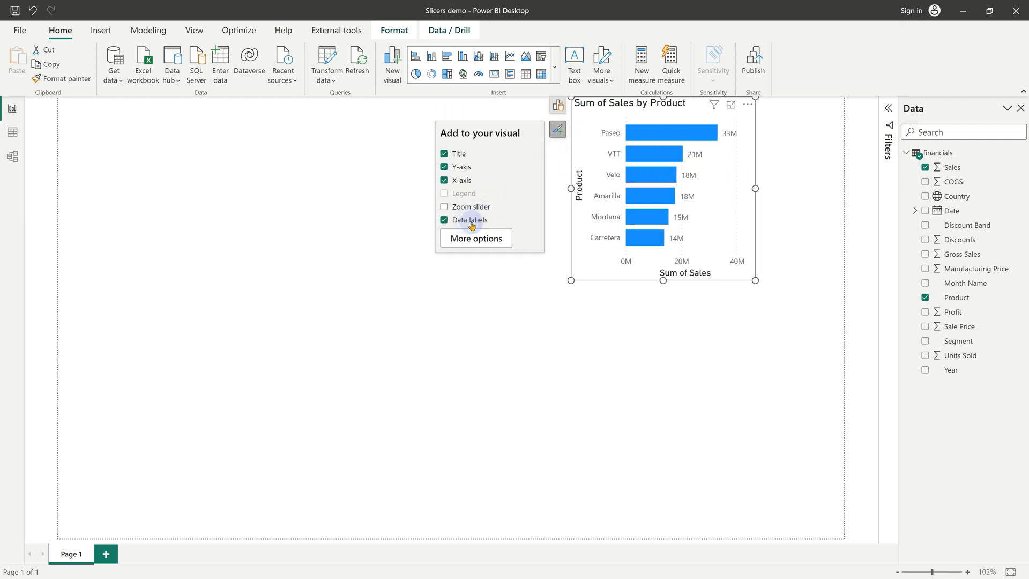
{"action": "left_click", "coordinate": [508, 308]}
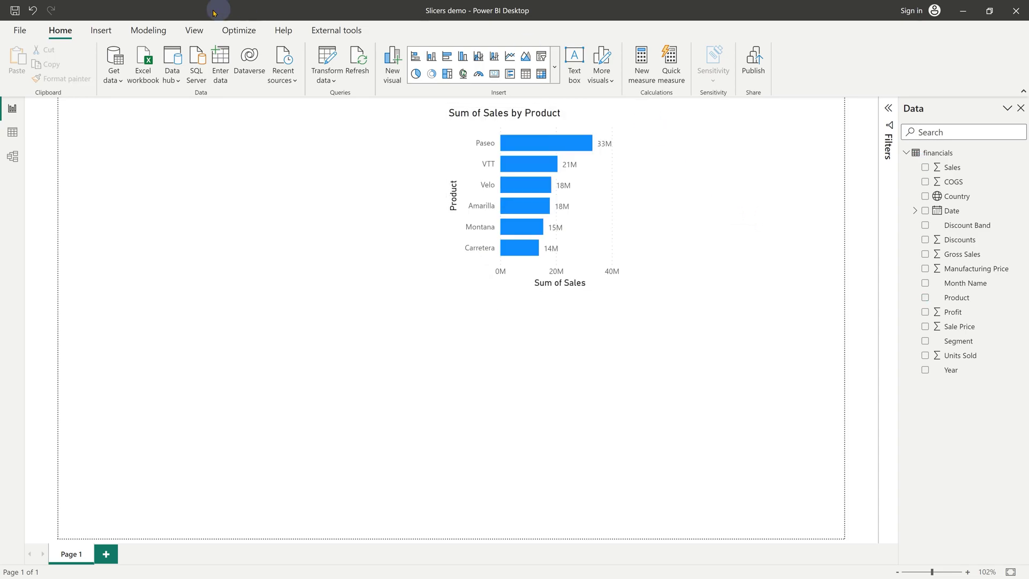
Add a Month Name slicer right of the chart, stretched to show all twelve months
{"action": "left_click", "coordinate": [554, 65]}
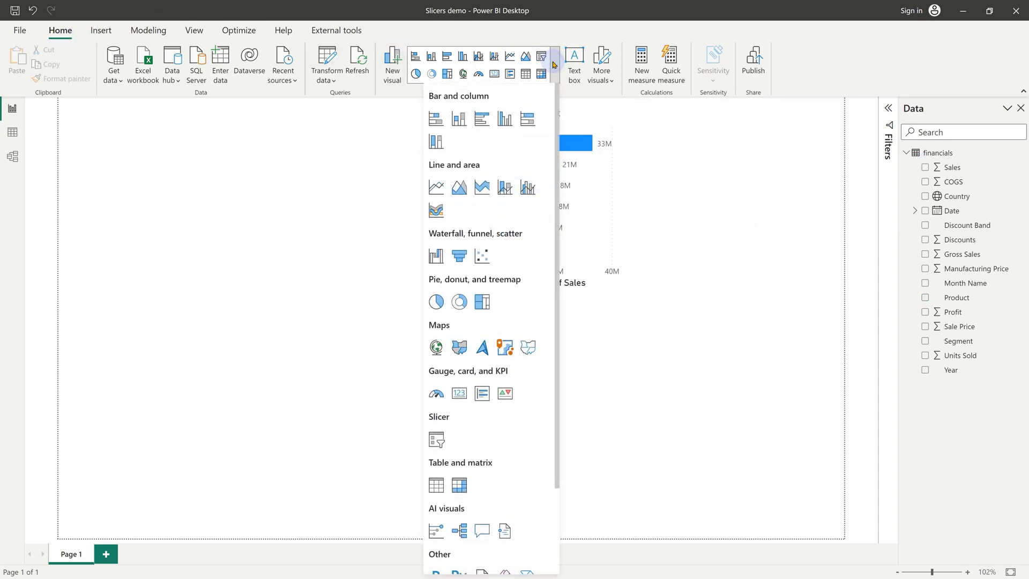
{"action": "left_click", "coordinate": [436, 438]}
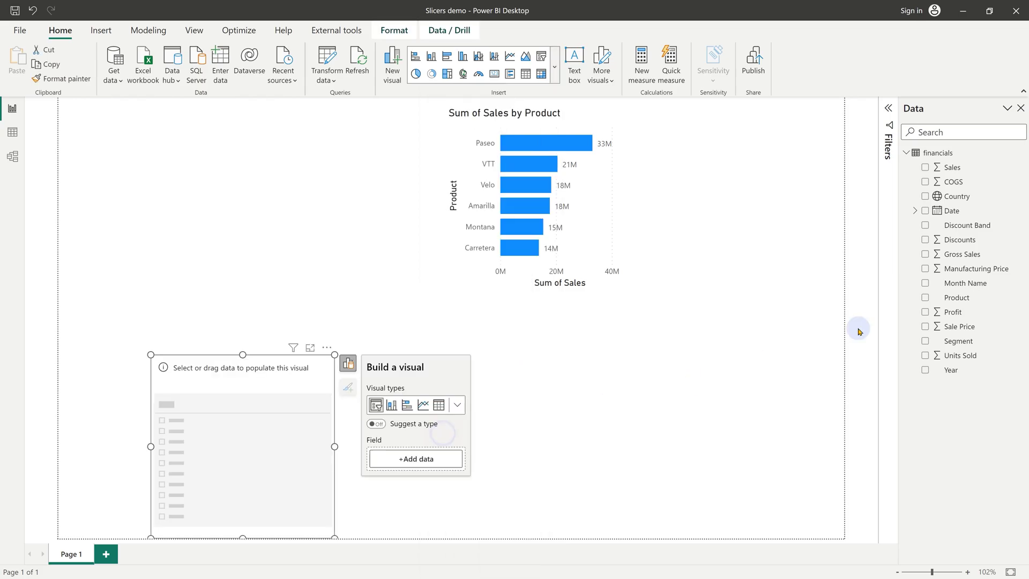
{"action": "left_click", "coordinate": [424, 459]}
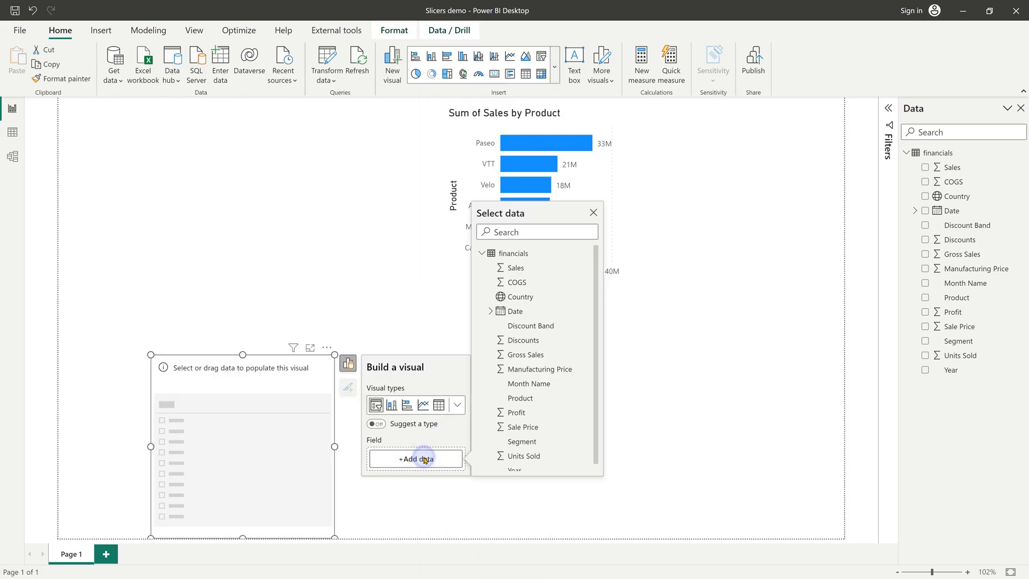
{"action": "left_click", "coordinate": [545, 384]}
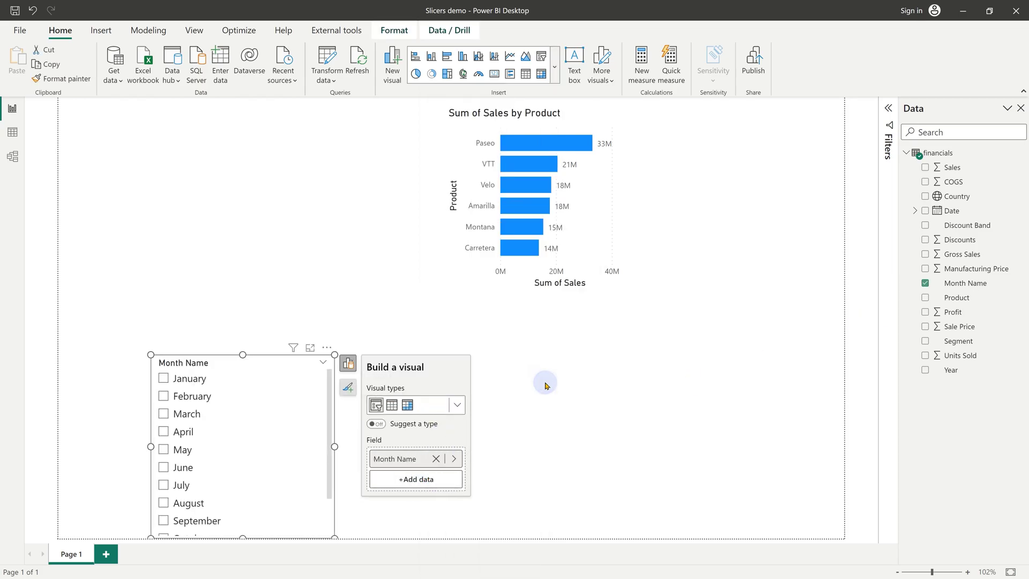
{"action": "left_click_drag", "start_coordinate": [275, 360], "coordinate": [831, 103]}
{"action": "left_click_drag", "start_coordinate": [750, 280], "coordinate": [755, 351]}
{"action": "left_click", "coordinate": [684, 433]}
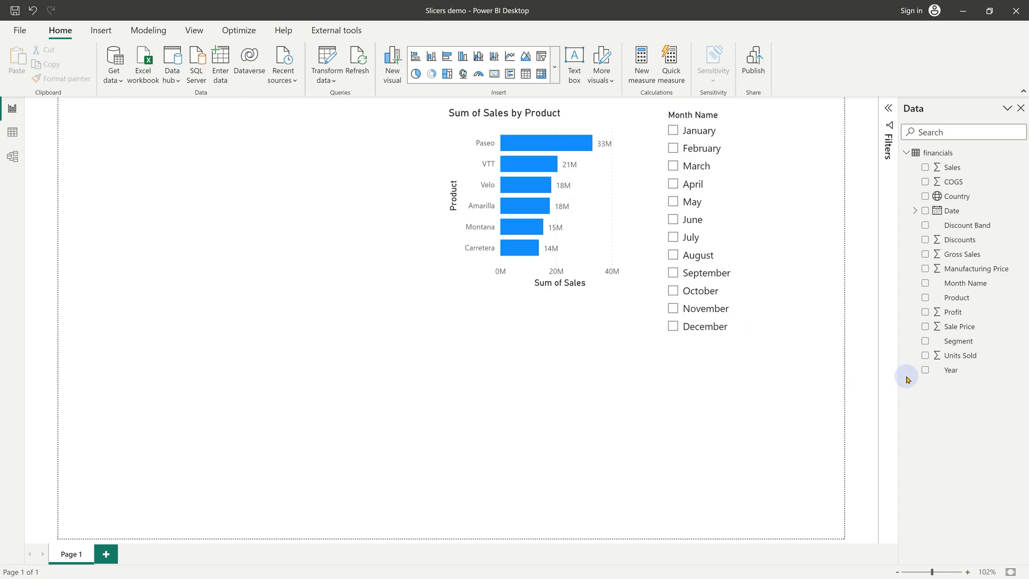
Drop Month Name onto the canvas below the chart and convert it into a second slicer
{"action": "left_click_drag", "start_coordinate": [972, 282], "coordinate": [398, 359]}
{"action": "left_click", "coordinate": [607, 332]}
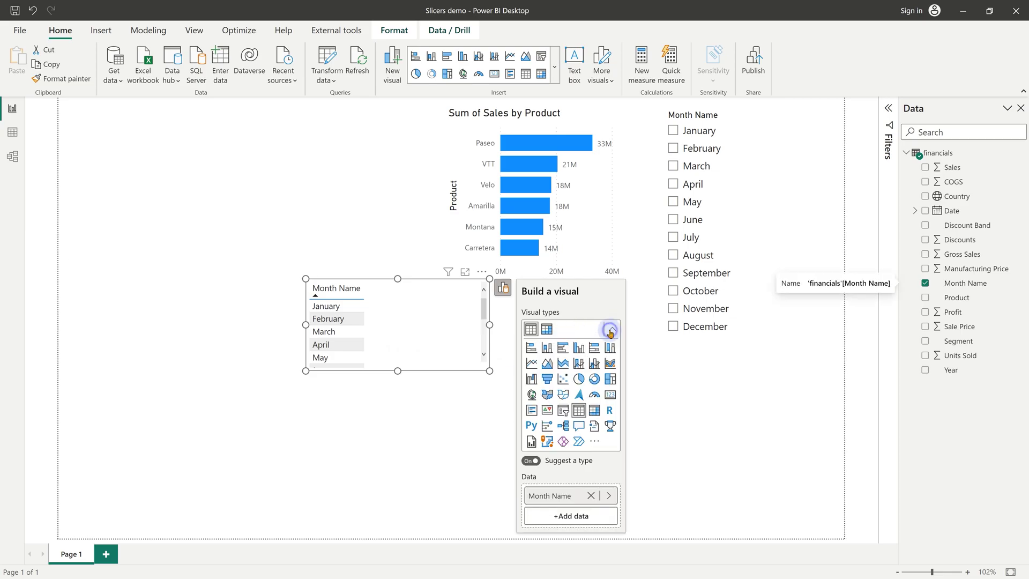
{"action": "left_click", "coordinate": [562, 410]}
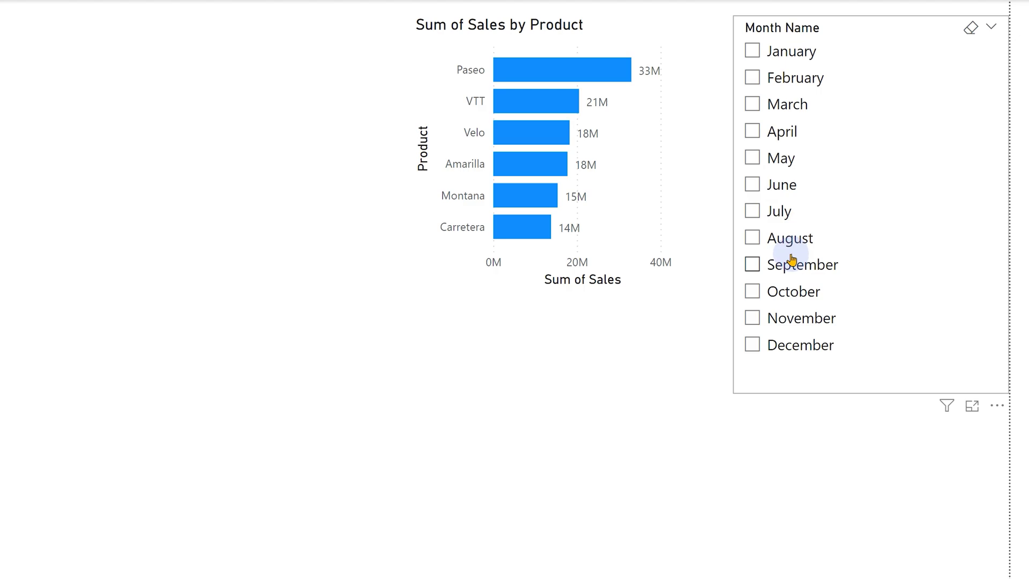
Filter the chart month by month (August, June, March, February, January, April, October, November), ending on December
{"action": "left_click", "coordinate": [755, 240]}
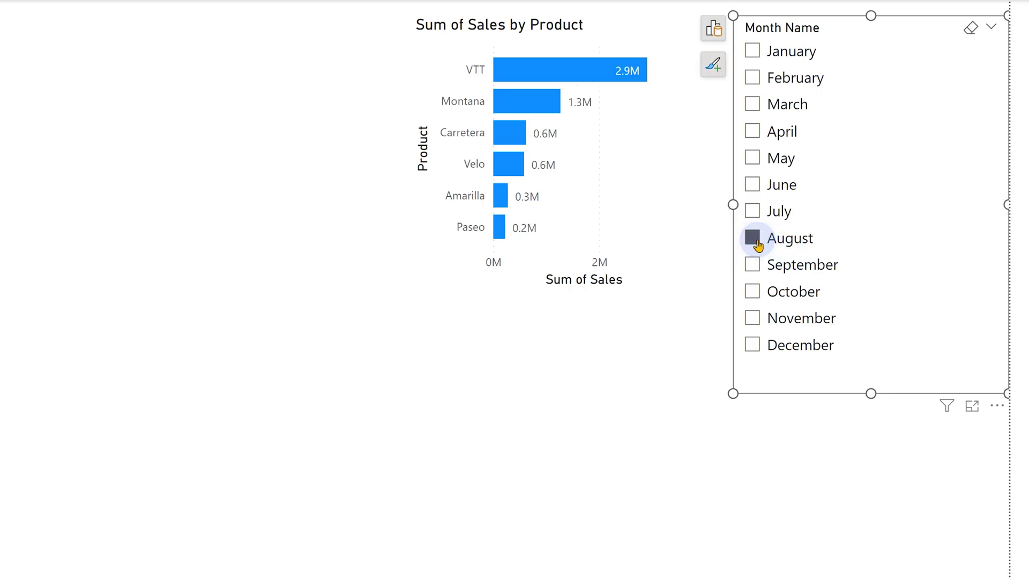
{"action": "left_click", "coordinate": [754, 186]}
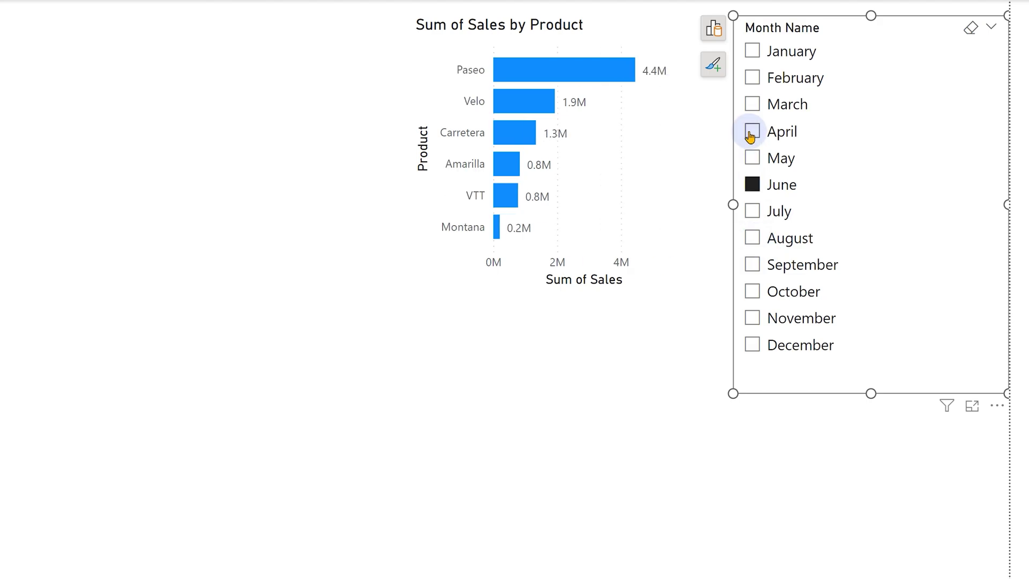
{"action": "left_click", "coordinate": [753, 105]}
{"action": "left_click", "coordinate": [753, 78]}
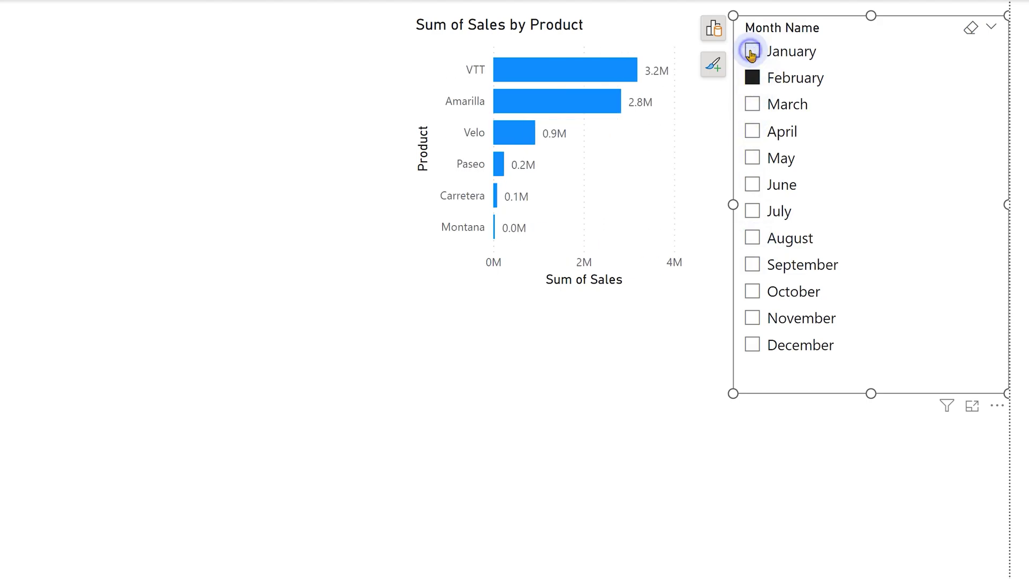
{"action": "left_click", "coordinate": [752, 52]}
{"action": "left_click", "coordinate": [753, 132]}
{"action": "left_click", "coordinate": [753, 186]}
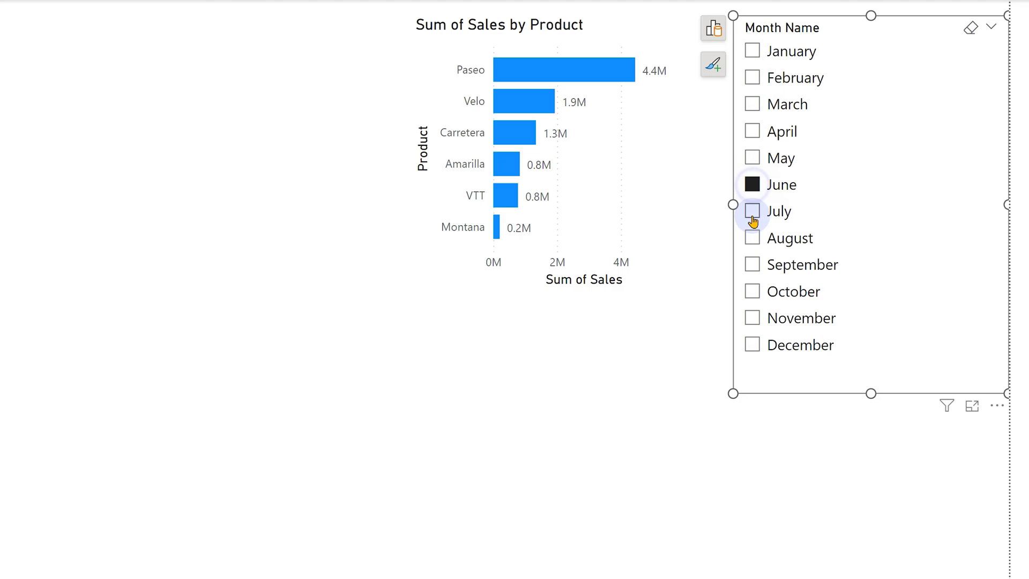
{"action": "left_click", "coordinate": [751, 238]}
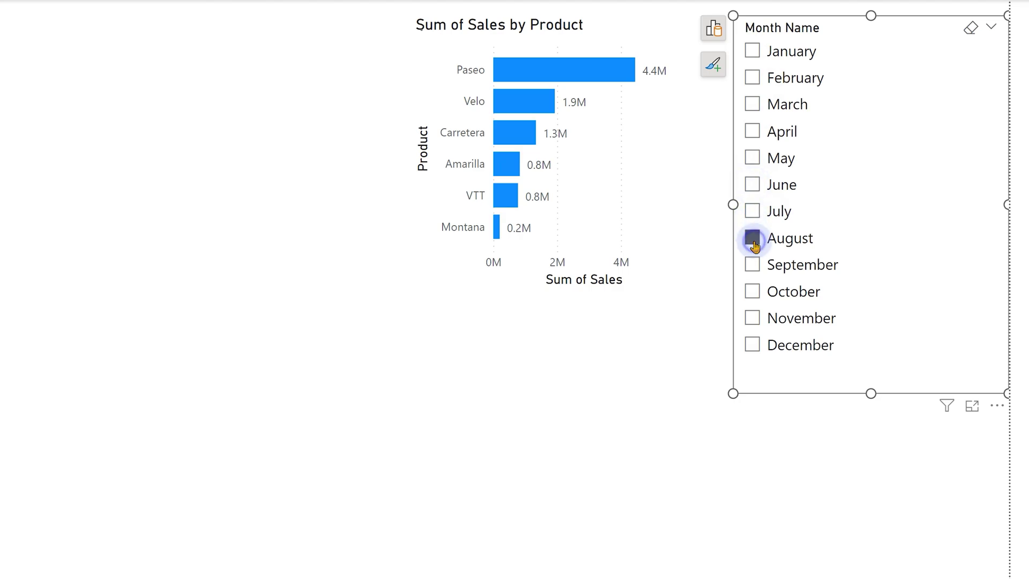
{"action": "left_click", "coordinate": [749, 290]}
{"action": "left_click", "coordinate": [753, 321]}
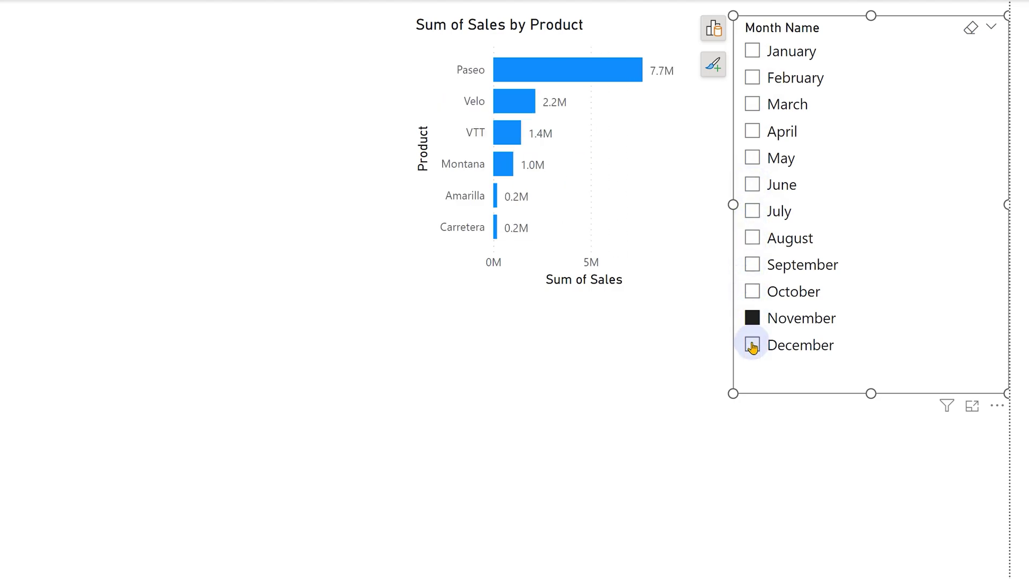
{"action": "left_click", "coordinate": [751, 344]}
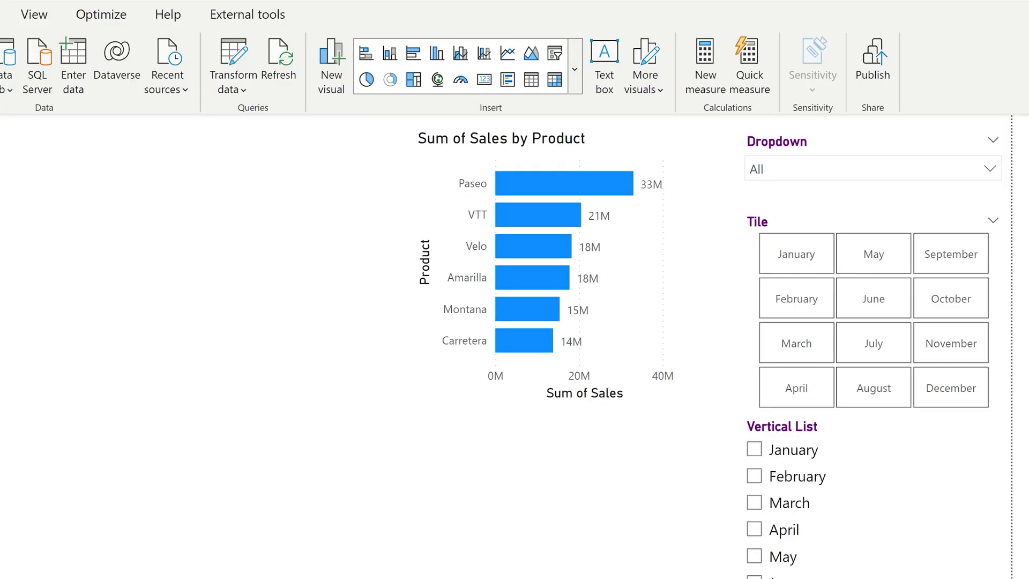
Filter the report to February with the Dropdown slicer, then clear the filter
{"action": "left_click", "coordinate": [826, 151]}
{"action": "left_click", "coordinate": [990, 170]}
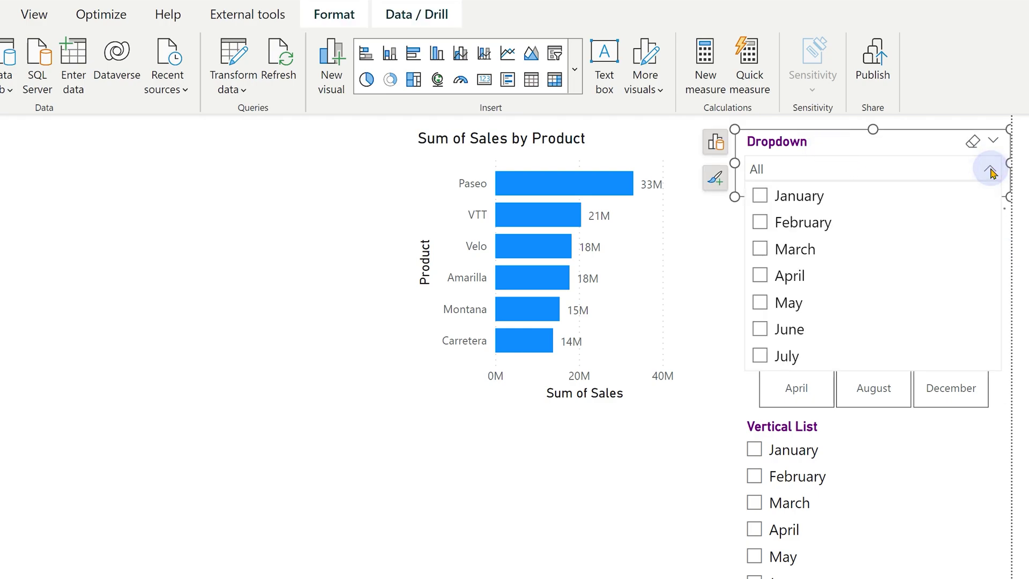
{"action": "left_click", "coordinate": [759, 222]}
{"action": "left_click", "coordinate": [988, 175]}
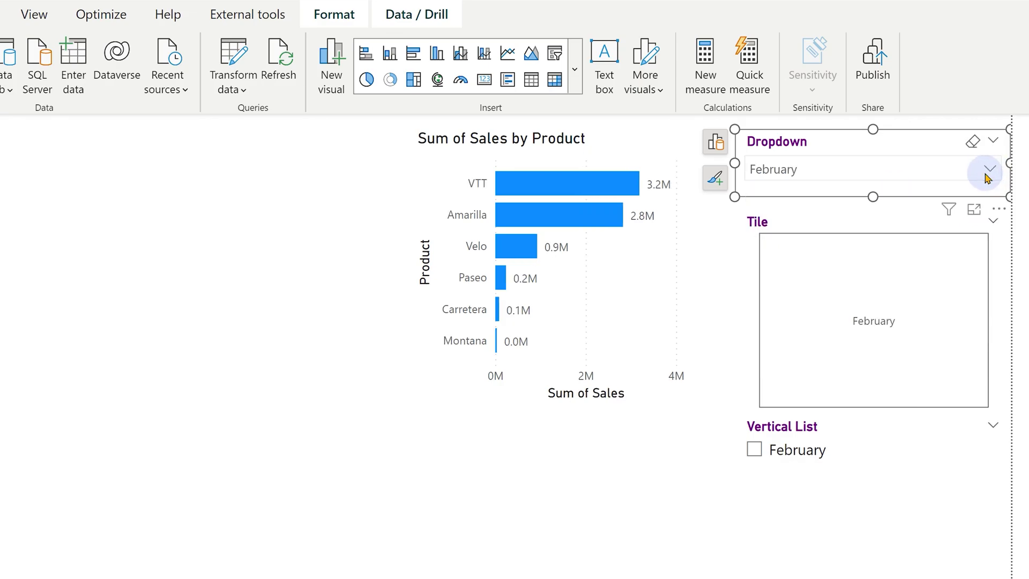
{"action": "left_click", "coordinate": [970, 146]}
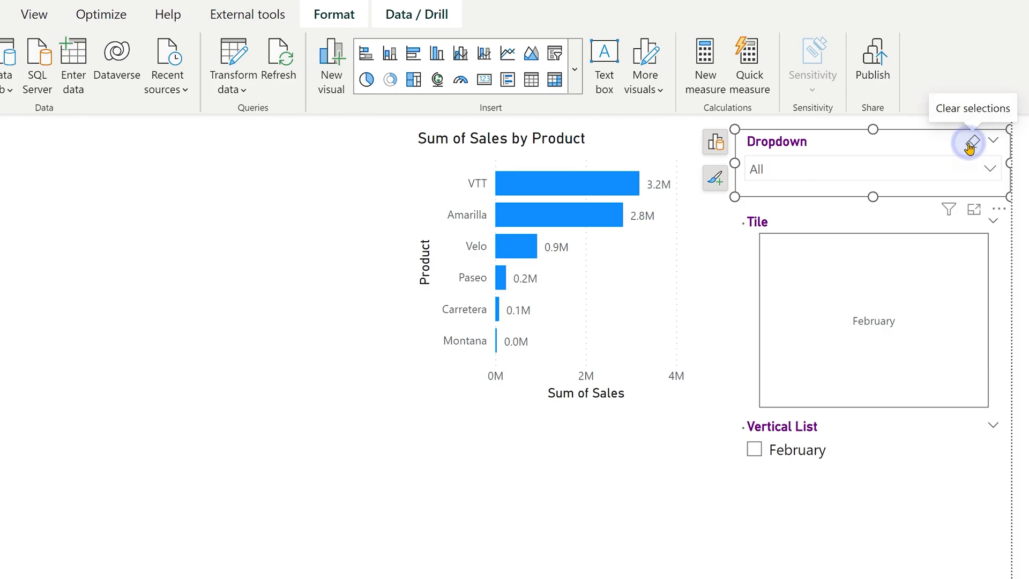
Make the Tile slicer taller, filter to December and clear it, then uncheck December in the Vertical List
{"action": "left_click", "coordinate": [848, 222]}
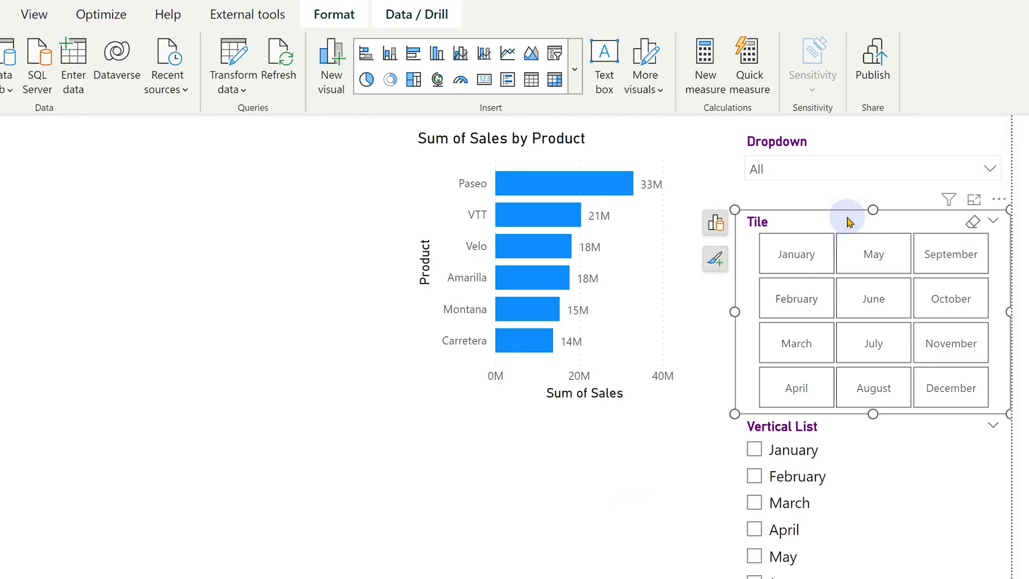
{"action": "mouse_move", "coordinate": [872, 414]}
{"action": "left_mouse_down"}
{"action": "mouse_move", "coordinate": [857, 568]}
{"action": "mouse_move", "coordinate": [870, 486]}
{"action": "mouse_move", "coordinate": [863, 395]}
{"action": "mouse_move", "coordinate": [863, 411]}
{"action": "left_mouse_up"}
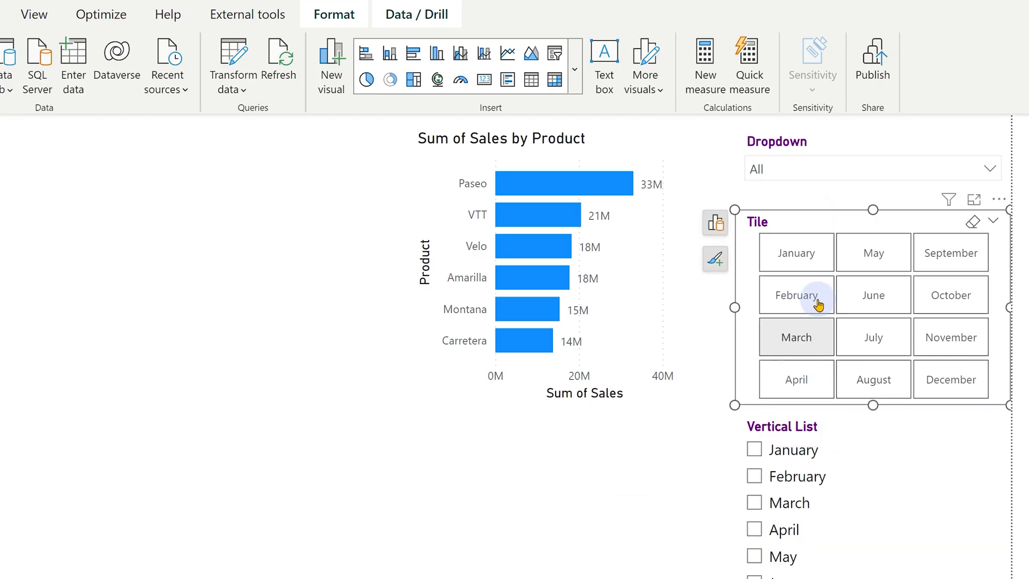
{"action": "left_click", "coordinate": [949, 384]}
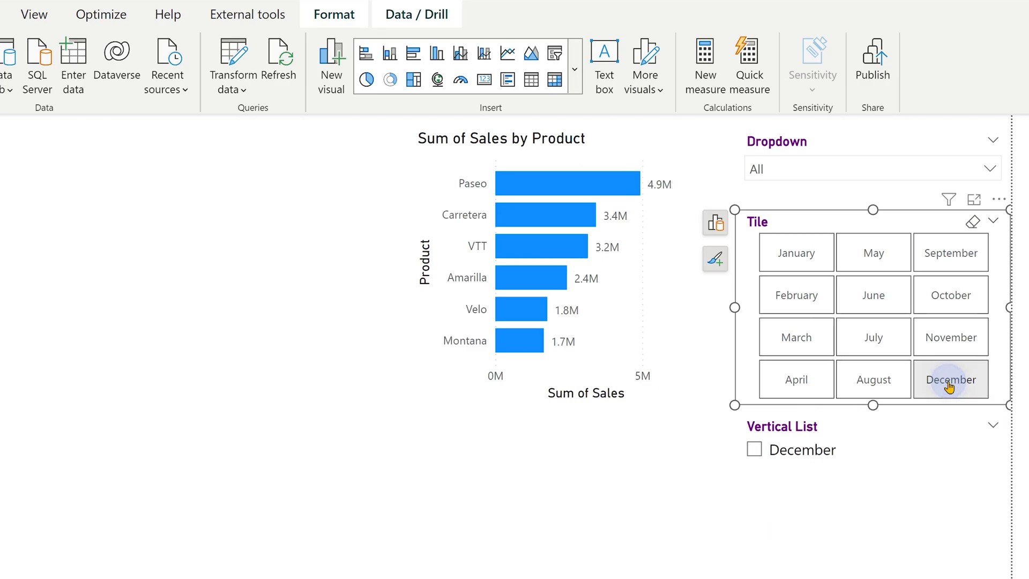
{"action": "left_click", "coordinate": [971, 223]}
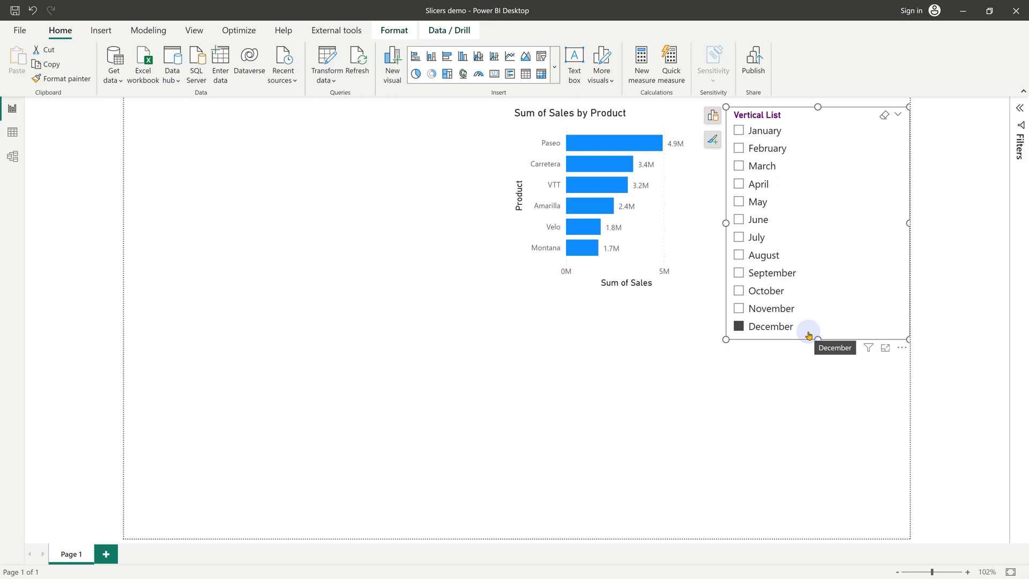
{"action": "left_click", "coordinate": [808, 334]}
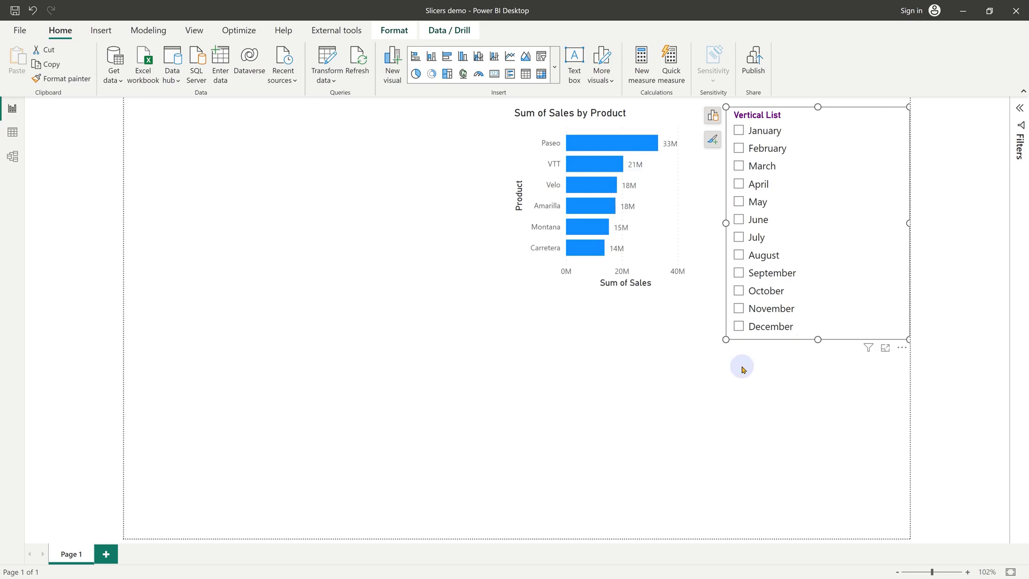
Open the Format pane for the Vertical List slicer and expand its Slicer settings
{"action": "right_click", "coordinate": [824, 278]}
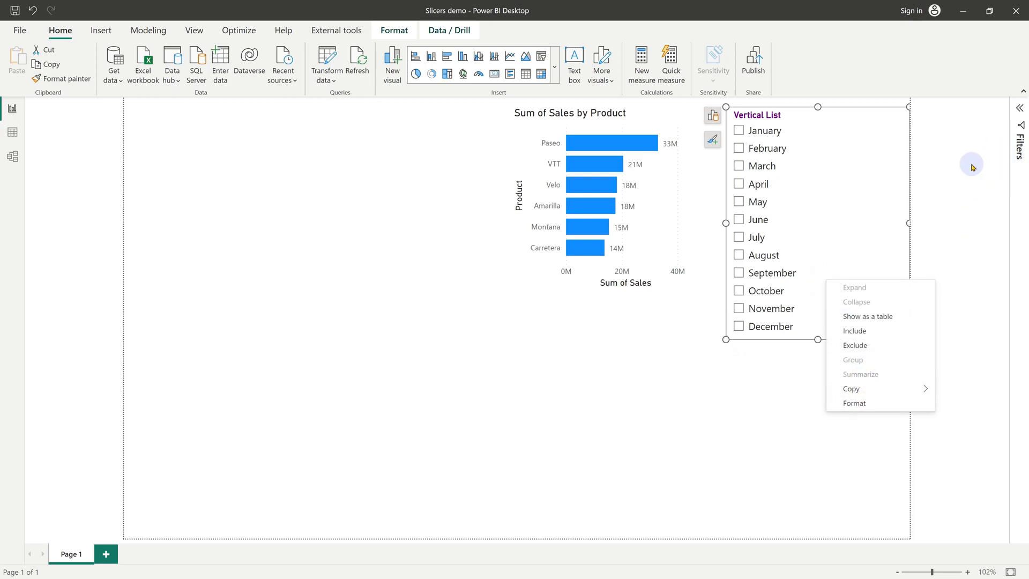
{"action": "left_click", "coordinate": [197, 32]}
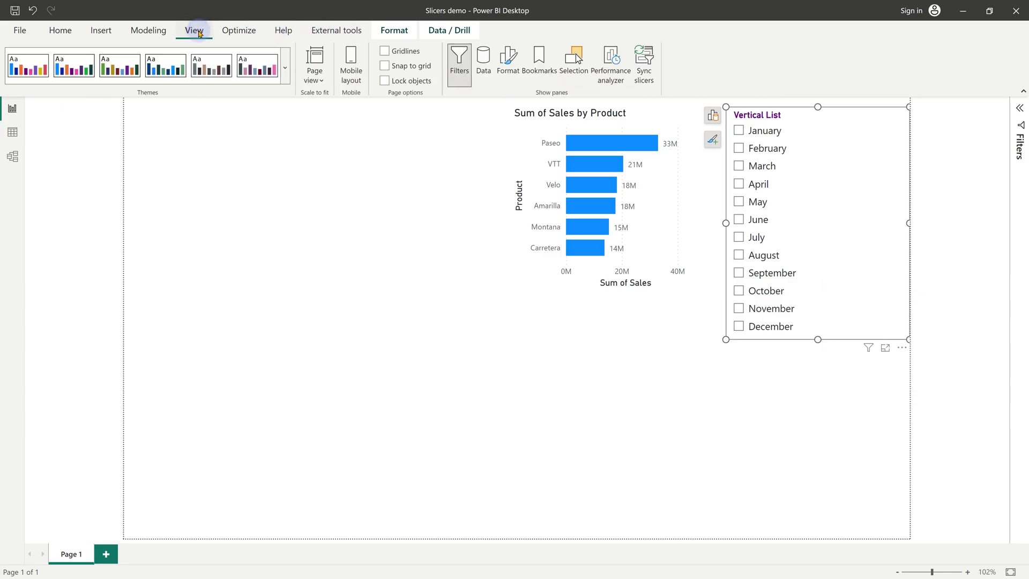
{"action": "left_click", "coordinate": [508, 67]}
{"action": "left_click", "coordinate": [508, 68]}
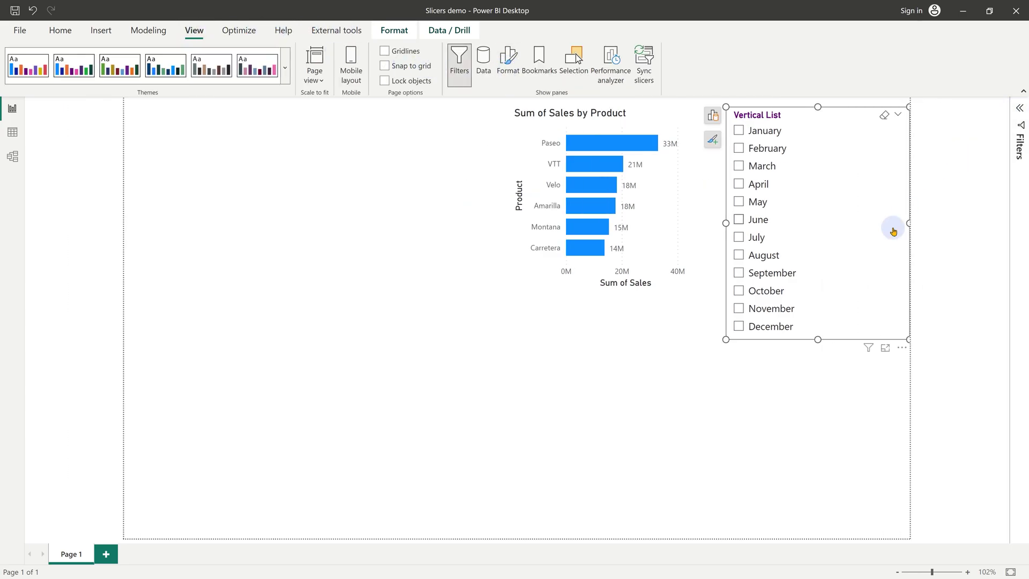
{"action": "right_click", "coordinate": [872, 248]}
{"action": "left_click", "coordinate": [909, 380]}
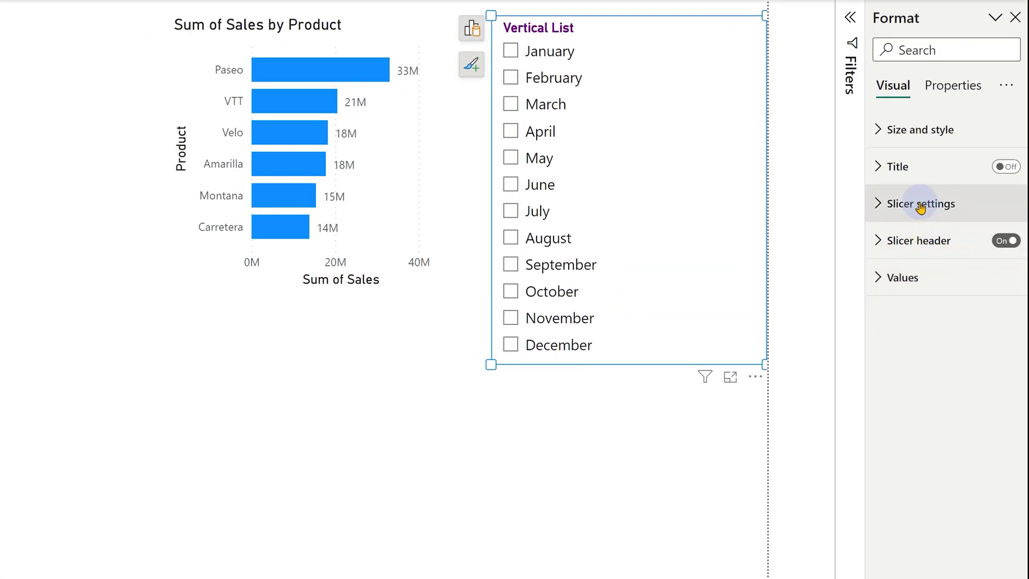
{"action": "left_click", "coordinate": [957, 233]}
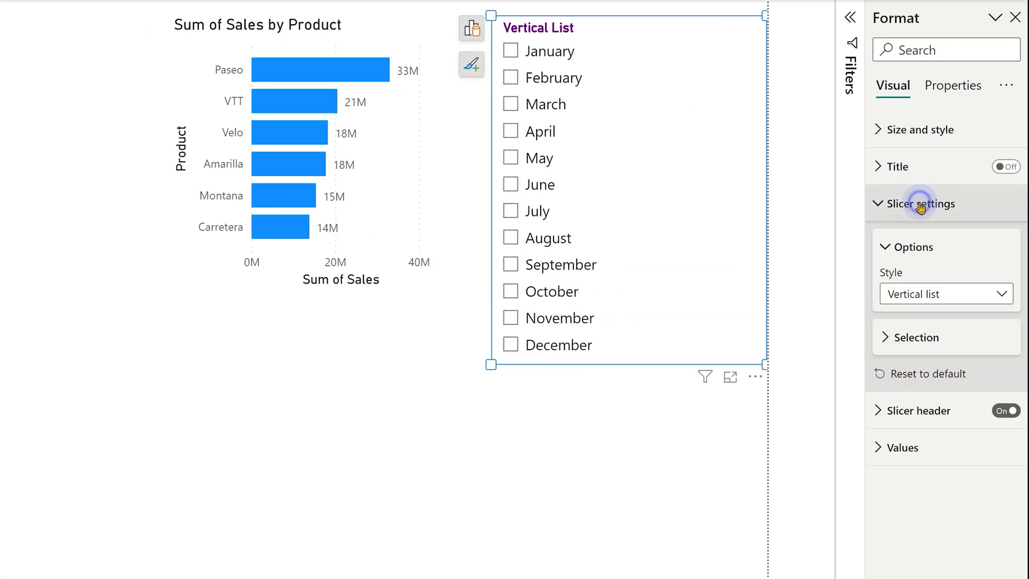
Switch the slicer style to Tile, then Dropdown, then back to Vertical list
{"action": "left_click", "coordinate": [930, 304]}
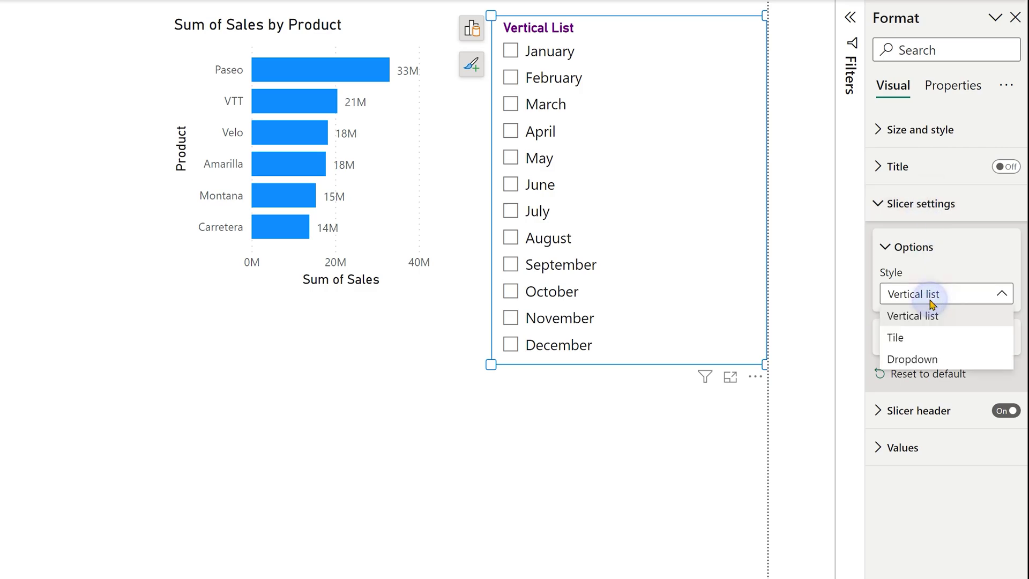
{"action": "left_click", "coordinate": [913, 338]}
{"action": "left_click", "coordinate": [938, 297]}
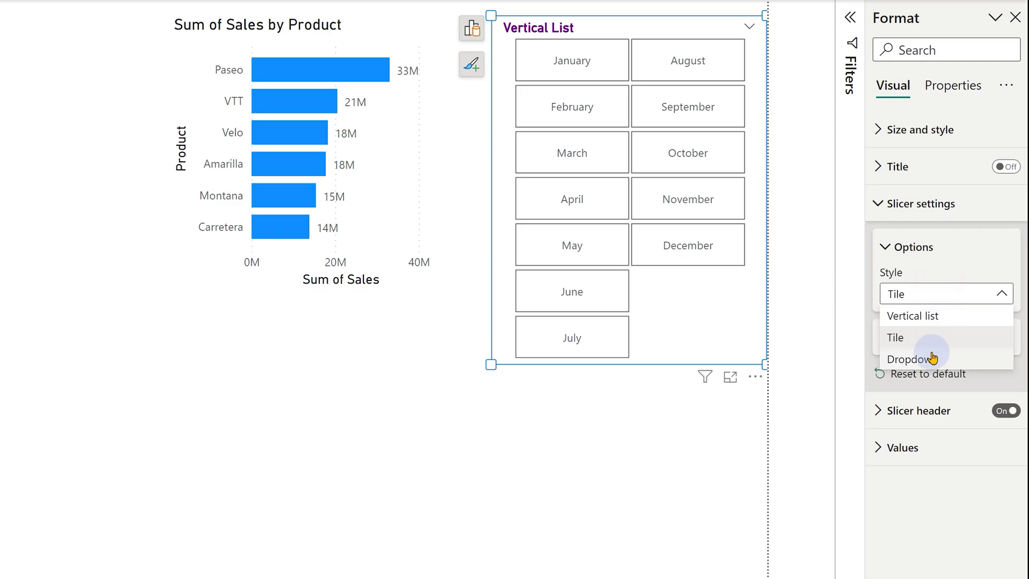
{"action": "left_click", "coordinate": [930, 355]}
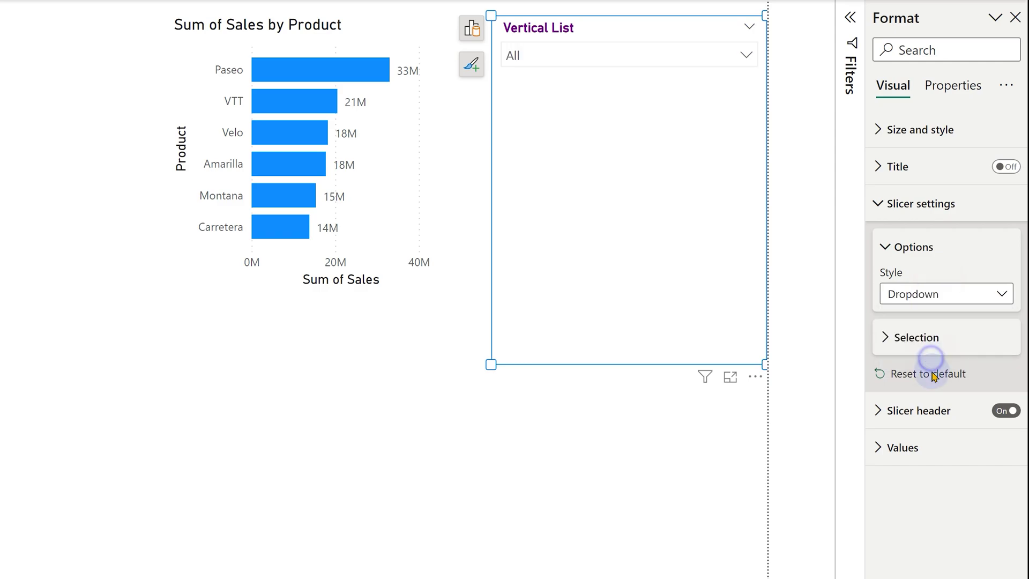
{"action": "left_click", "coordinate": [943, 293]}
{"action": "left_click", "coordinate": [914, 315]}
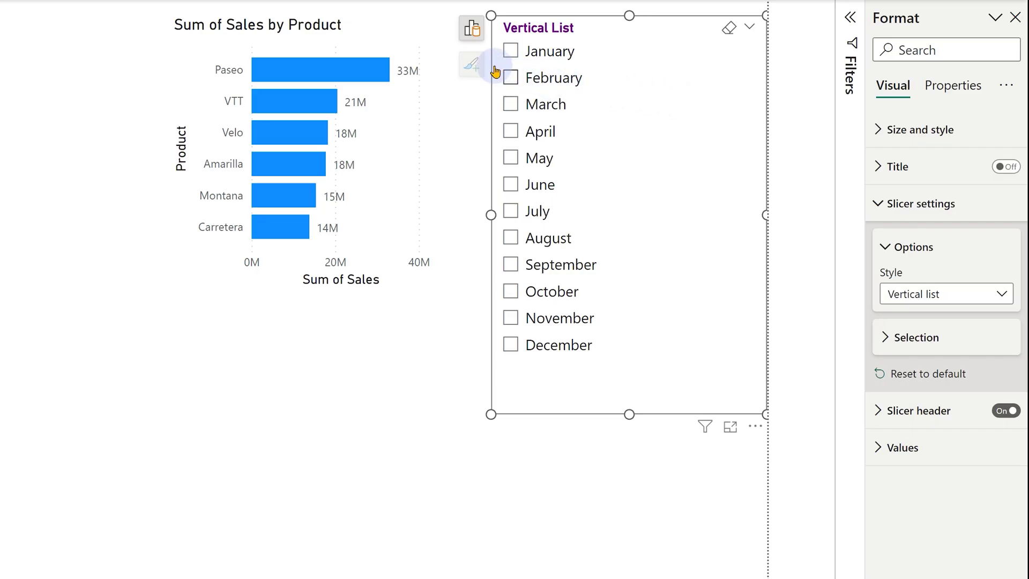
Replace the slicer's Month Name field with Units Sold
{"action": "left_click", "coordinate": [471, 33]}
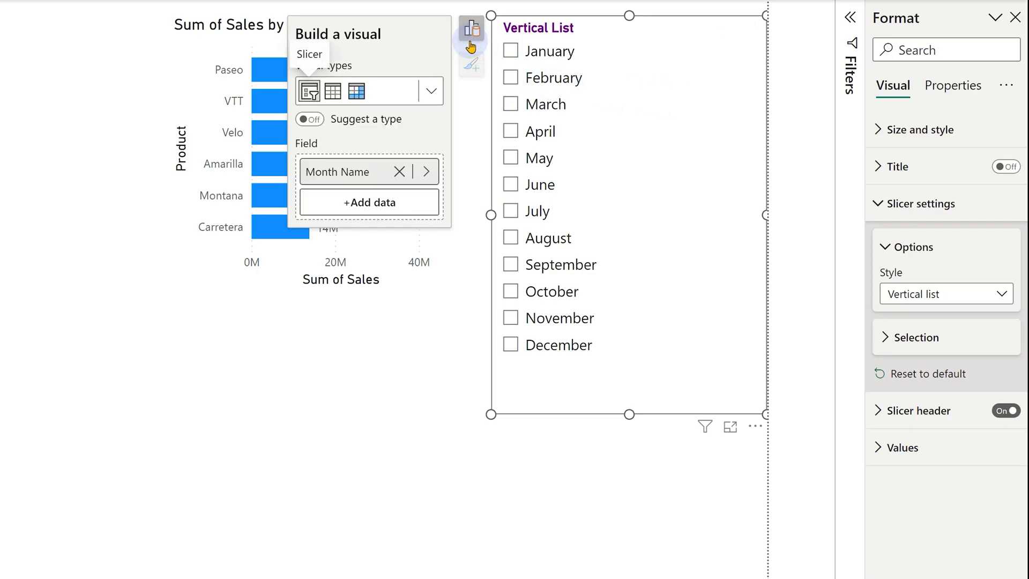
{"action": "left_click", "coordinate": [399, 172]}
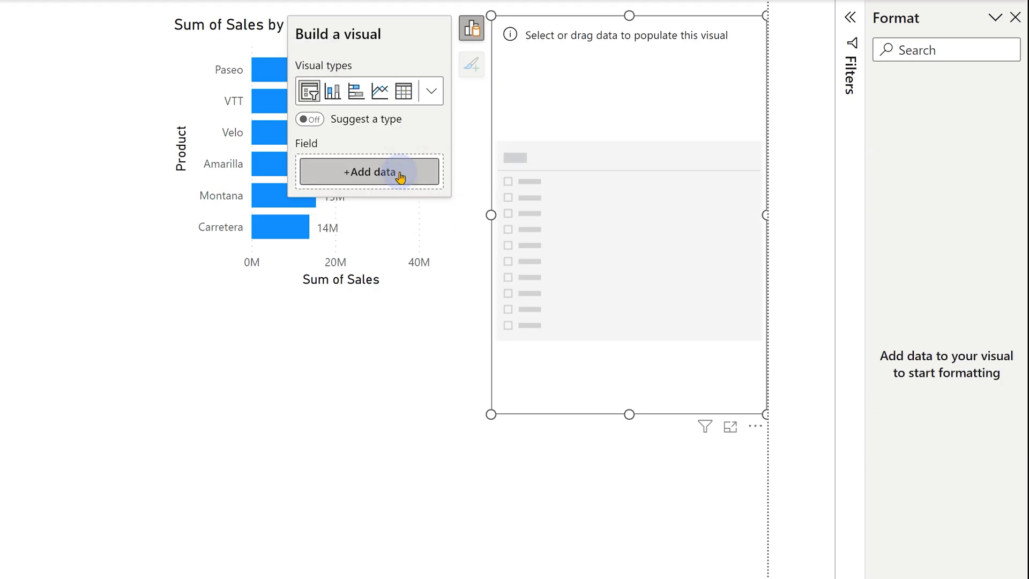
{"action": "left_click", "coordinate": [402, 171]}
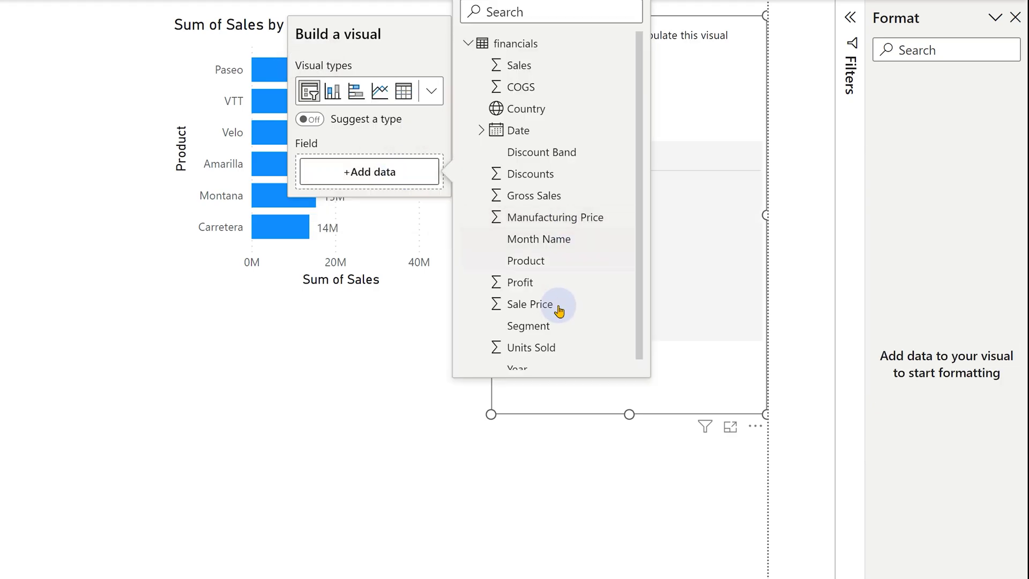
{"action": "left_click", "coordinate": [546, 348]}
{"action": "scroll", "coordinate": [721, 150], "scroll_direction": "down", "scroll_amount": 10}
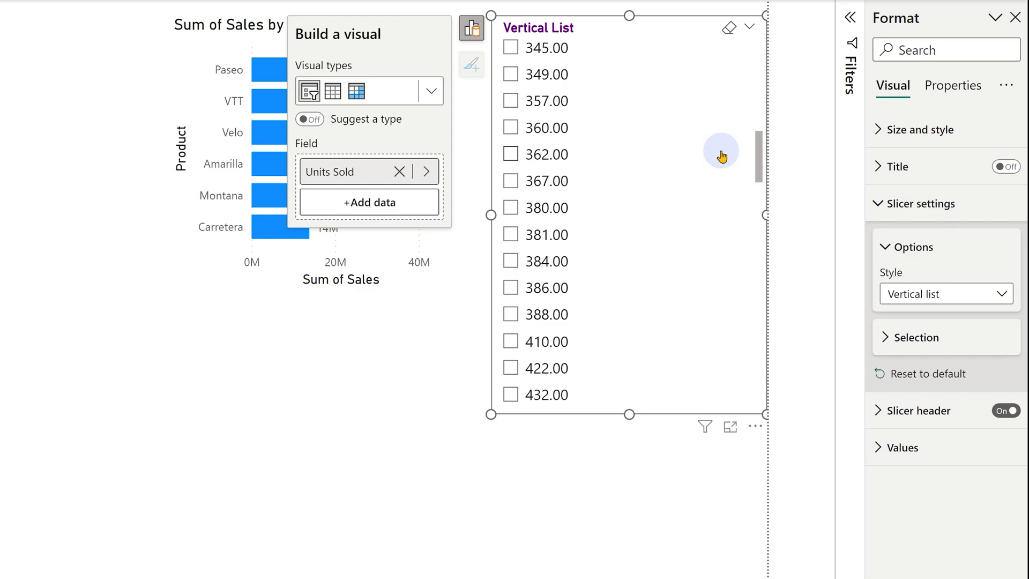
Try the Dropdown style on the Units Sold slicer, then set it to Tile and filter by a units tile
{"action": "left_click", "coordinate": [931, 300]}
{"action": "left_click", "coordinate": [910, 354]}
{"action": "left_click", "coordinate": [746, 54]}
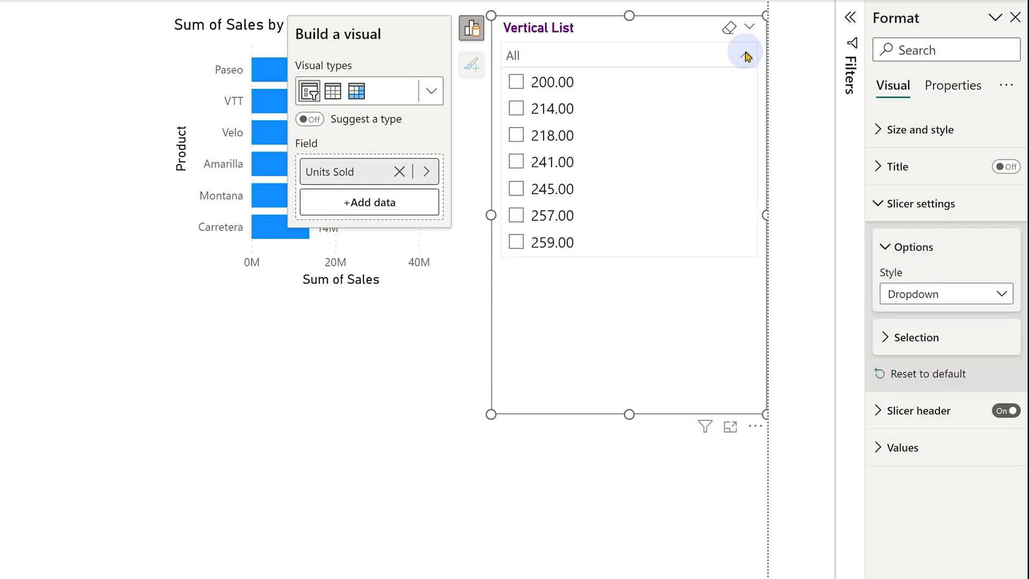
{"action": "left_click", "coordinate": [745, 55]}
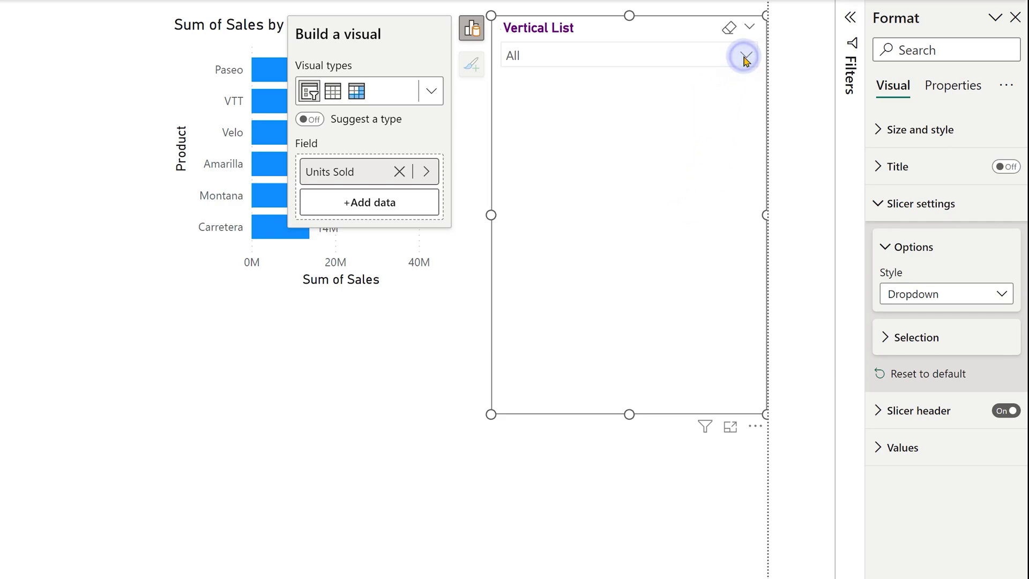
{"action": "left_click", "coordinate": [907, 294]}
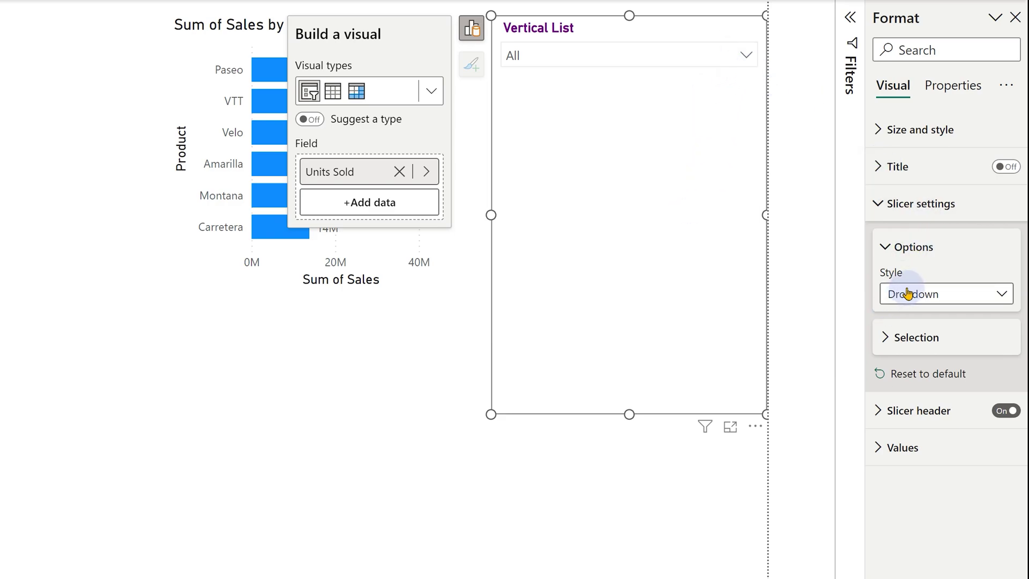
{"action": "left_click", "coordinate": [893, 336]}
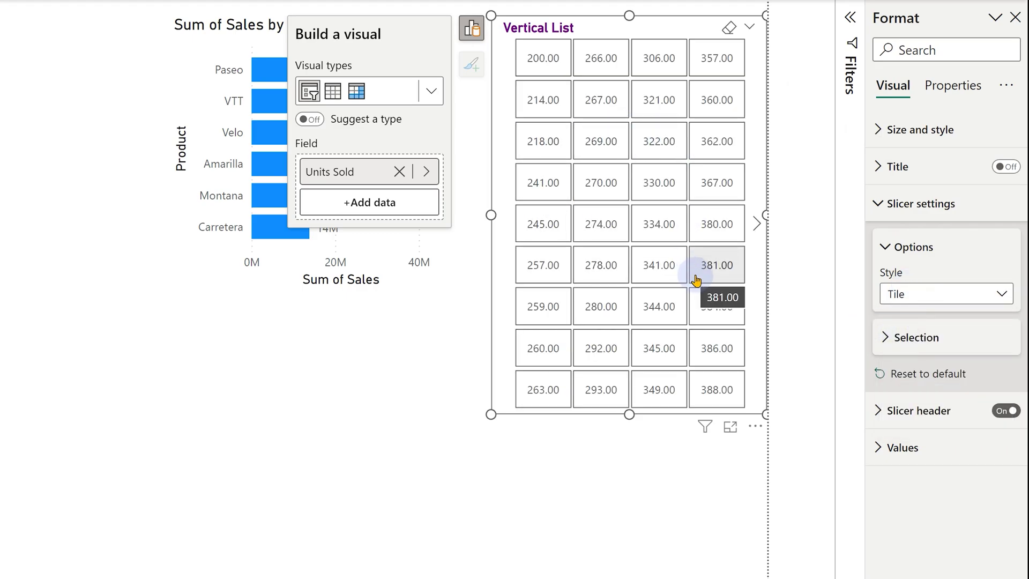
{"action": "left_click", "coordinate": [917, 341]}
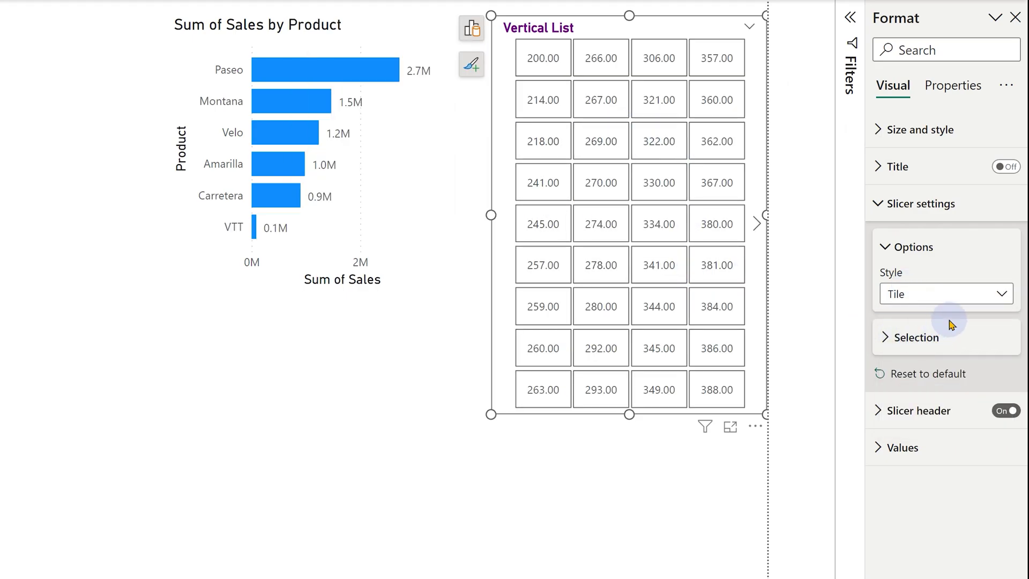
Make the Units Sold slicer a Between range slider with its lower limit raised to 3,453.86
{"action": "left_click", "coordinate": [988, 294]}
{"action": "left_click", "coordinate": [934, 375]}
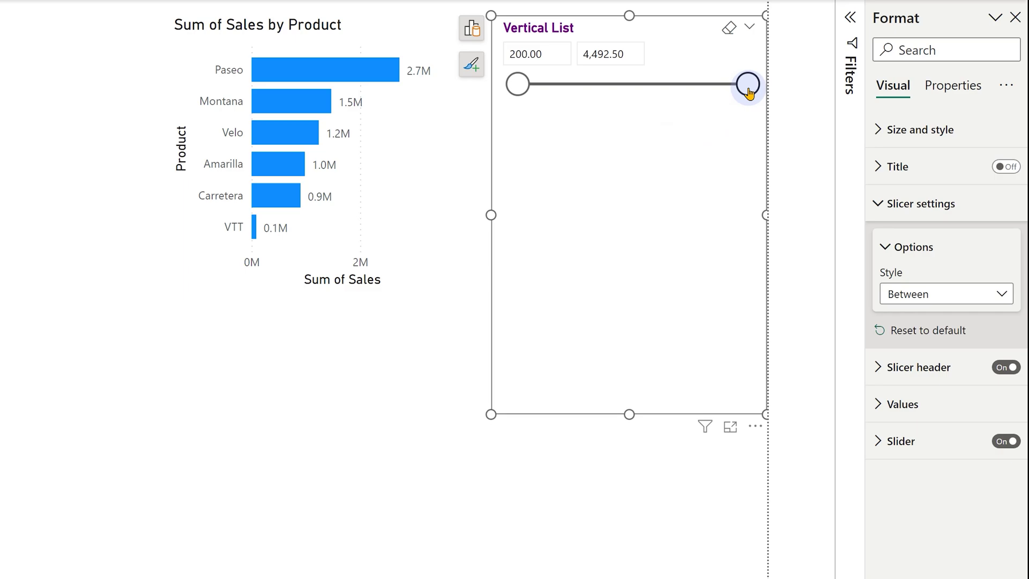
{"action": "mouse_move", "coordinate": [749, 89]}
{"action": "left_mouse_down"}
{"action": "mouse_move", "coordinate": [564, 83]}
{"action": "mouse_move", "coordinate": [757, 91]}
{"action": "left_mouse_up"}
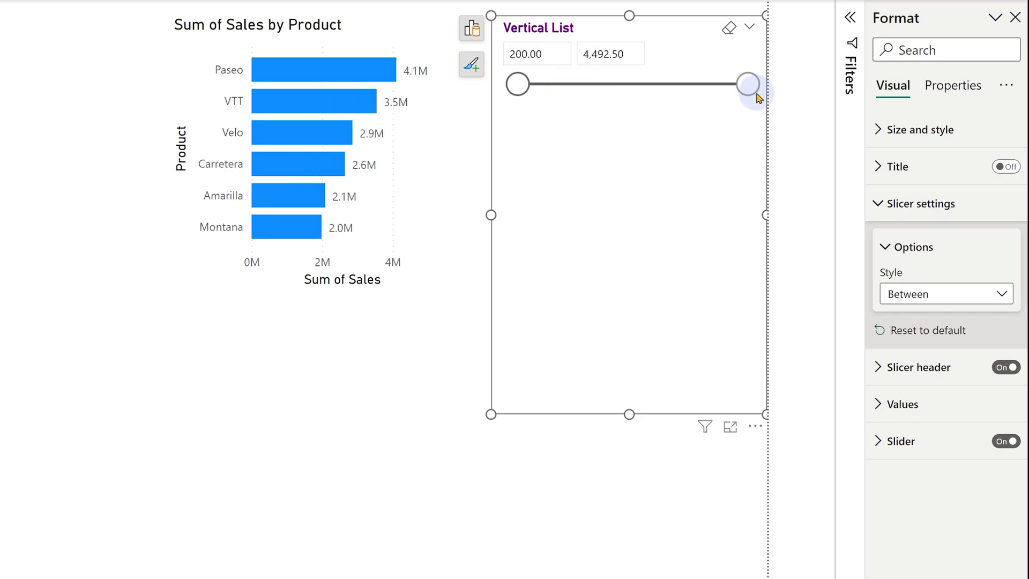
{"action": "left_click_drag", "start_coordinate": [513, 83], "coordinate": [690, 111]}
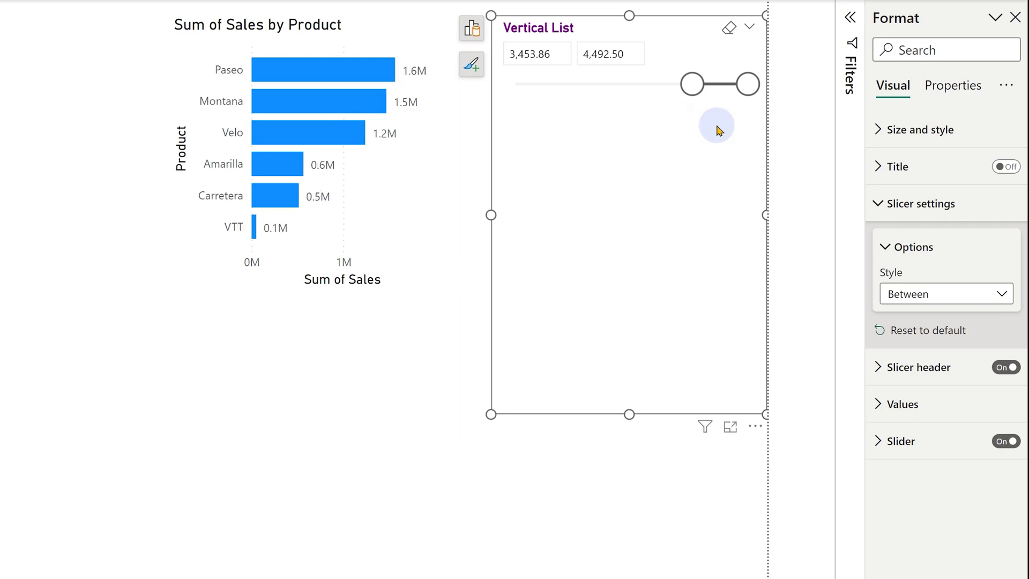
Switch the slicer to Greater than or equal to and lower its threshold to about 1,279
{"action": "left_click", "coordinate": [953, 294]}
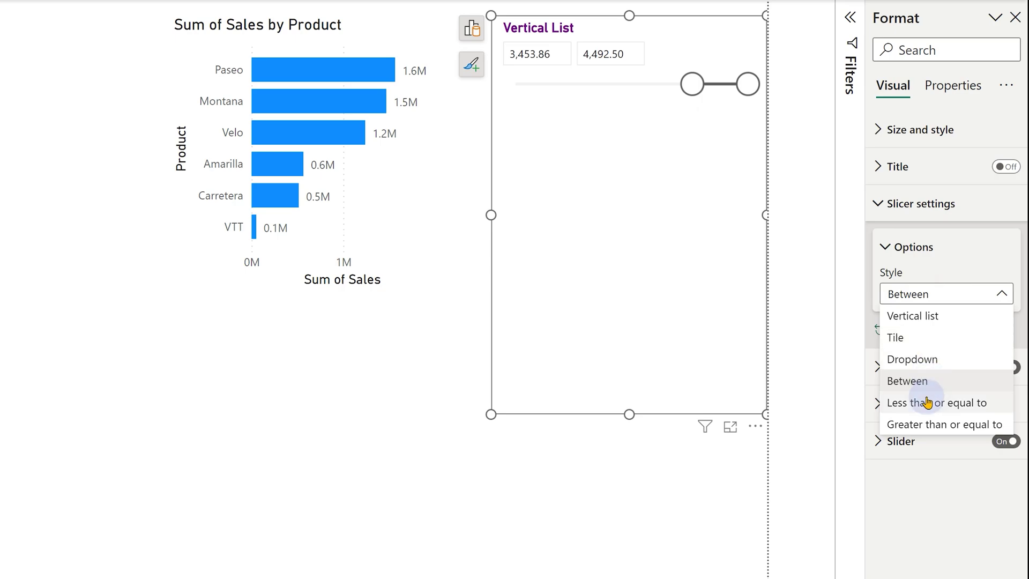
{"action": "left_click", "coordinate": [929, 423]}
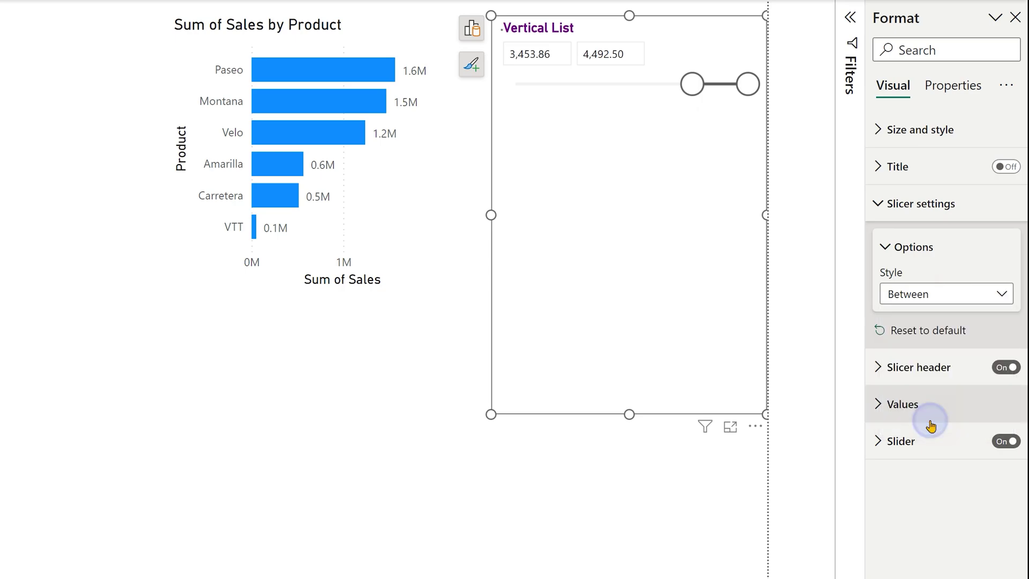
{"action": "left_click", "coordinate": [552, 54]}
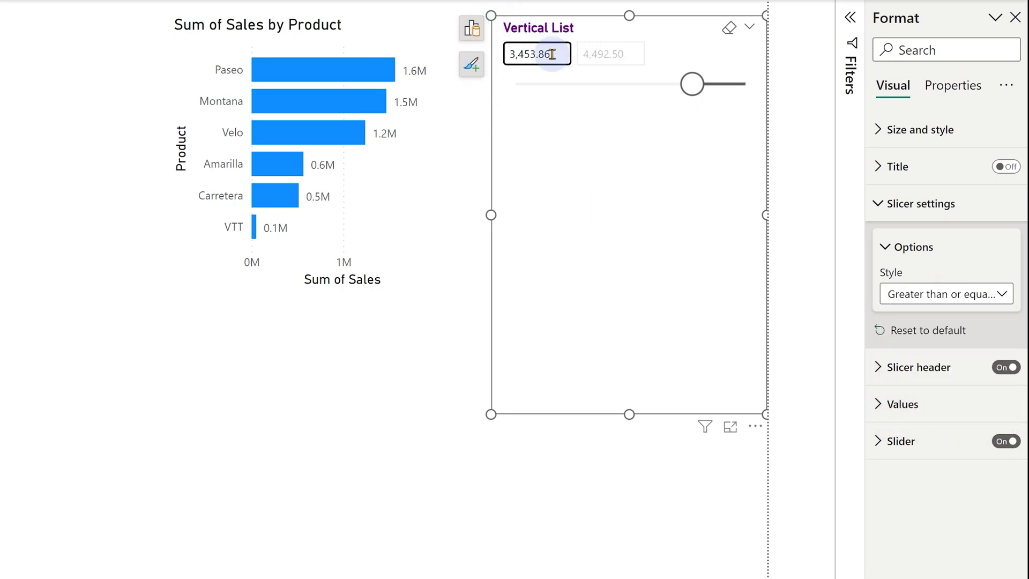
{"action": "left_click_drag", "start_coordinate": [691, 86], "coordinate": [573, 99]}
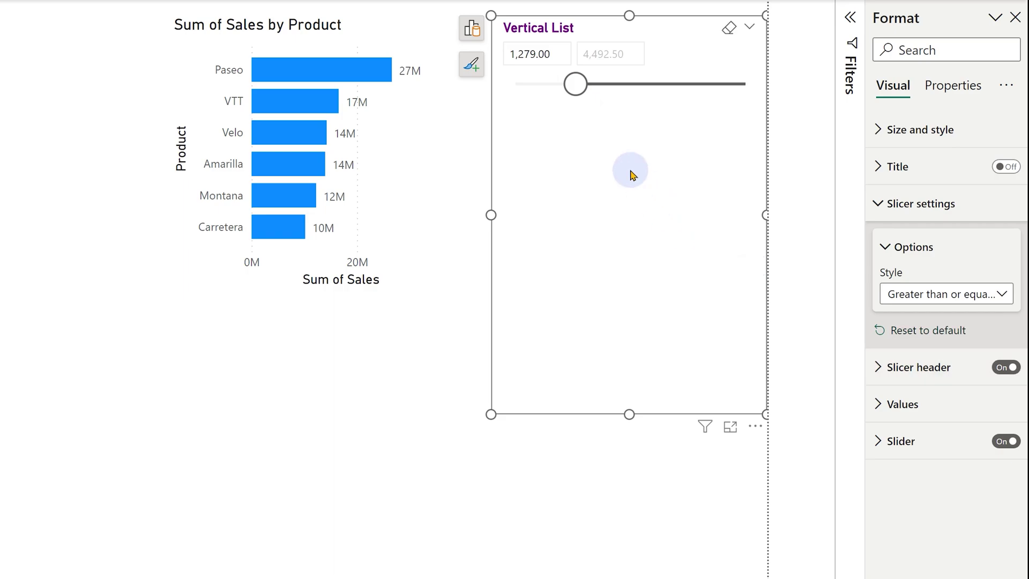
Set the Date slicer to Between style with a range from 02-04-2014 to 15-09-2014
{"action": "left_click", "coordinate": [471, 29]}
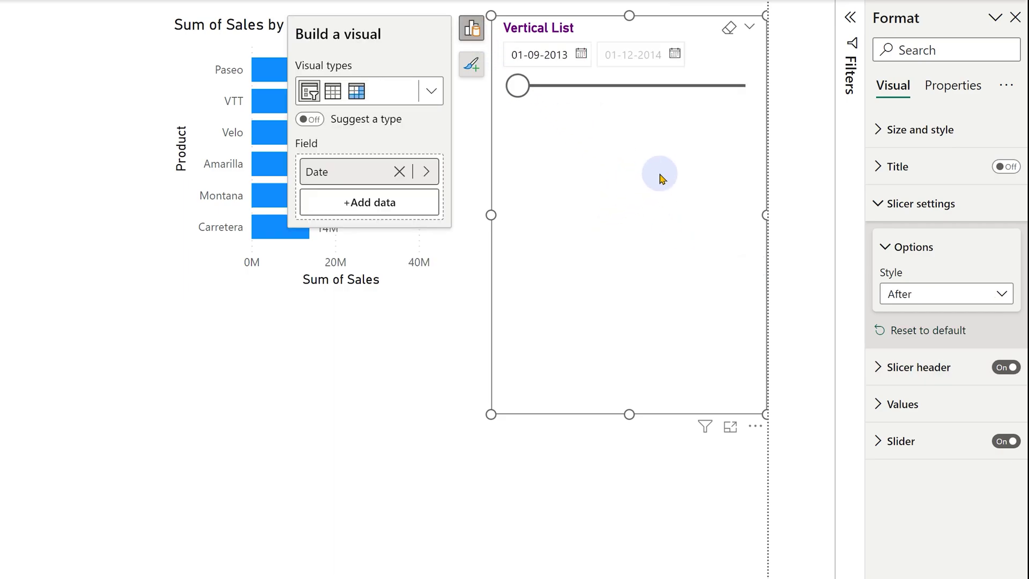
{"action": "left_click", "coordinate": [940, 295]}
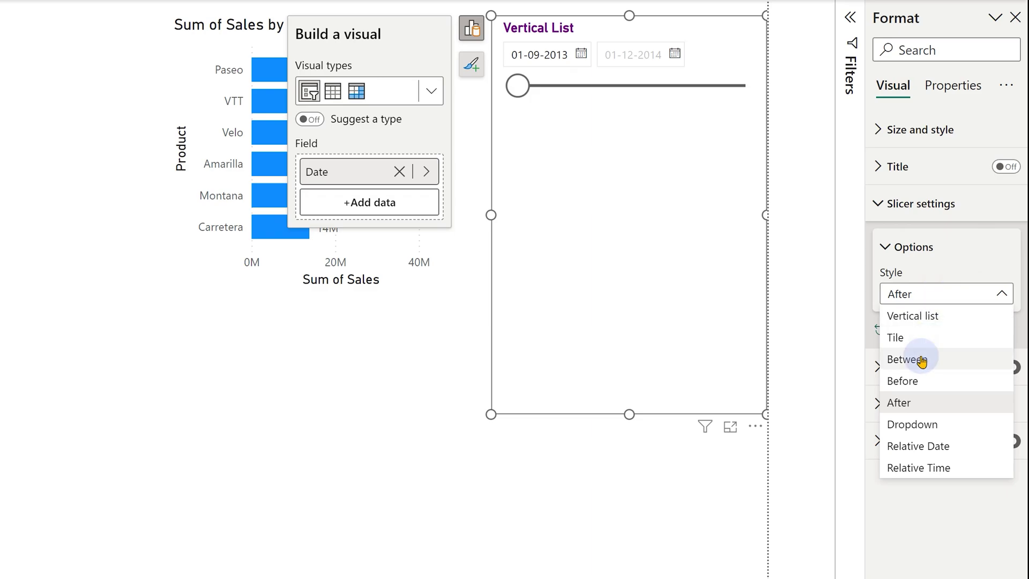
{"action": "left_click", "coordinate": [890, 359]}
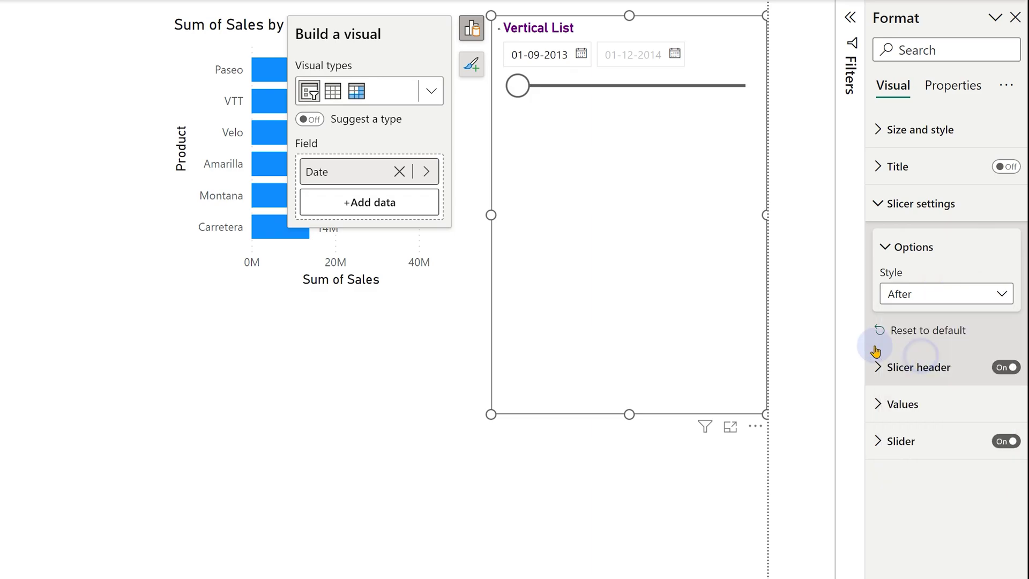
{"action": "left_click", "coordinate": [581, 55]}
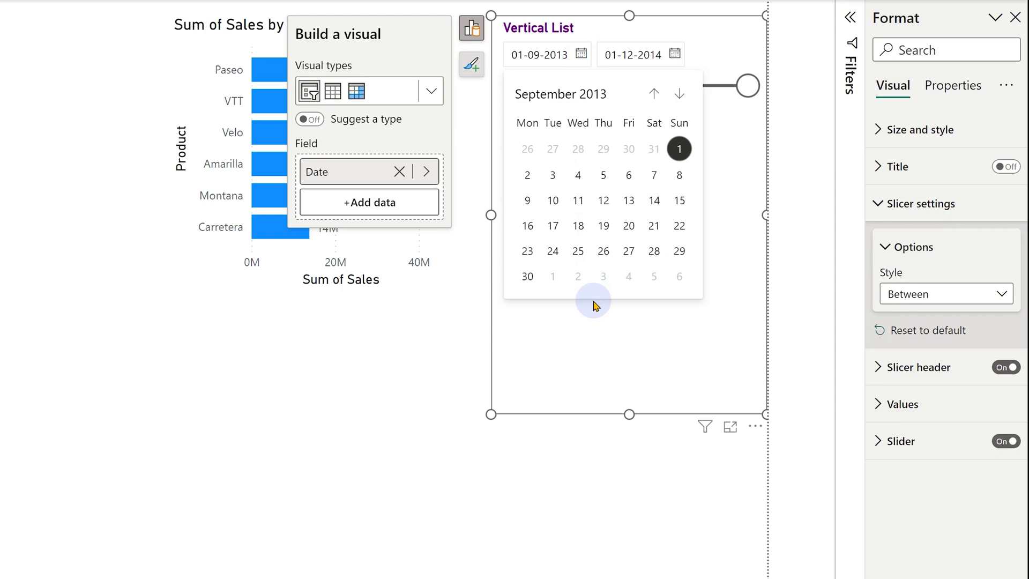
{"action": "left_click", "coordinate": [591, 328]}
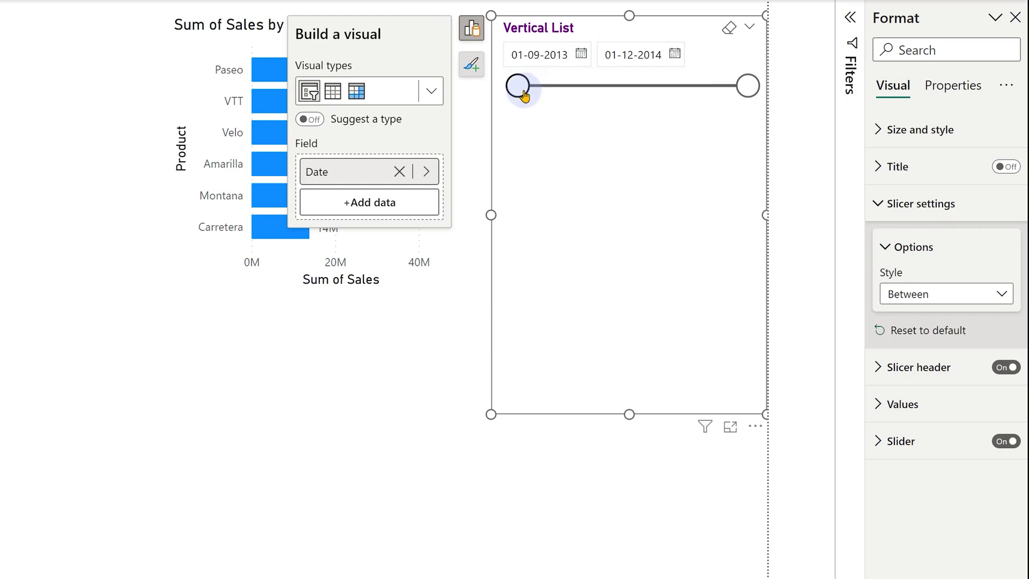
{"action": "left_click_drag", "start_coordinate": [516, 85], "coordinate": [625, 87]}
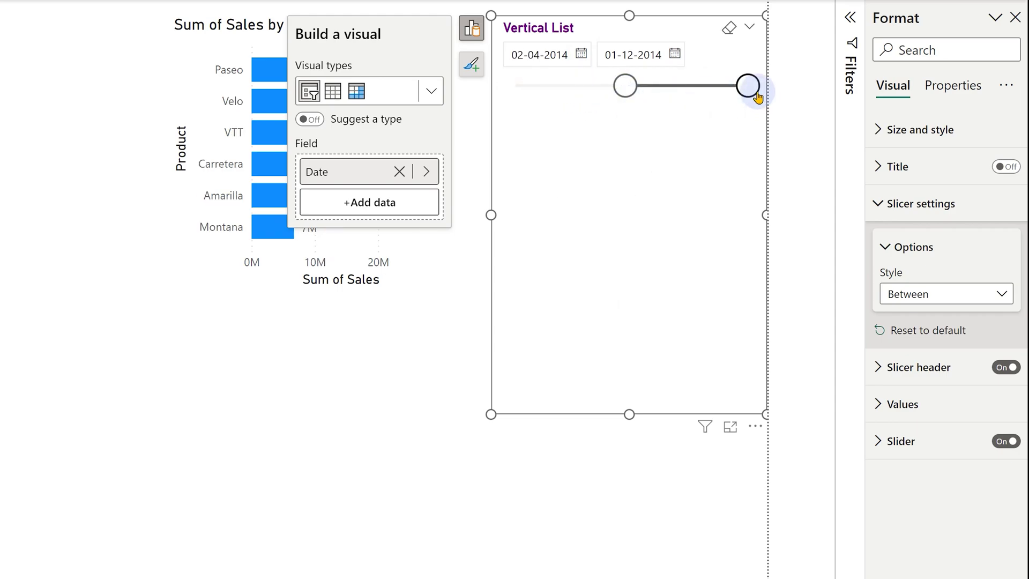
{"action": "left_click_drag", "start_coordinate": [756, 97], "coordinate": [706, 99]}
Switch the Date slicer to Relative Date, keeping Last 1 with no unit chosen
{"action": "left_click", "coordinate": [935, 298]}
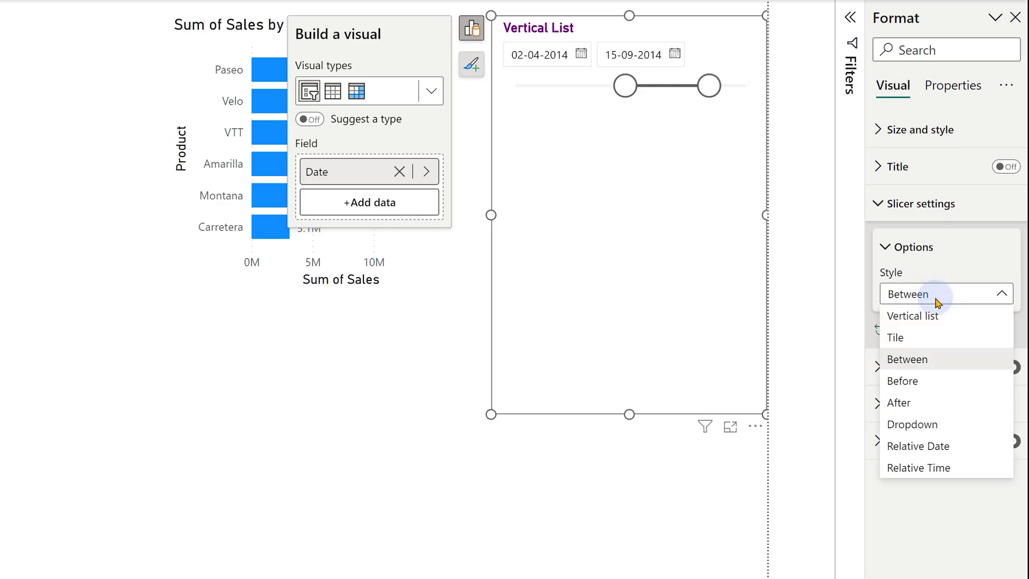
{"action": "left_click", "coordinate": [966, 447]}
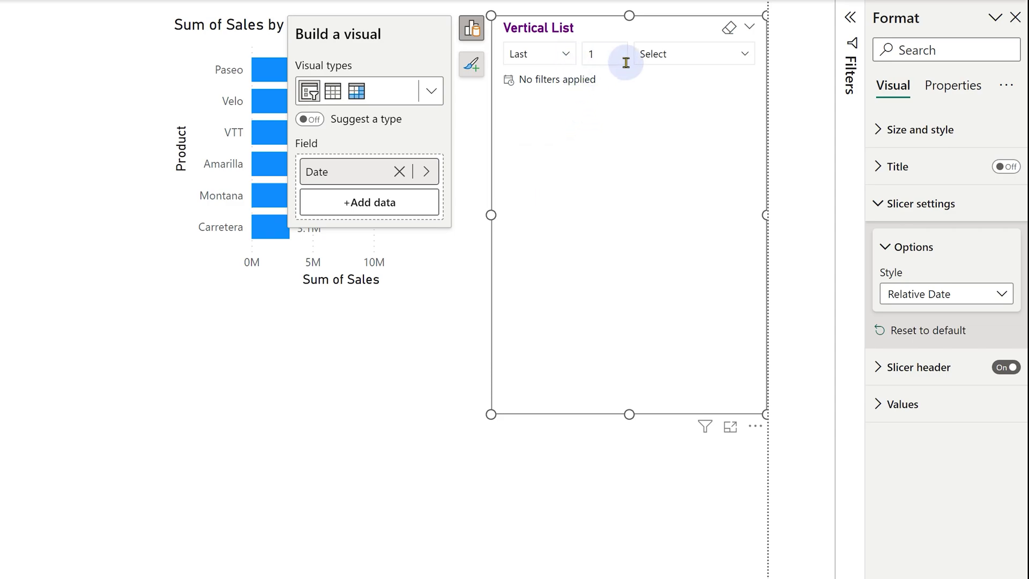
{"action": "left_click", "coordinate": [566, 60]}
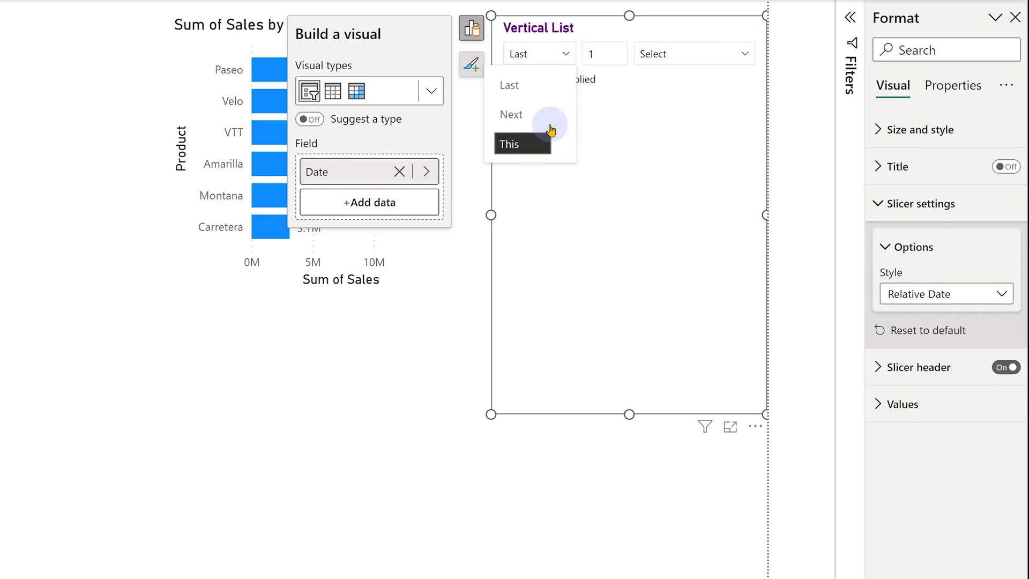
{"action": "left_click", "coordinate": [599, 55]}
{"action": "left_click", "coordinate": [694, 54]}
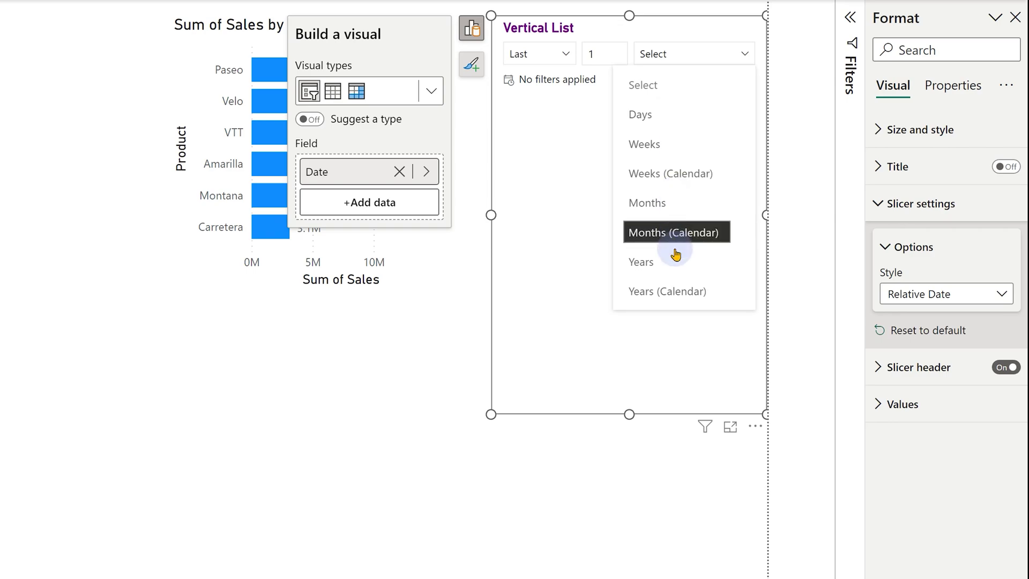
{"action": "left_click", "coordinate": [679, 328]}
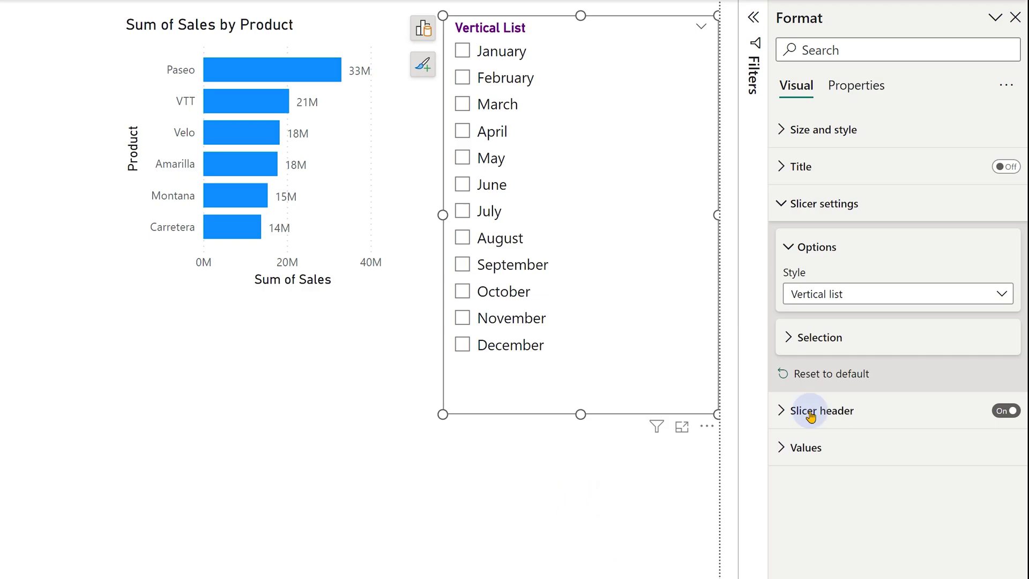
Filter the sales chart to April, then June, then August in the month slicer
{"action": "left_click", "coordinate": [463, 134]}
{"action": "left_click", "coordinate": [462, 185]}
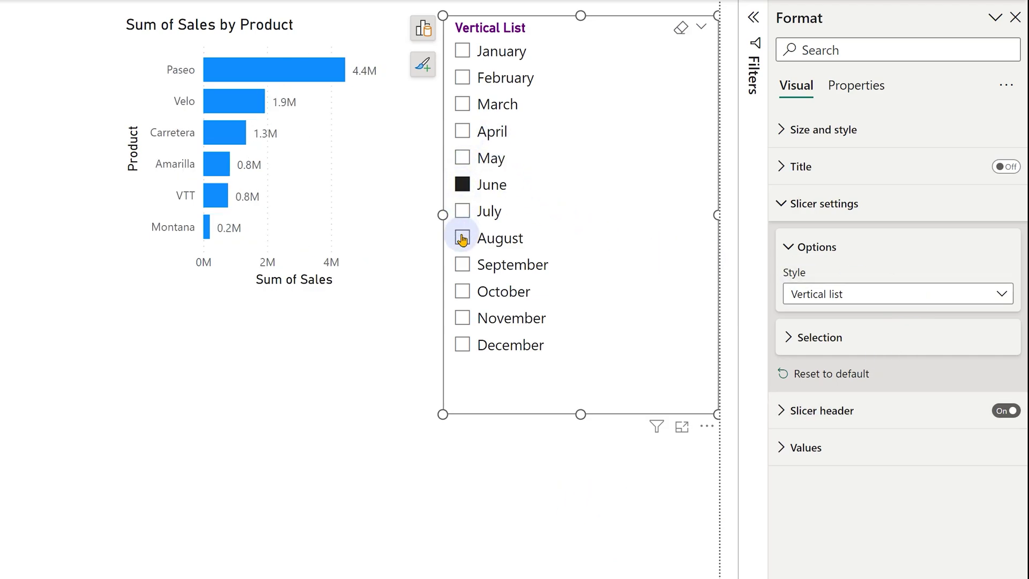
{"action": "left_click", "coordinate": [462, 238]}
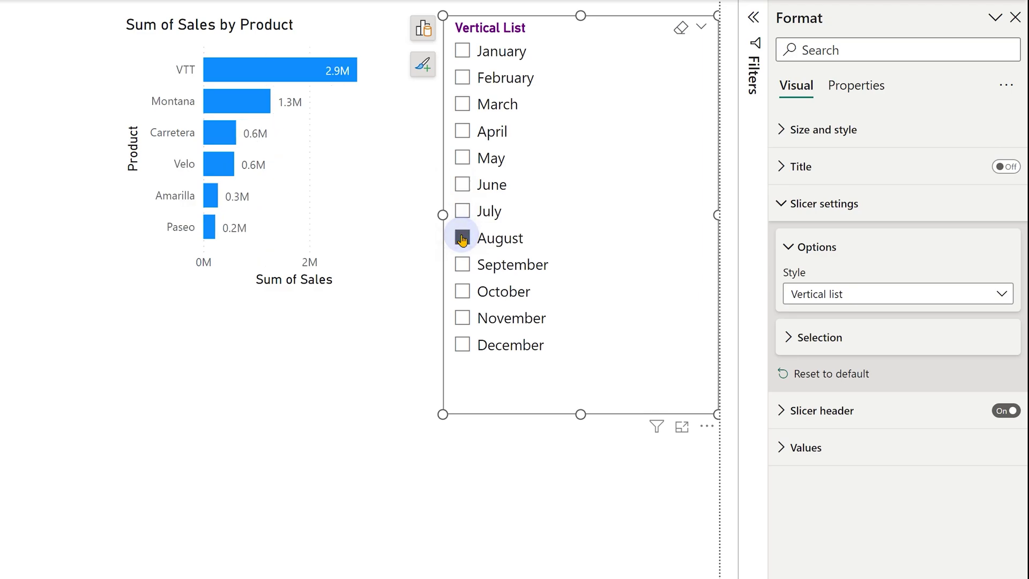
Enable Multi-select with CTRL, pick November and May together, then clear the months
{"action": "left_click", "coordinate": [787, 338]}
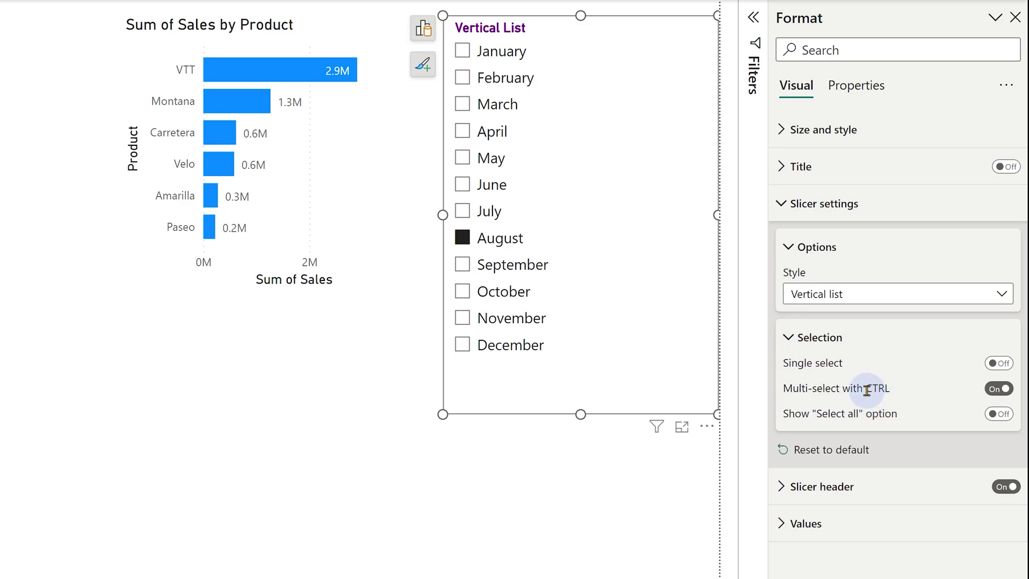
{"action": "key", "text": "ctrl"}
{"action": "left_click", "coordinate": [464, 319], "text": "ctrl"}
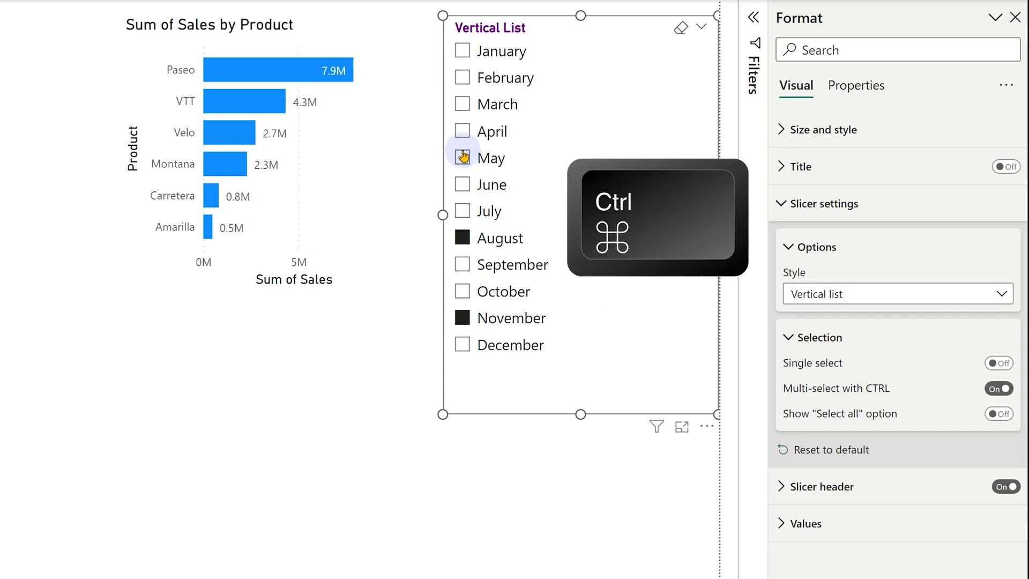
{"action": "left_click", "coordinate": [464, 158], "text": "ctrl"}
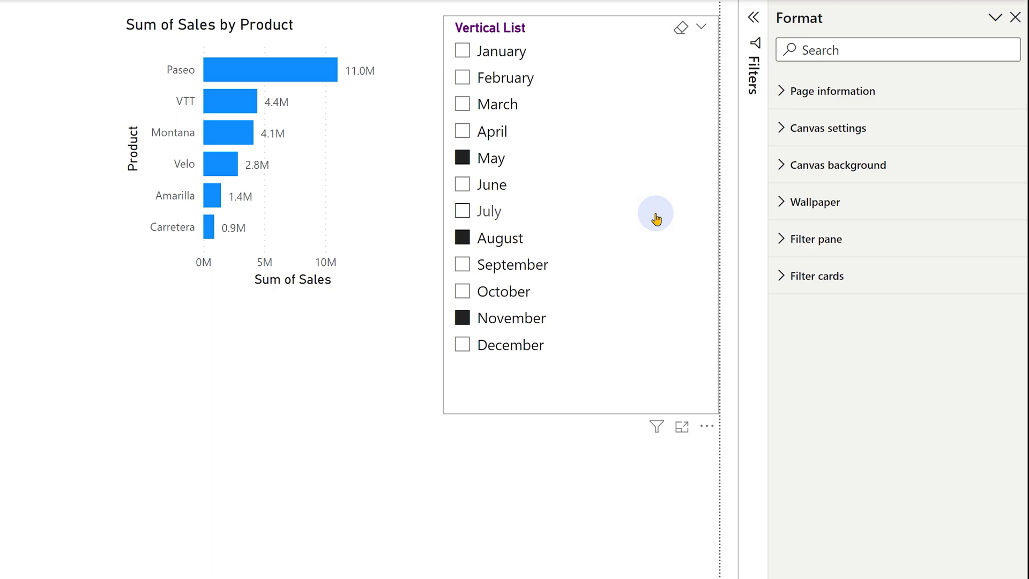
{"action": "left_click", "coordinate": [680, 29]}
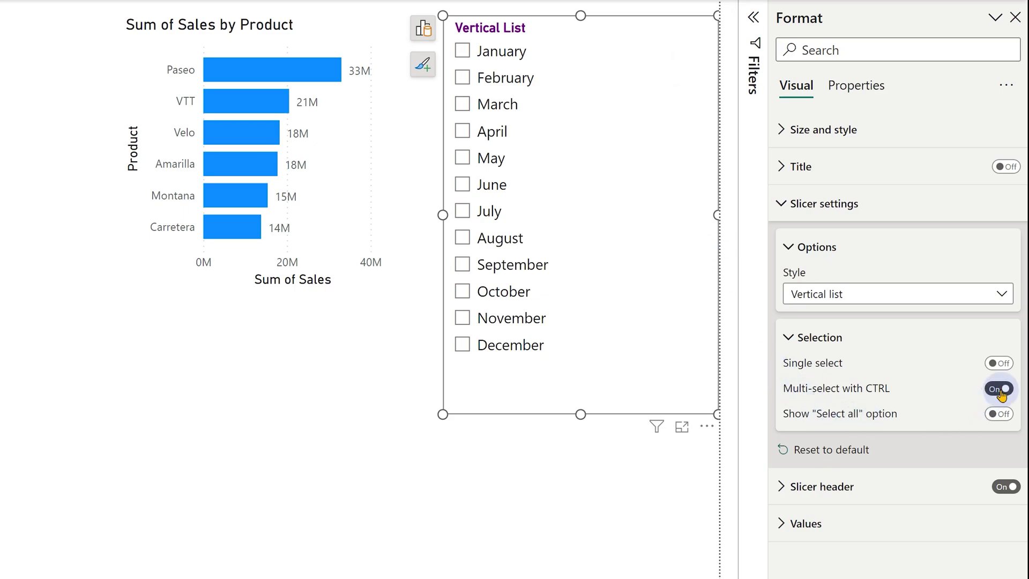
Turn off Multi-select with CTRL, pick December, August, September, May and March, then clear them
{"action": "left_click", "coordinate": [1000, 389]}
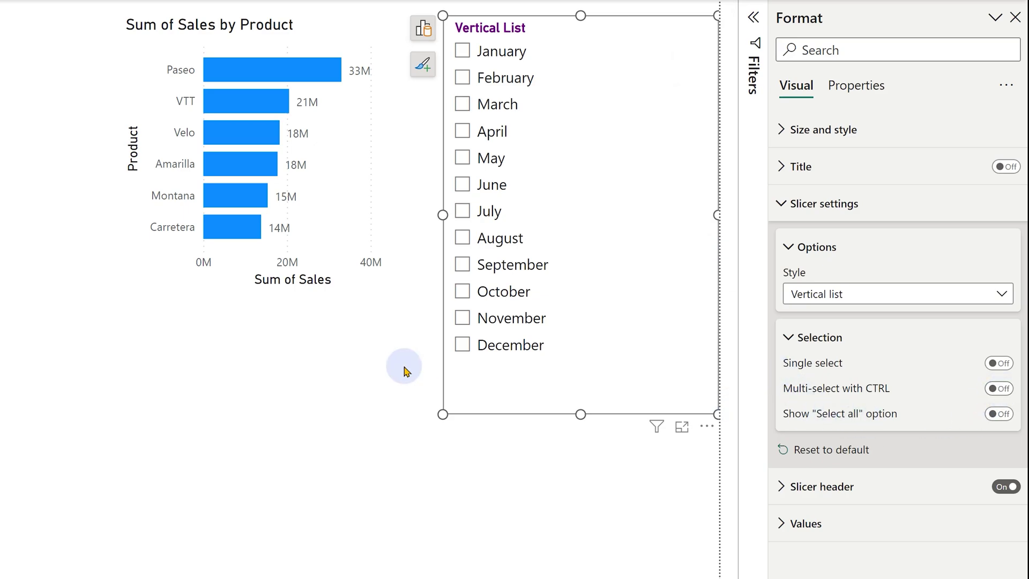
{"action": "left_click", "coordinate": [460, 345]}
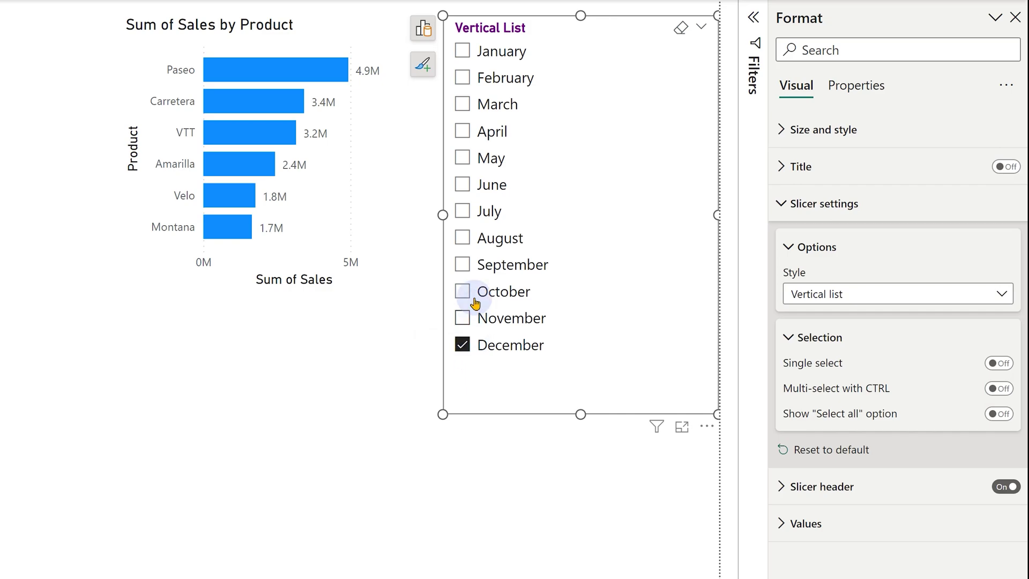
{"action": "left_click", "coordinate": [462, 237]}
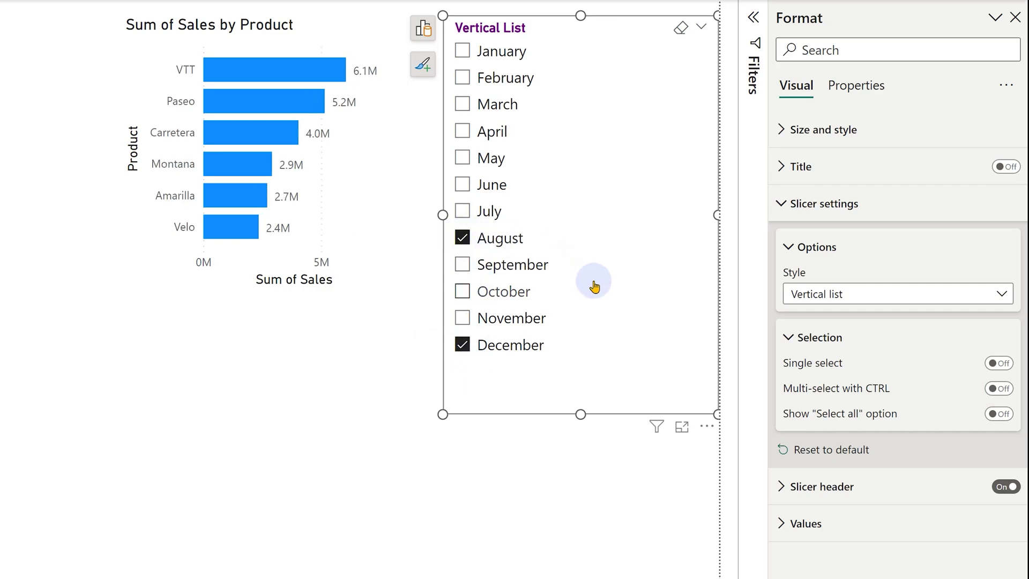
{"action": "left_click", "coordinate": [462, 264]}
{"action": "left_click", "coordinate": [595, 159]}
{"action": "left_click", "coordinate": [594, 104]}
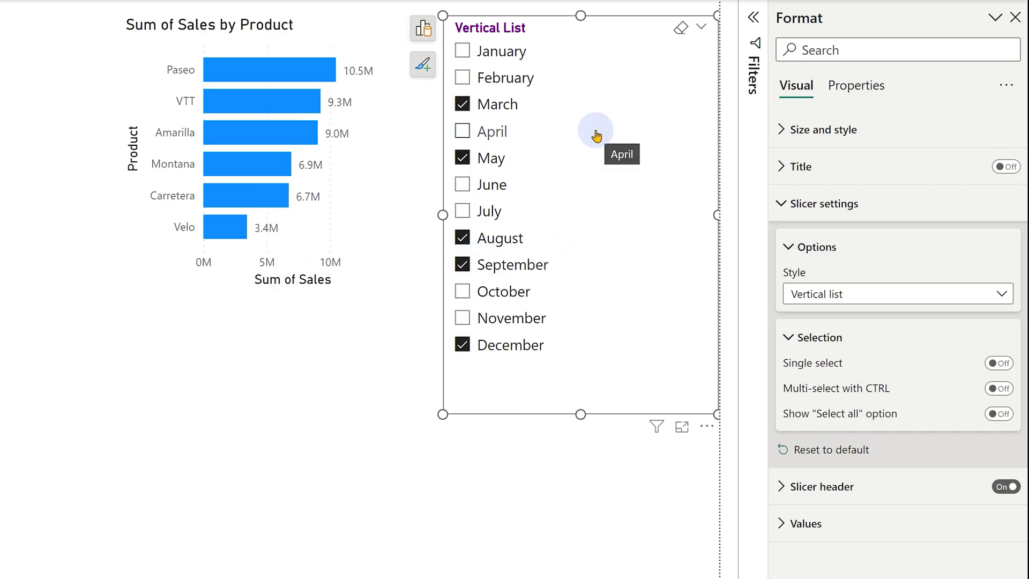
{"action": "left_click", "coordinate": [681, 30]}
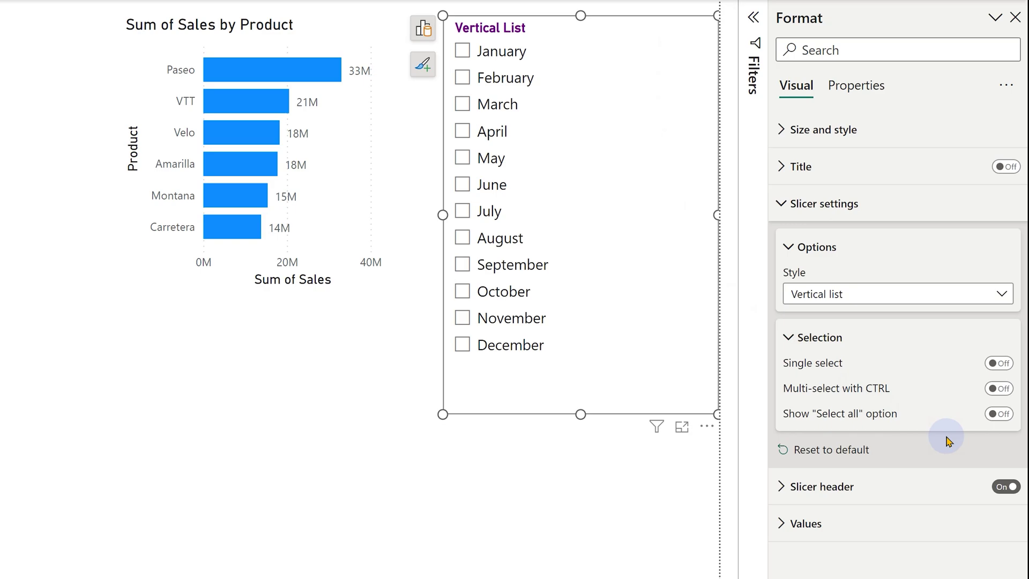
Turn on Show "Select all", select all months, and uncheck May
{"action": "left_click", "coordinate": [999, 414]}
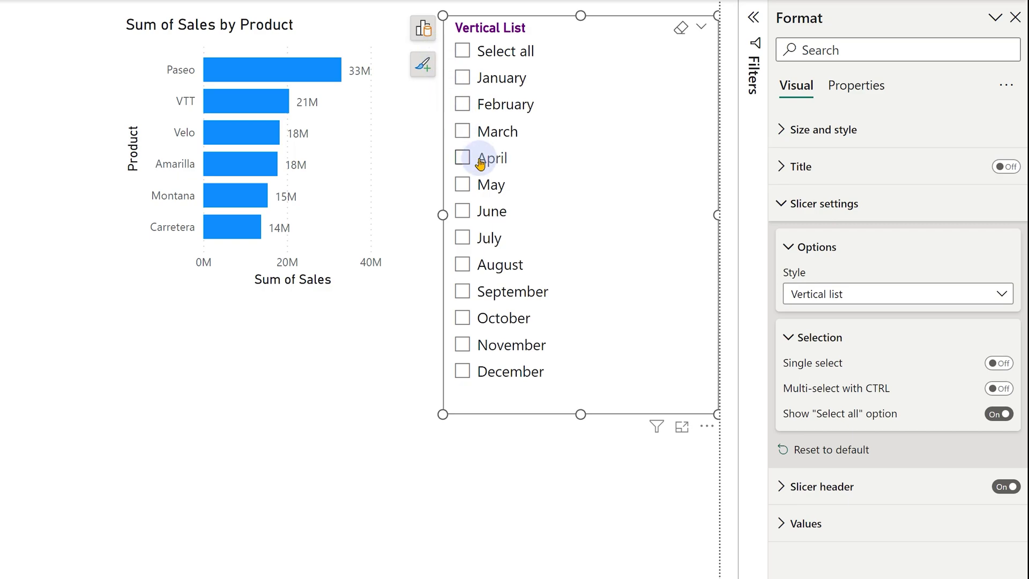
{"action": "left_click", "coordinate": [462, 131]}
{"action": "left_click", "coordinate": [462, 77]}
{"action": "left_click", "coordinate": [463, 52]}
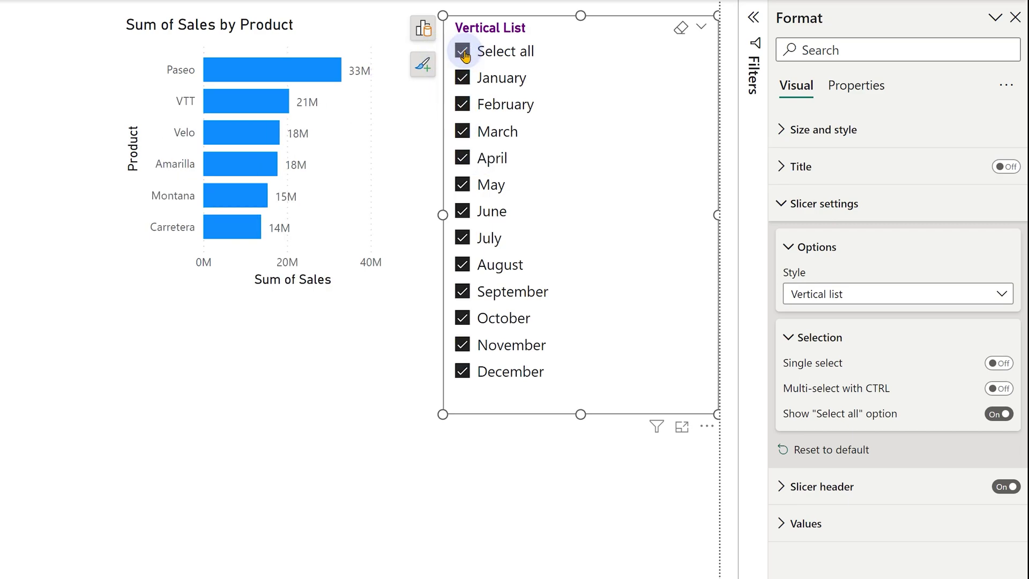
{"action": "left_click", "coordinate": [461, 184]}
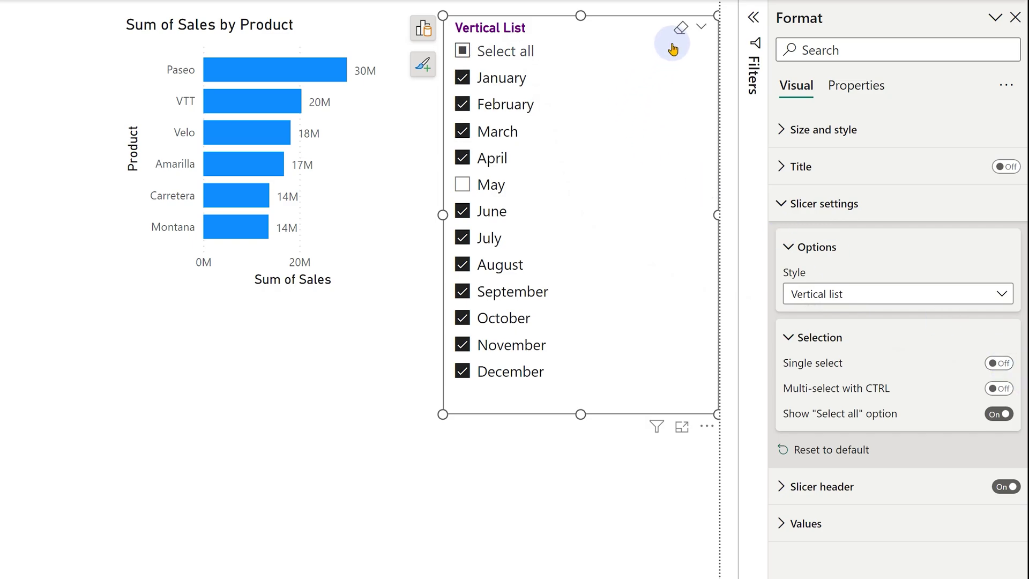
Clear the month slicer, switch on Single select, and pick April, July, October, then December
{"action": "left_click", "coordinate": [678, 27]}
{"action": "left_click", "coordinate": [1001, 363]}
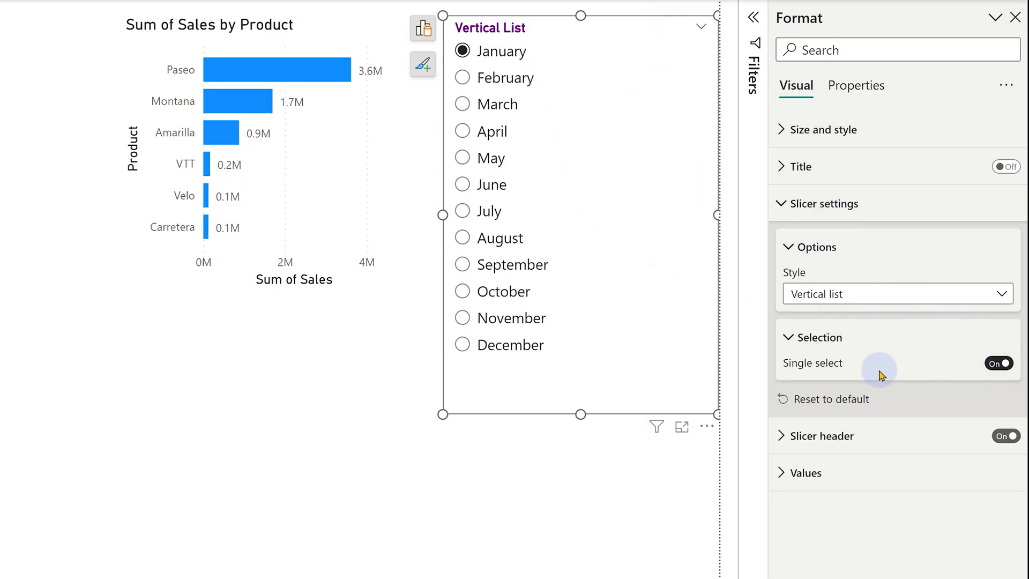
{"action": "left_click", "coordinate": [464, 130]}
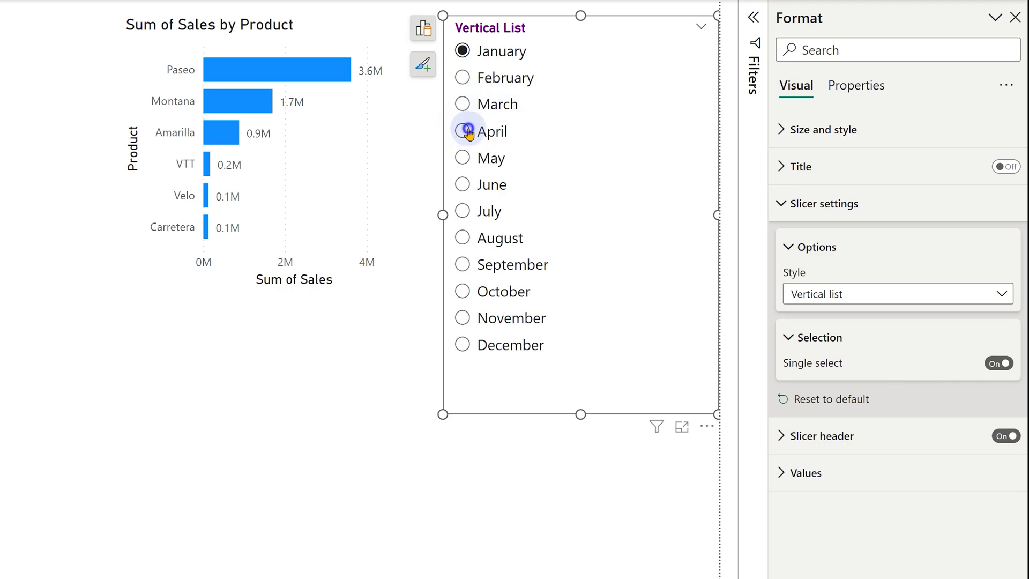
{"action": "left_click", "coordinate": [463, 209]}
{"action": "left_click", "coordinate": [462, 290]}
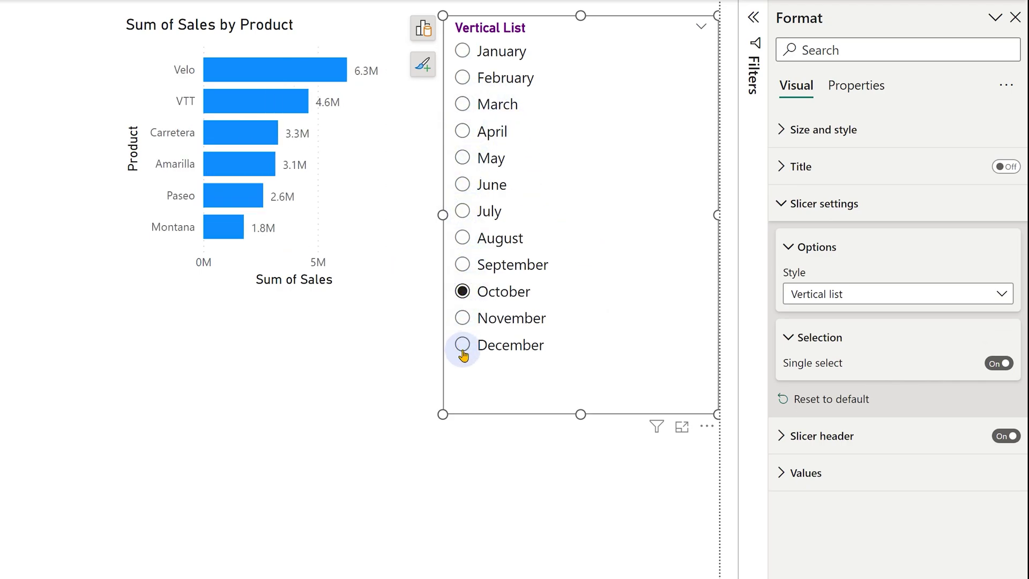
{"action": "left_click", "coordinate": [463, 345]}
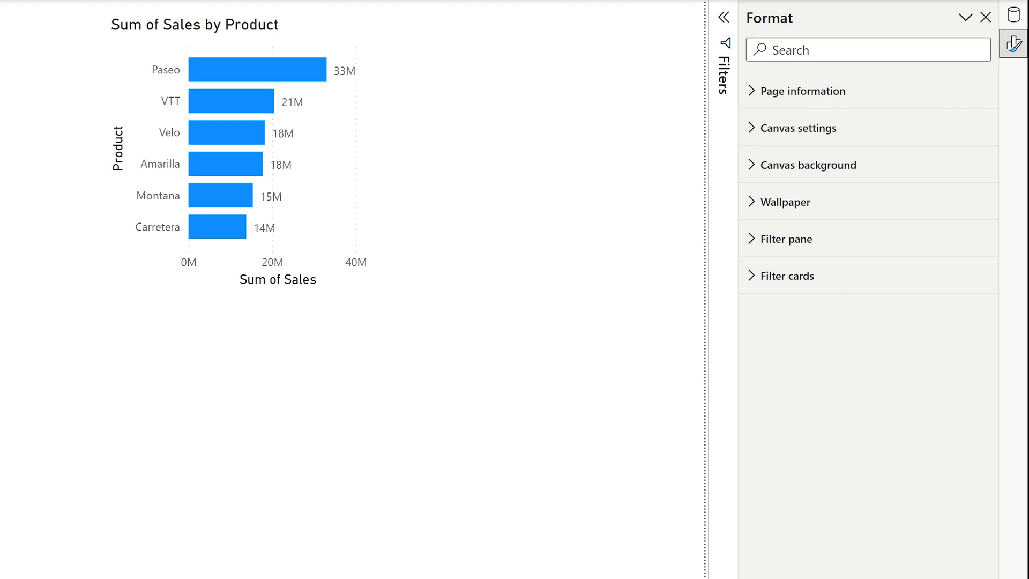
Add a new slicer visual with Segment and Product as its hierarchy fields
{"action": "right_click", "coordinate": [509, 91]}
{"action": "left_click", "coordinate": [584, 142]}
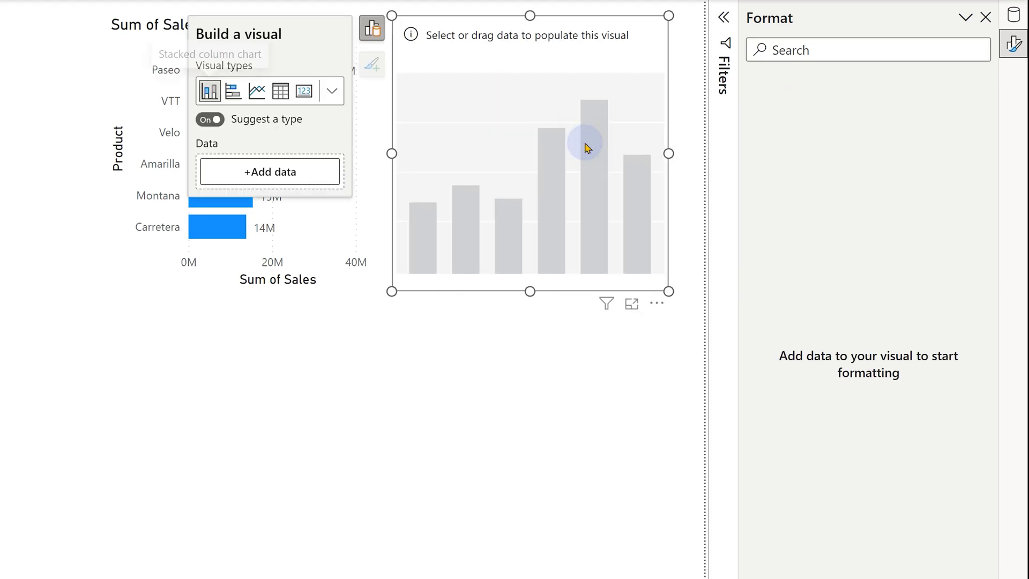
{"action": "left_click", "coordinate": [257, 212]}
{"action": "left_click", "coordinate": [390, 39]}
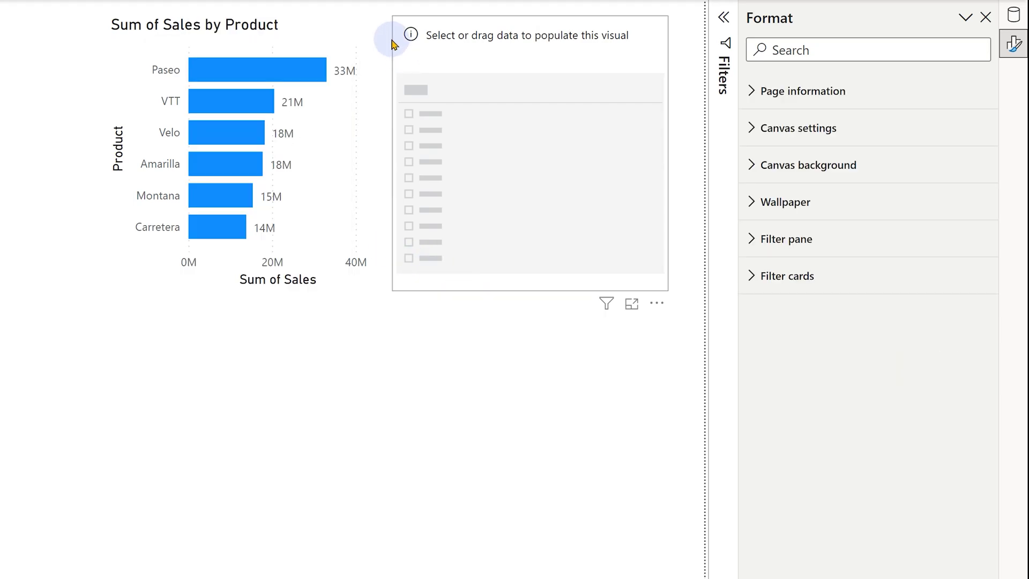
{"action": "left_click", "coordinate": [406, 62]}
{"action": "left_click", "coordinate": [301, 174]}
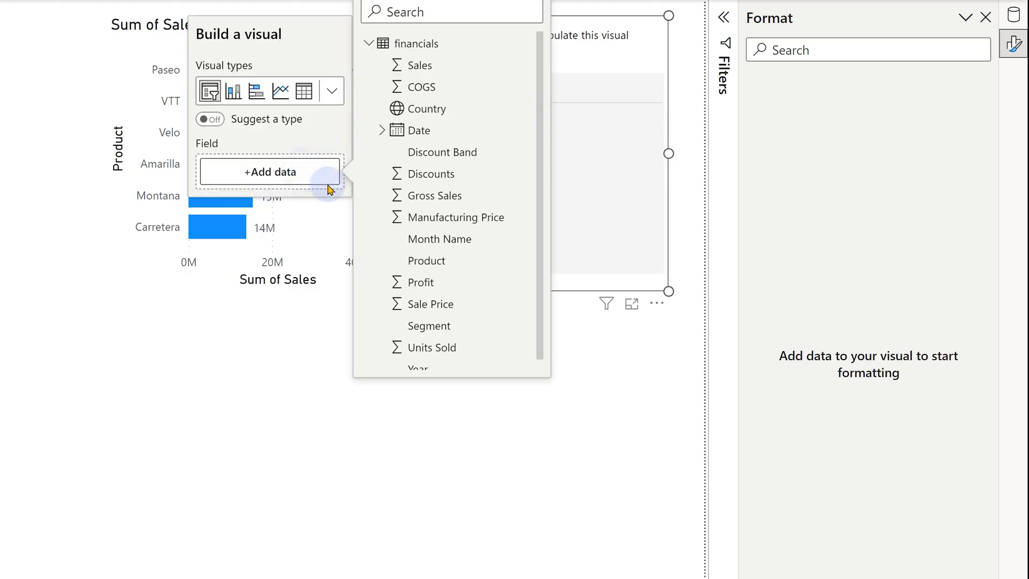
{"action": "left_click", "coordinate": [437, 326]}
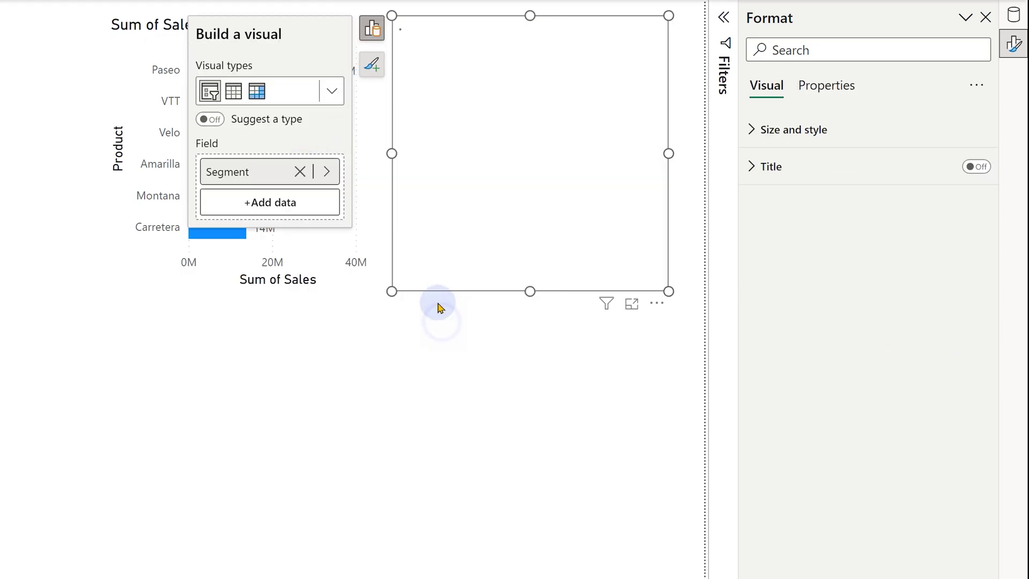
{"action": "left_click", "coordinate": [299, 203]}
{"action": "left_click", "coordinate": [410, 289]}
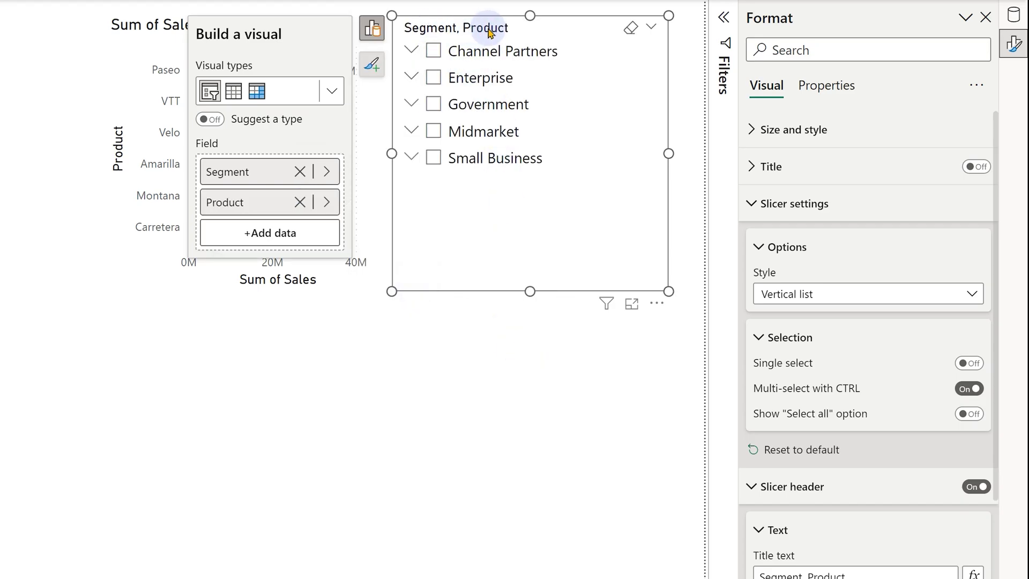
Expand Enterprise and Channel Partners, check Velo, then filter to Montana under Enterprise
{"action": "left_click", "coordinate": [411, 78]}
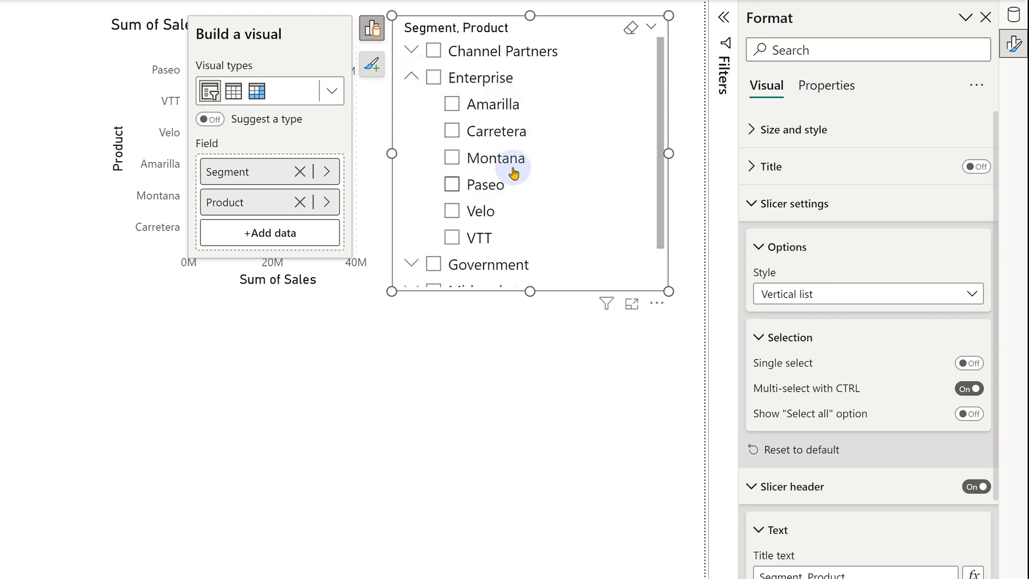
{"action": "left_click", "coordinate": [411, 50]}
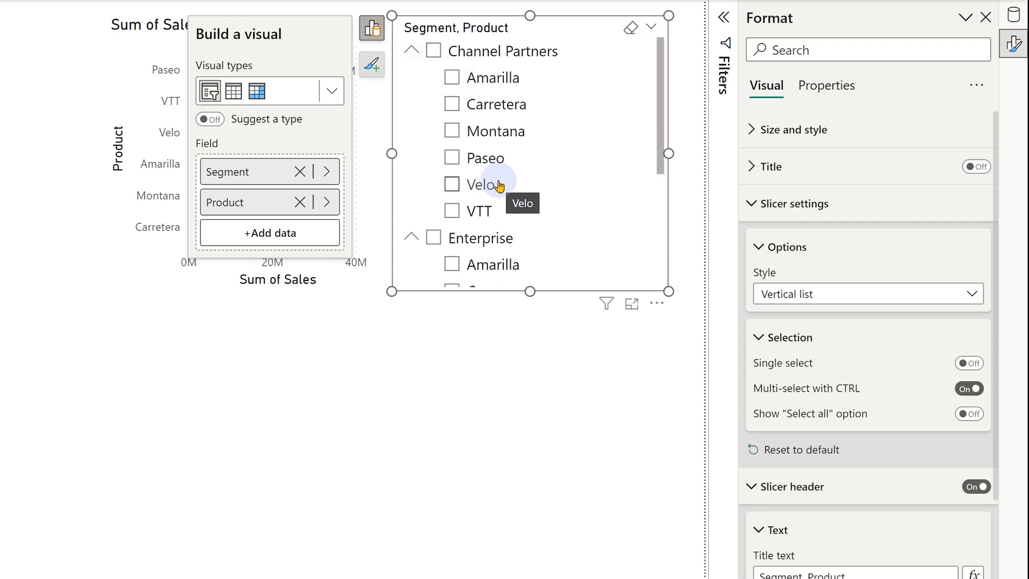
{"action": "left_click", "coordinate": [452, 184]}
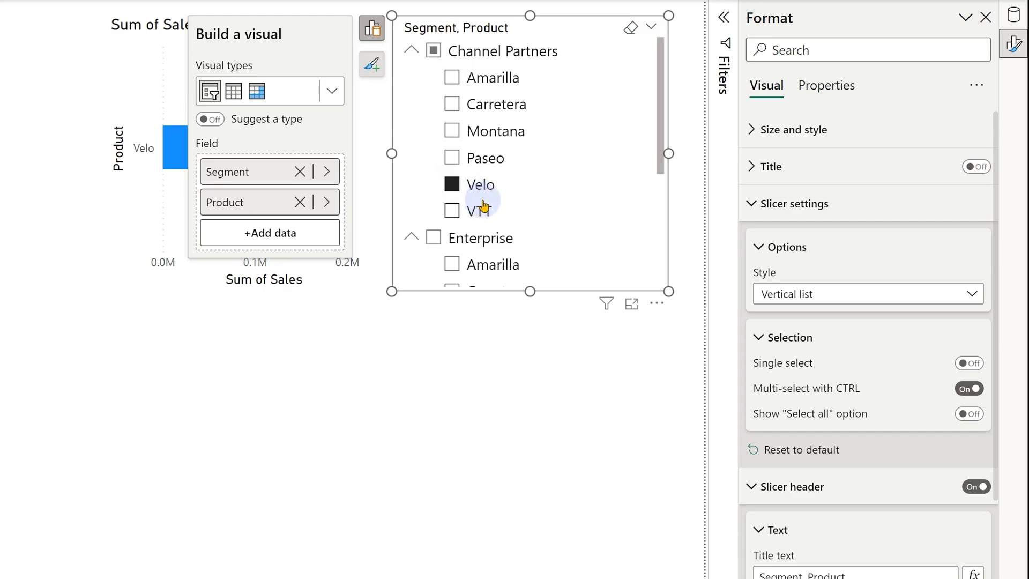
{"action": "scroll", "coordinate": [471, 222], "scroll_direction": "down", "scroll_amount": 3}
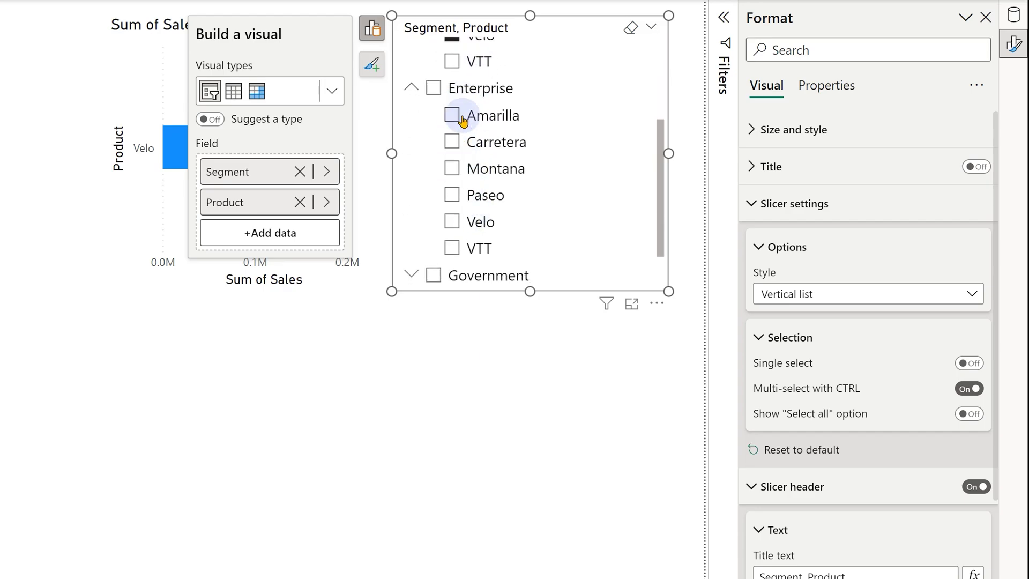
{"action": "left_click", "coordinate": [452, 170]}
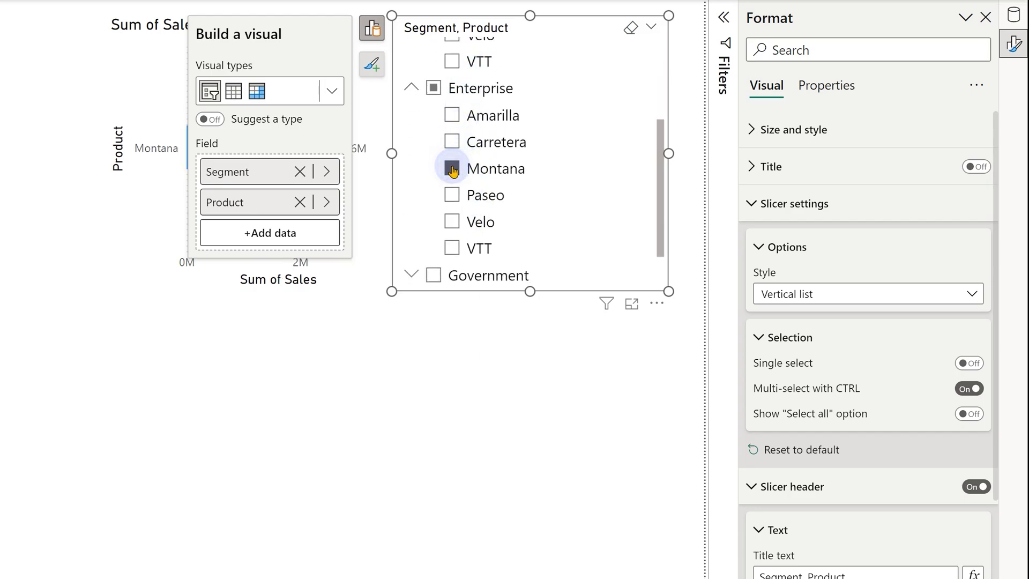
{"action": "scroll", "coordinate": [542, 163], "scroll_direction": "up", "scroll_amount": 4}
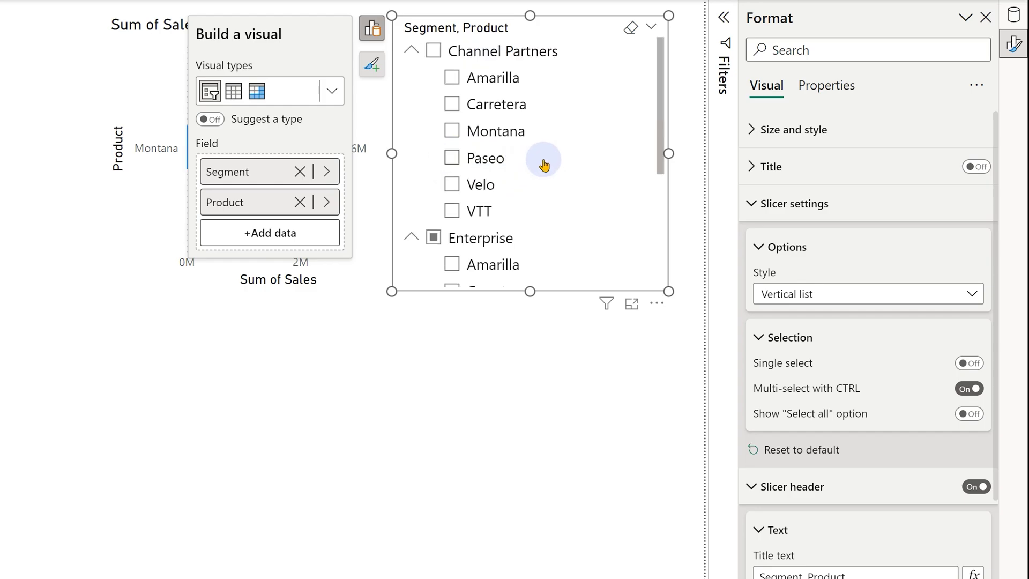
{"action": "scroll", "coordinate": [544, 164], "scroll_direction": "down", "scroll_amount": 3}
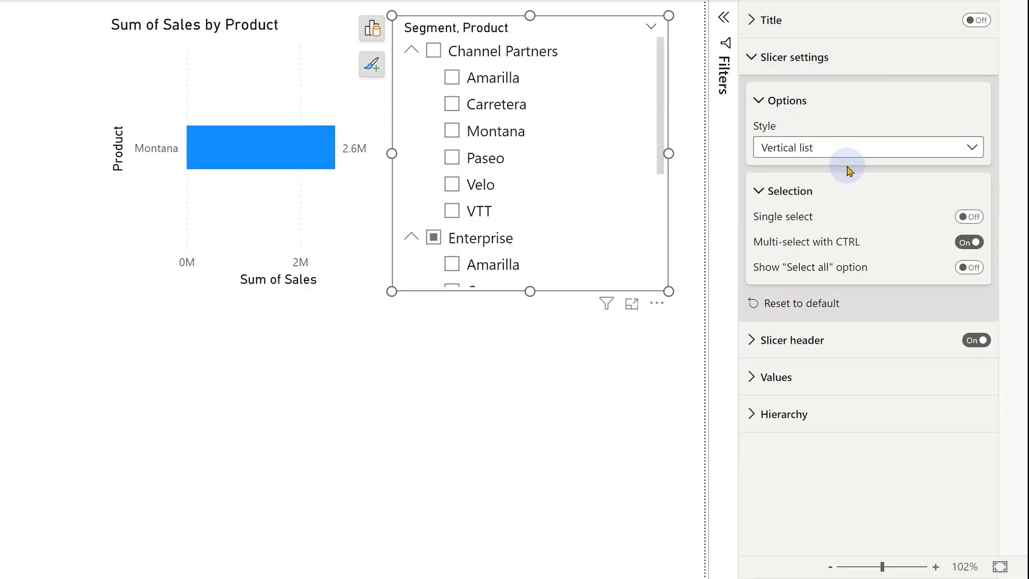
Increase the hierarchy slicer's row indentation and collapse the Channel Partners and Enterprise groups
{"action": "left_click", "coordinate": [759, 410]}
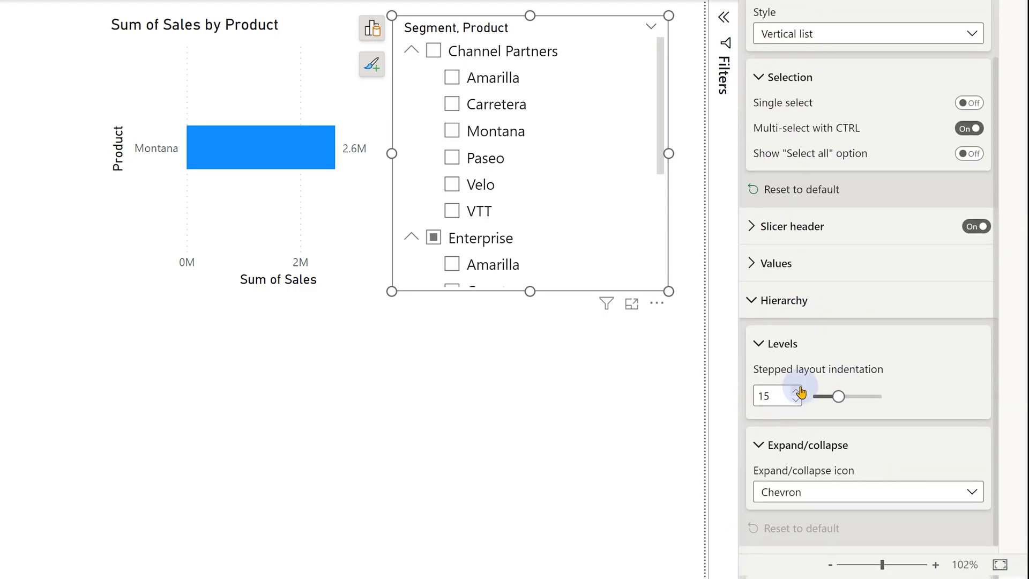
{"action": "mouse_move", "coordinate": [837, 396]}
{"action": "left_mouse_down"}
{"action": "mouse_move", "coordinate": [860, 397]}
{"action": "mouse_move", "coordinate": [824, 396]}
{"action": "mouse_move", "coordinate": [844, 395]}
{"action": "left_mouse_up"}
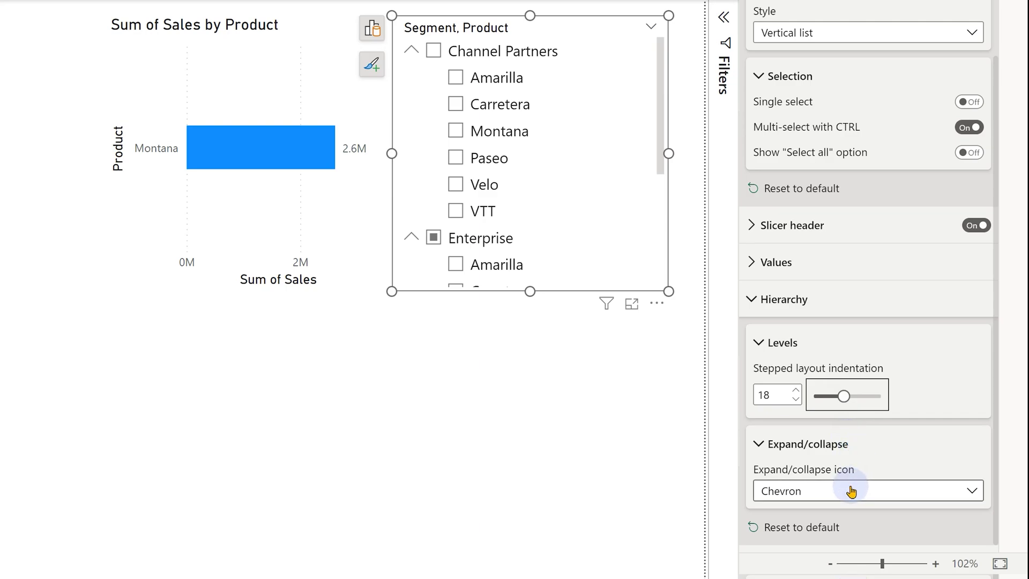
{"action": "left_click", "coordinate": [411, 49]}
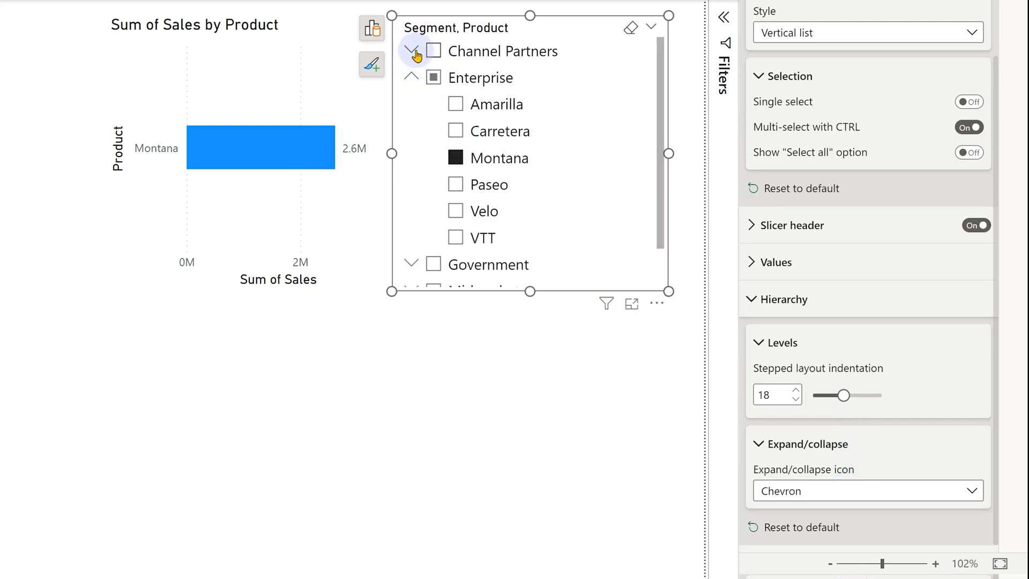
{"action": "left_click", "coordinate": [411, 78]}
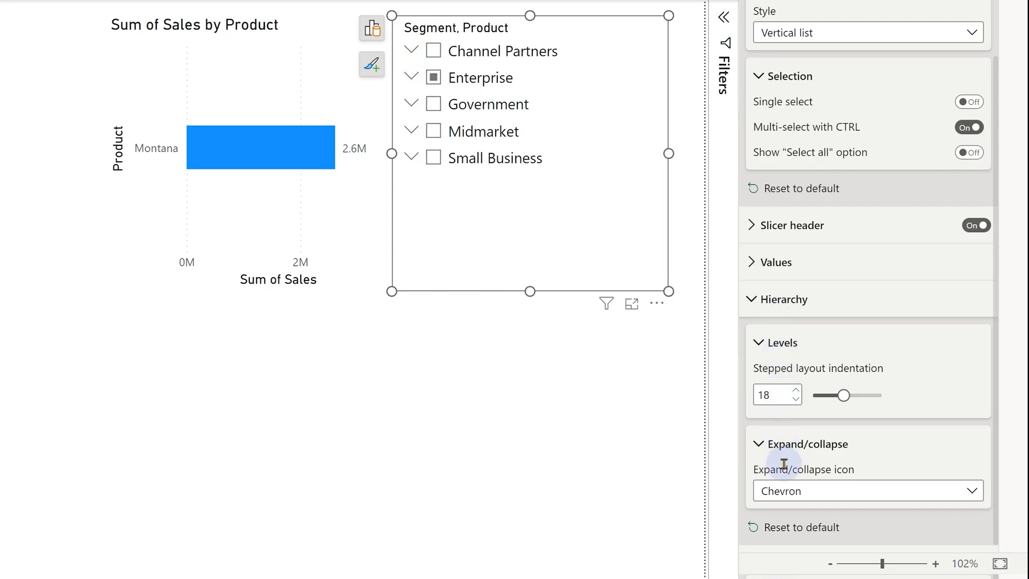
Set the expand/collapse icon to Plus/minus, then Caret, and toggle Enterprise open and closed
{"action": "left_click", "coordinate": [798, 495]}
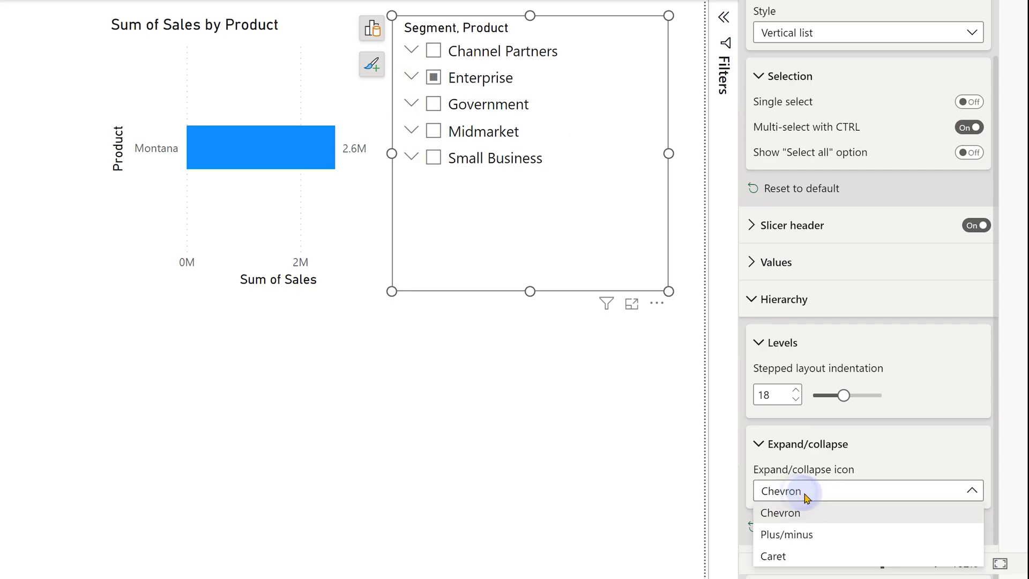
{"action": "left_click", "coordinate": [808, 530]}
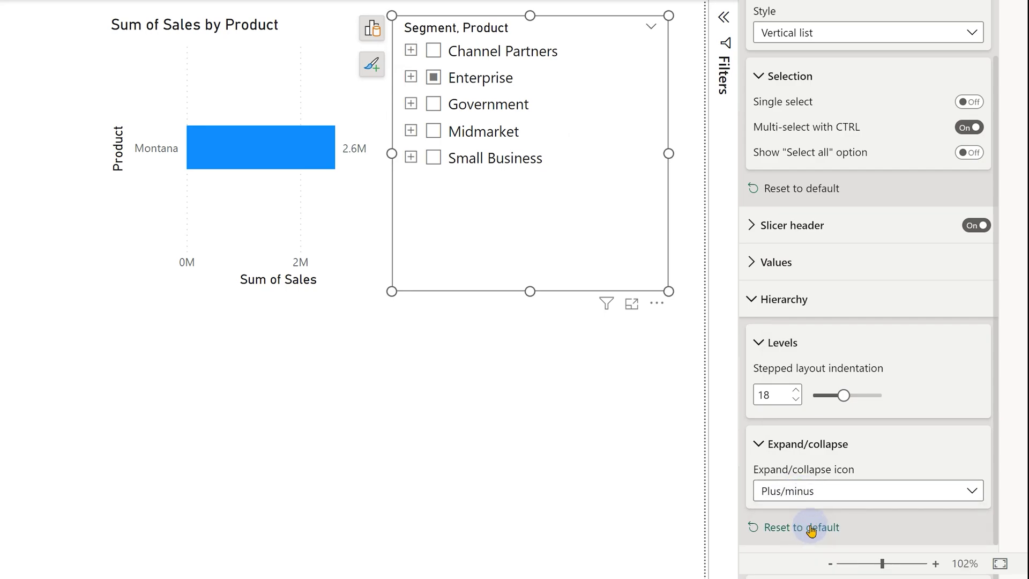
{"action": "left_click", "coordinate": [837, 491]}
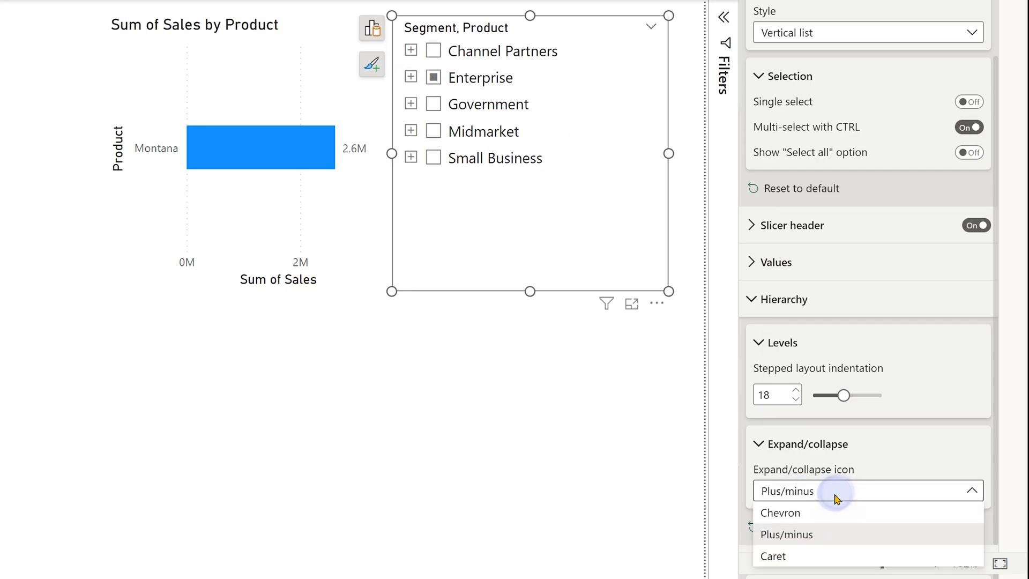
{"action": "left_click", "coordinate": [793, 552]}
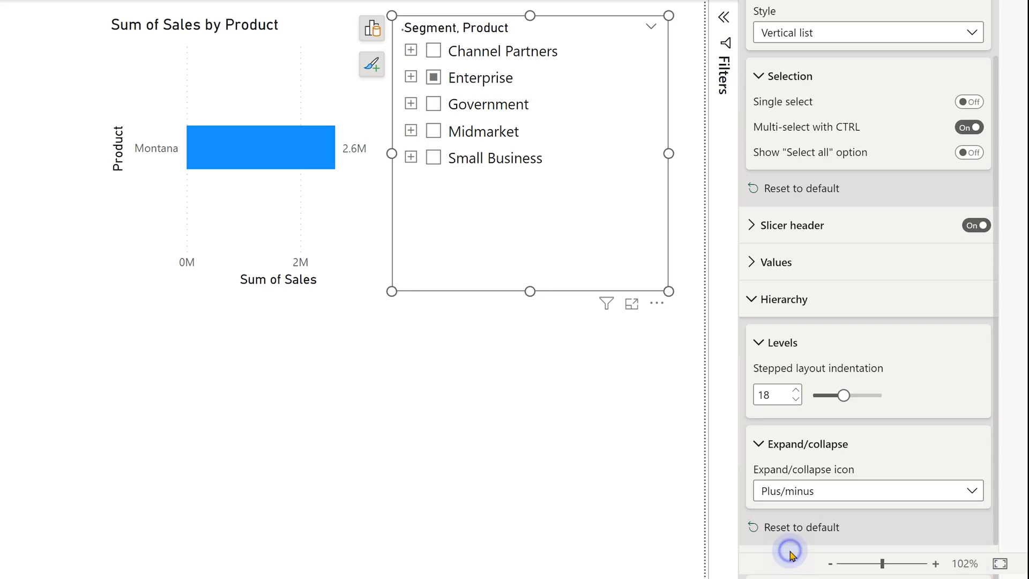
{"action": "left_click", "coordinate": [413, 77]}
{"action": "left_click", "coordinate": [413, 79]}
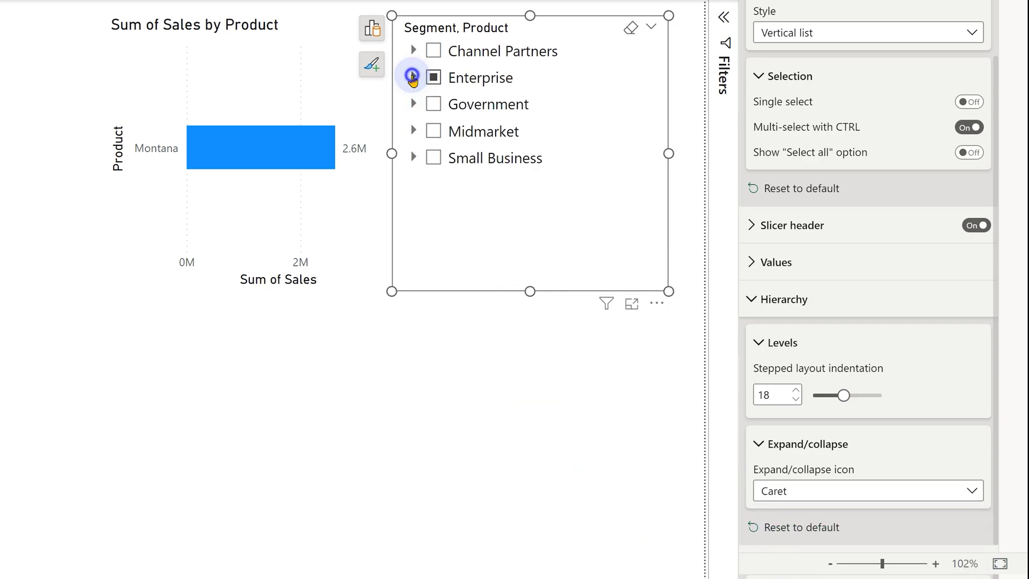
{"action": "left_click", "coordinate": [412, 77]}
{"action": "left_click", "coordinate": [411, 76]}
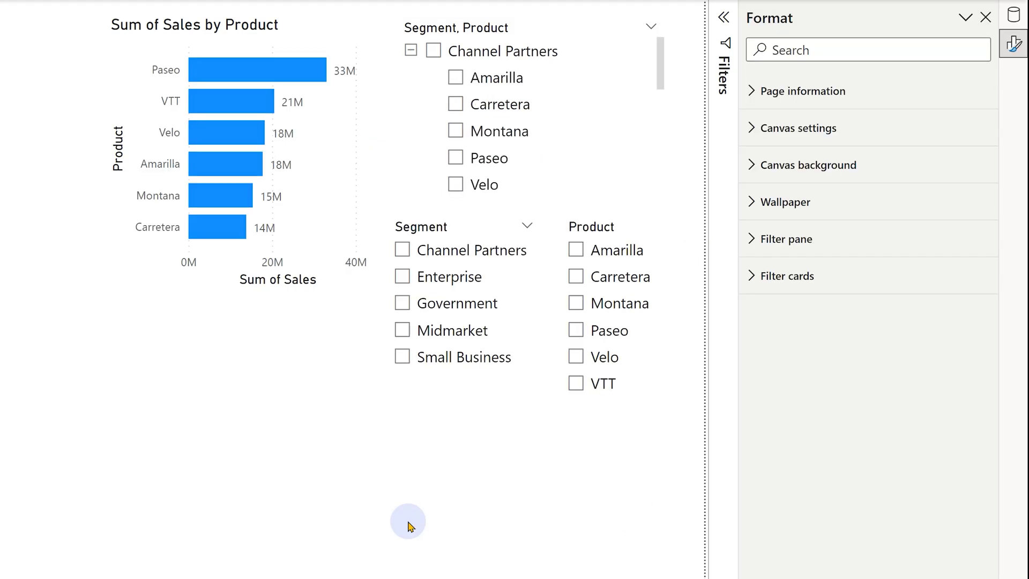
Collapse and re-expand the Channel Partners and Enterprise groups in the hierarchy slicer
{"action": "left_click", "coordinate": [411, 50]}
{"action": "left_click", "coordinate": [410, 78]}
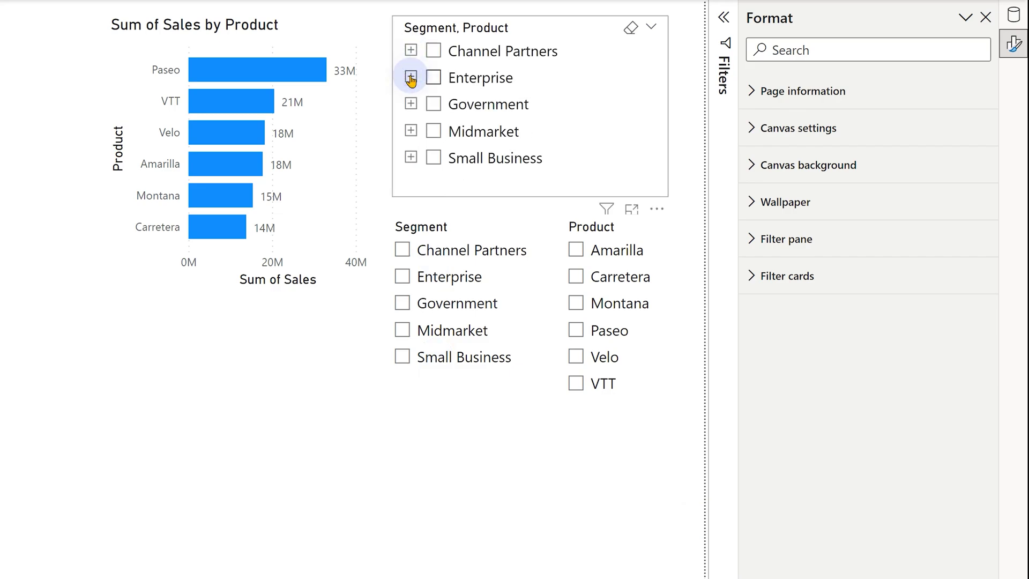
{"action": "left_click", "coordinate": [410, 78]}
{"action": "left_click", "coordinate": [411, 50]}
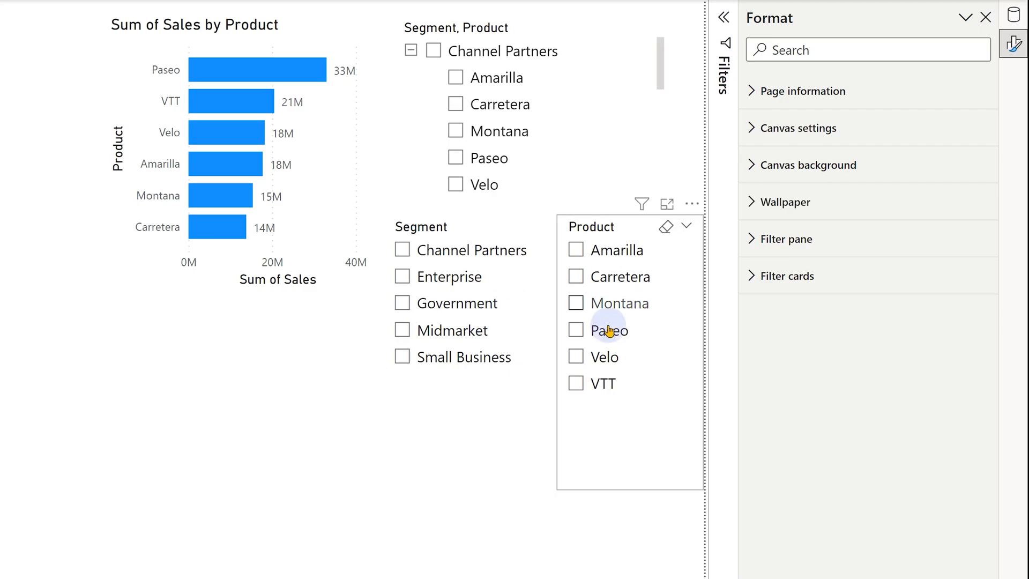
Filter to Amarilla in the hierarchy slicer and clear it, then pick Channel Partners and Amarilla in the separate slicers
{"action": "left_click", "coordinate": [454, 80]}
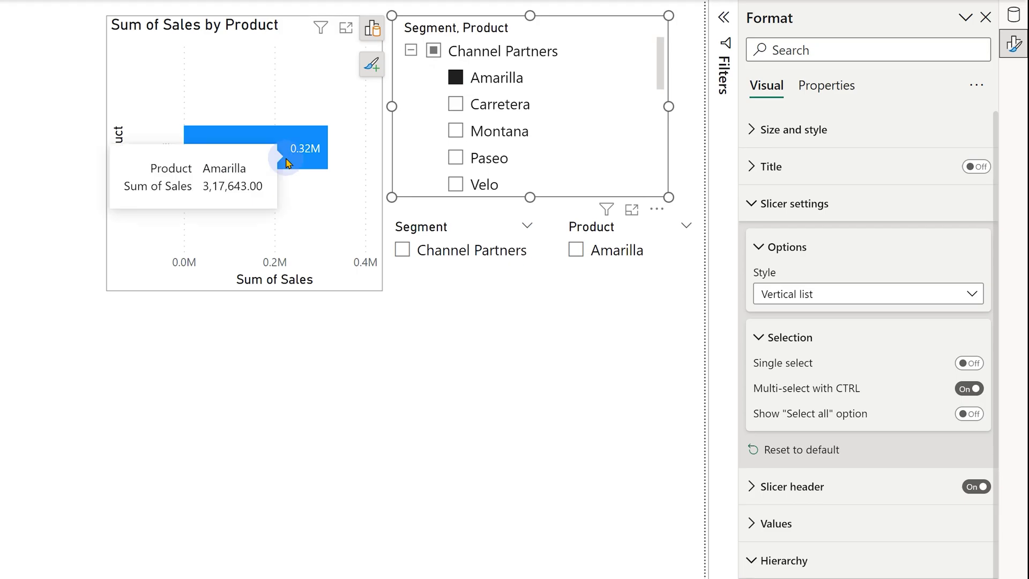
{"action": "left_click", "coordinate": [628, 28]}
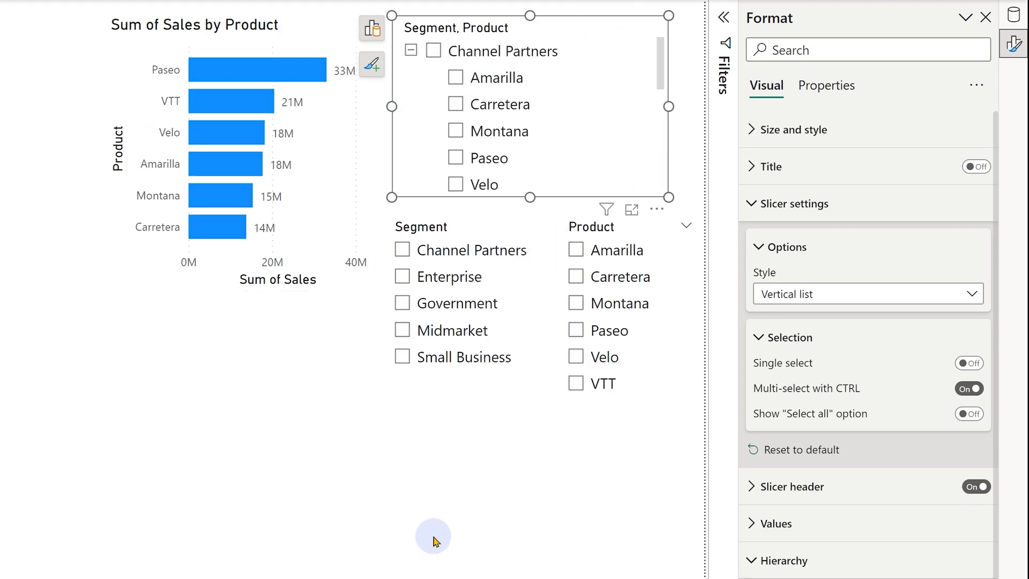
{"action": "left_click", "coordinate": [403, 250]}
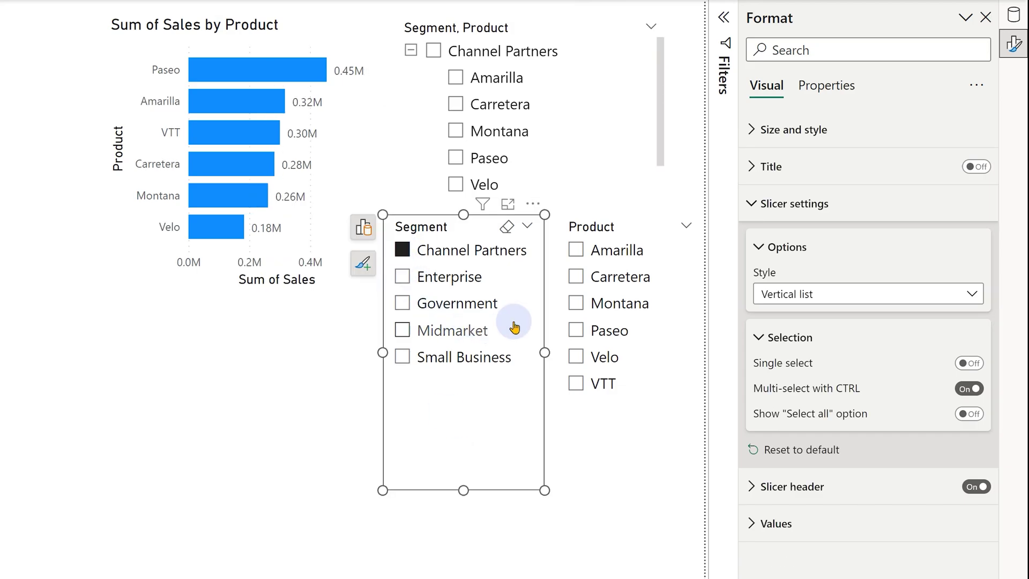
{"action": "left_click", "coordinate": [575, 251]}
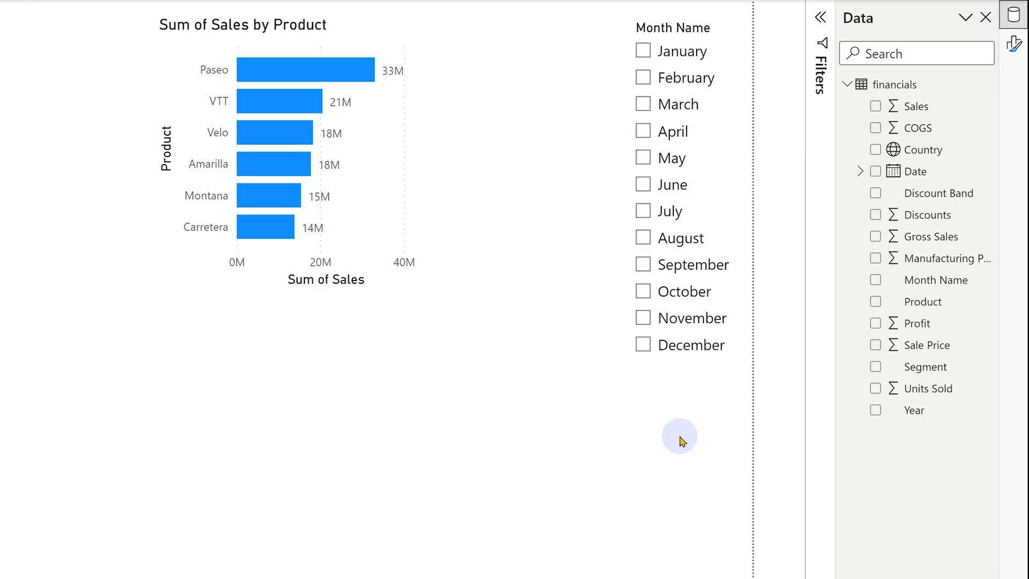
Build a clustered bar chart of Sales by Month Name and filter both charts to June
{"action": "left_click_drag", "start_coordinate": [932, 279], "coordinate": [530, 155]}
{"action": "left_click_drag", "start_coordinate": [916, 106], "coordinate": [569, 149]}
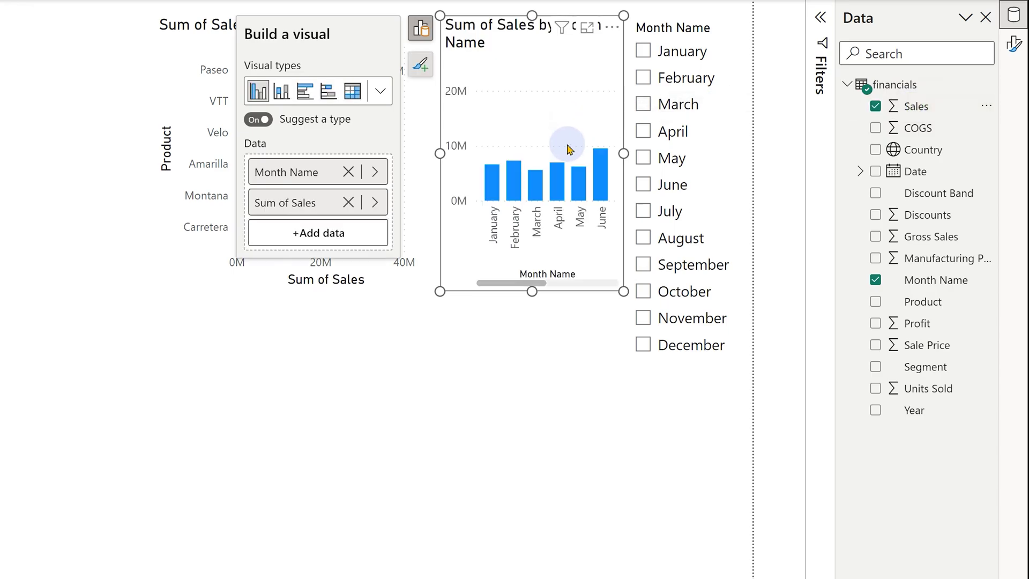
{"action": "left_click", "coordinate": [303, 92]}
{"action": "left_click", "coordinate": [487, 433]}
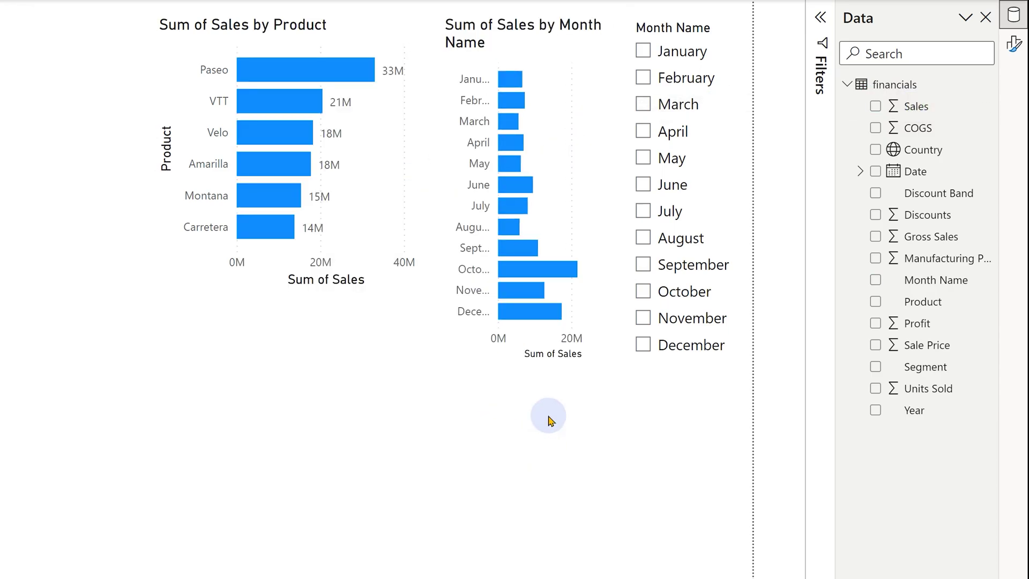
{"action": "left_click", "coordinate": [645, 185]}
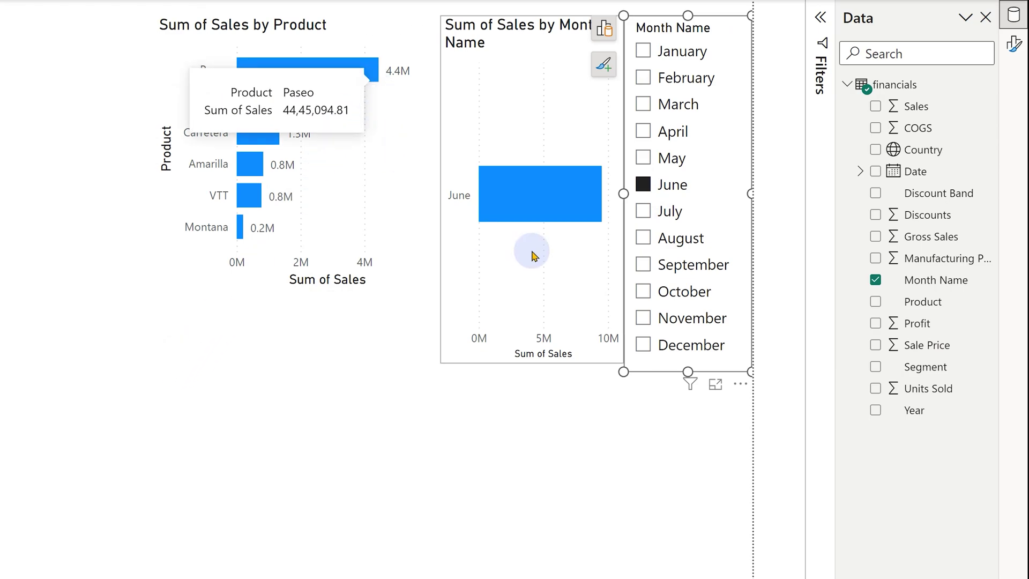
{"action": "mouse_move", "coordinate": [556, 219]}
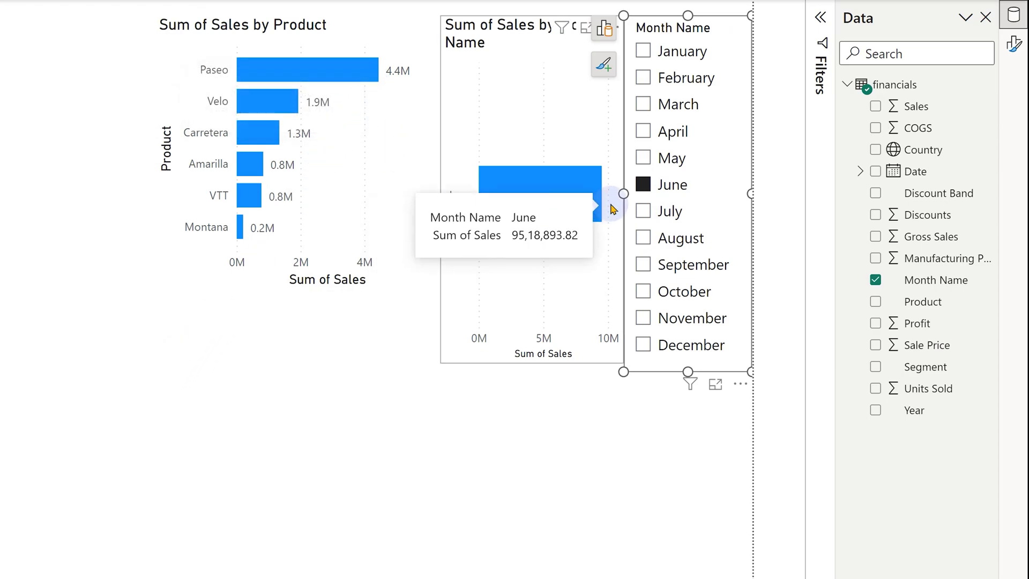
Clear the June filter, cross-highlight June's product sales from the month chart, then clear the highlight
{"action": "left_click", "coordinate": [716, 30]}
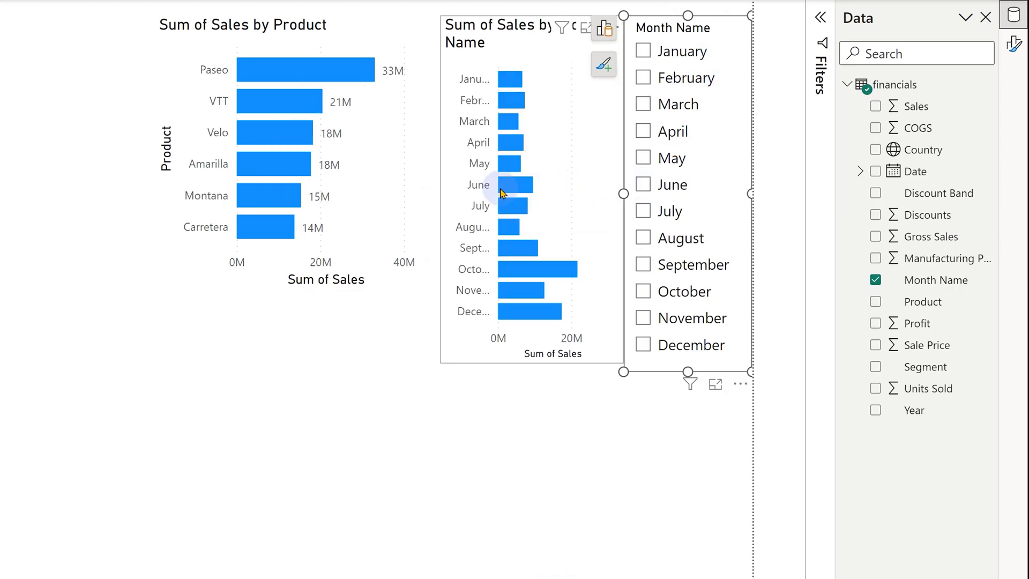
{"action": "mouse_move", "coordinate": [503, 192]}
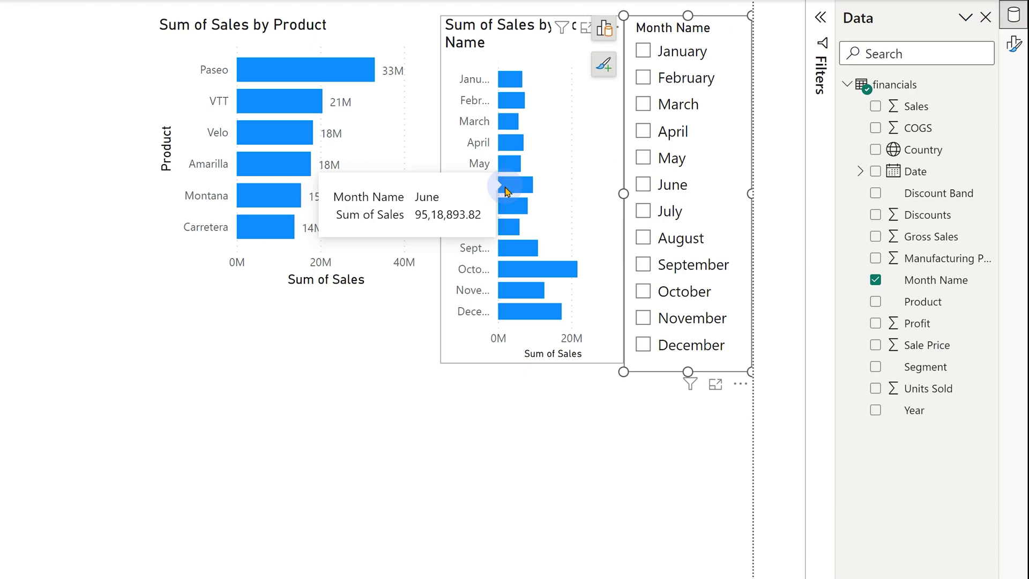
{"action": "left_click", "coordinate": [505, 192]}
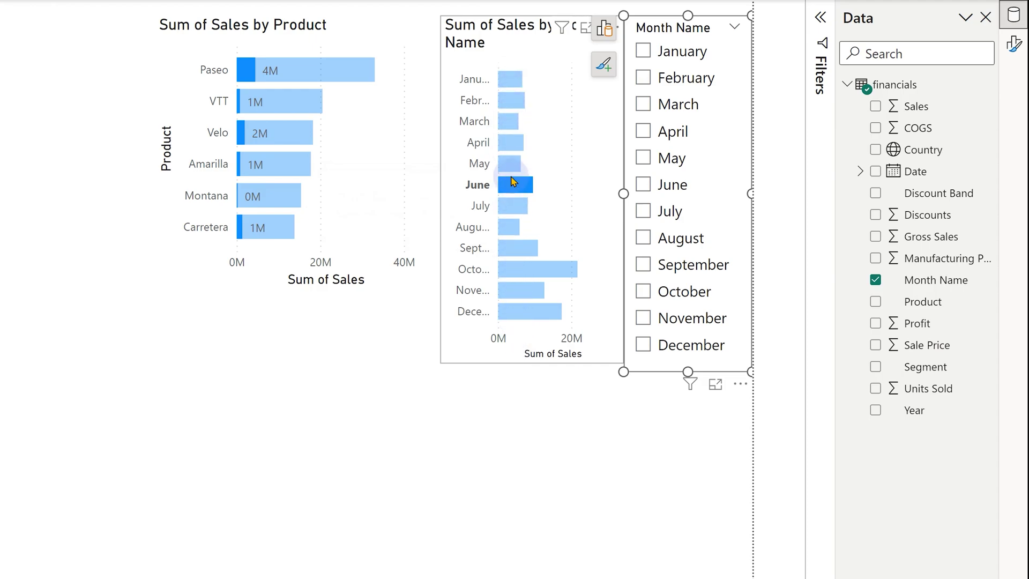
{"action": "mouse_move", "coordinate": [513, 185]}
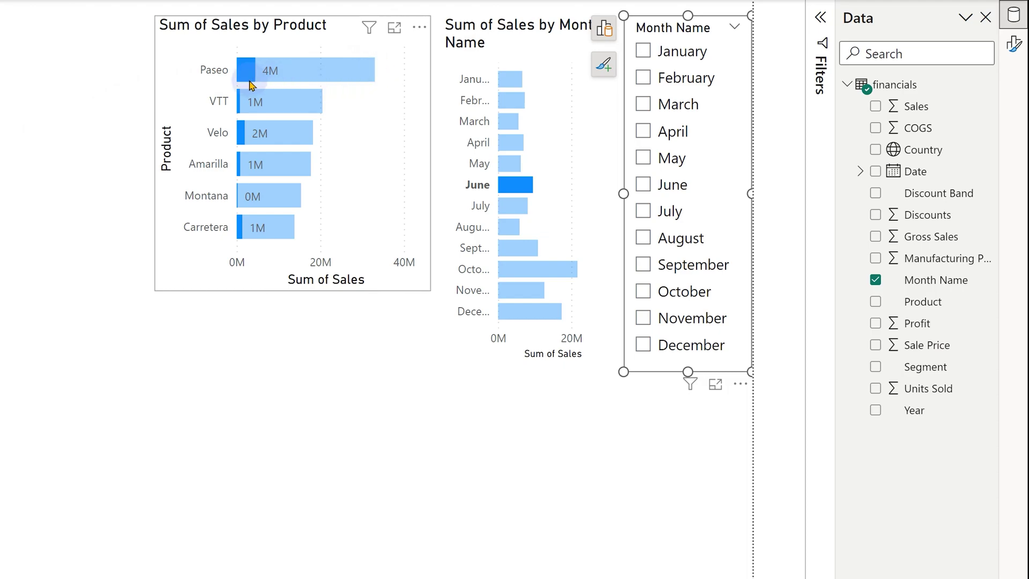
{"action": "mouse_move", "coordinate": [251, 84]}
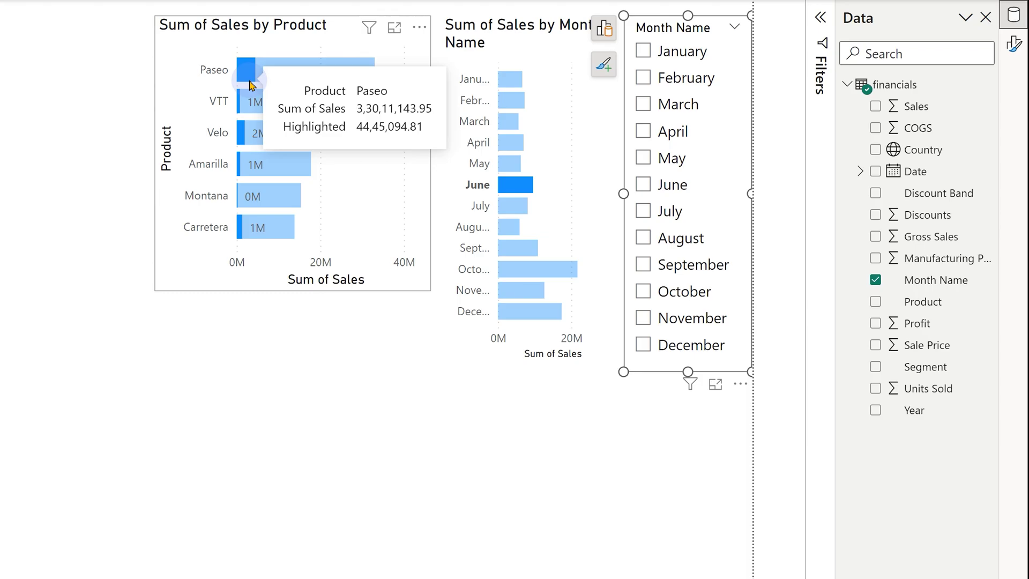
{"action": "left_click", "coordinate": [645, 185]}
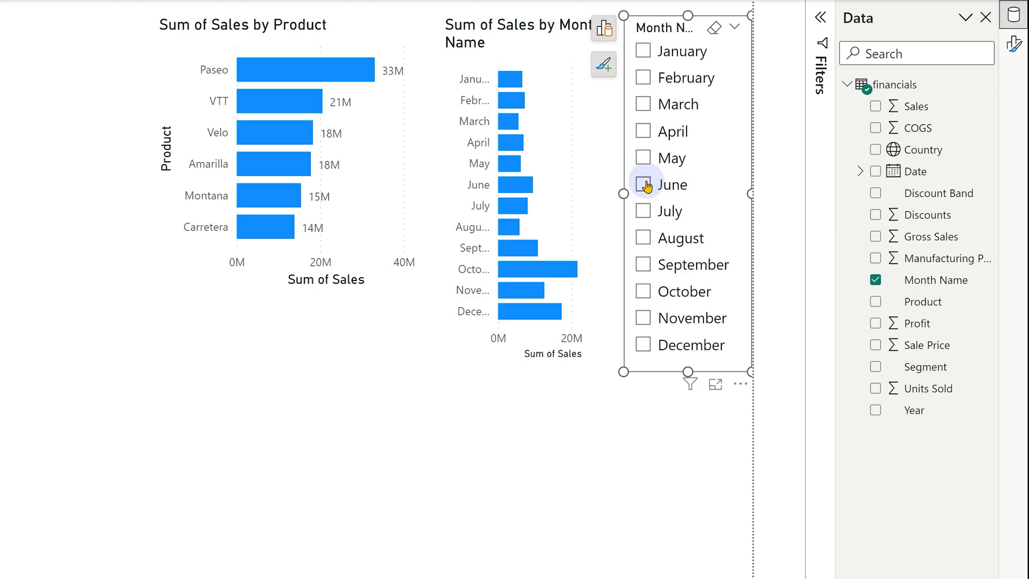
{"action": "left_click", "coordinate": [577, 402]}
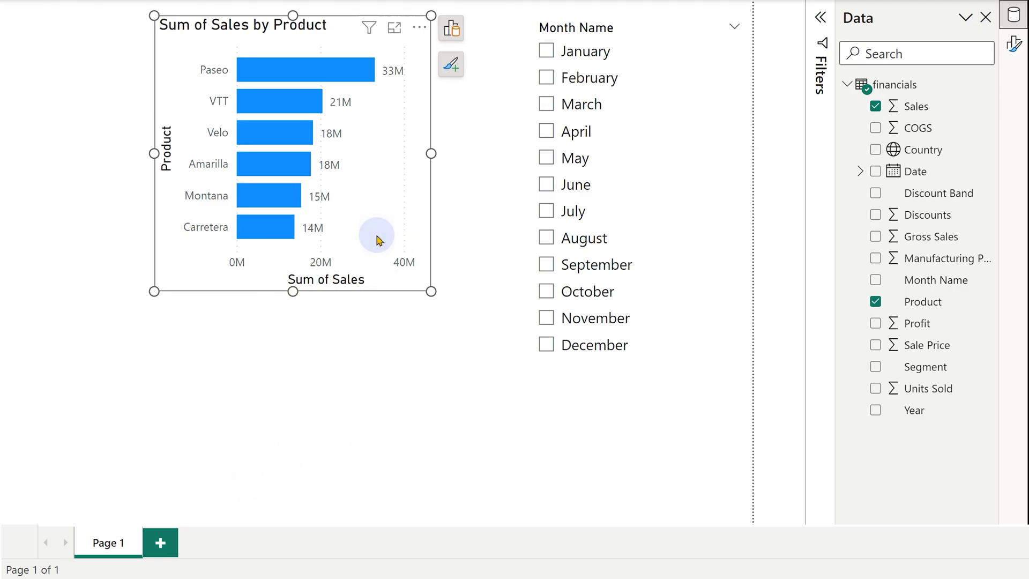
Paste the product sales chart onto a new Page 2, filter Page 1 to June, and confirm Page 2 is unfiltered
{"action": "left_click", "coordinate": [160, 543]}
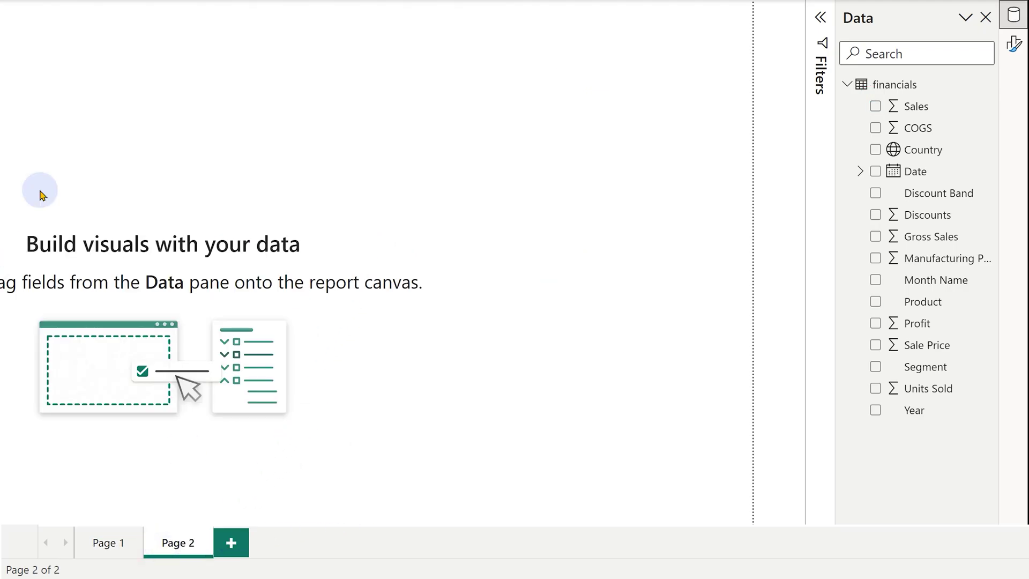
{"action": "key", "text": "ctrl+v"}
{"action": "left_click", "coordinate": [102, 542]}
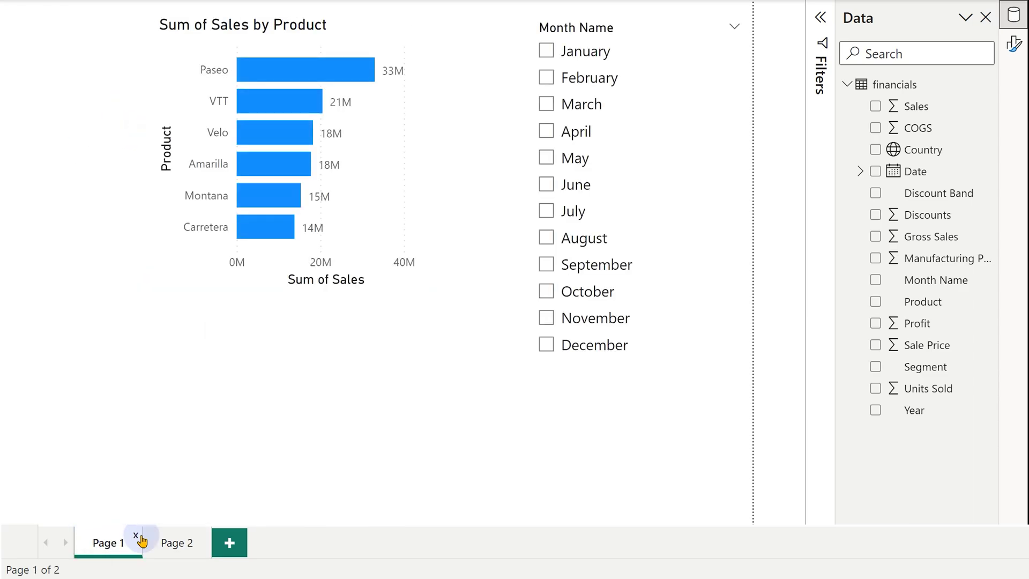
{"action": "left_click", "coordinate": [544, 185]}
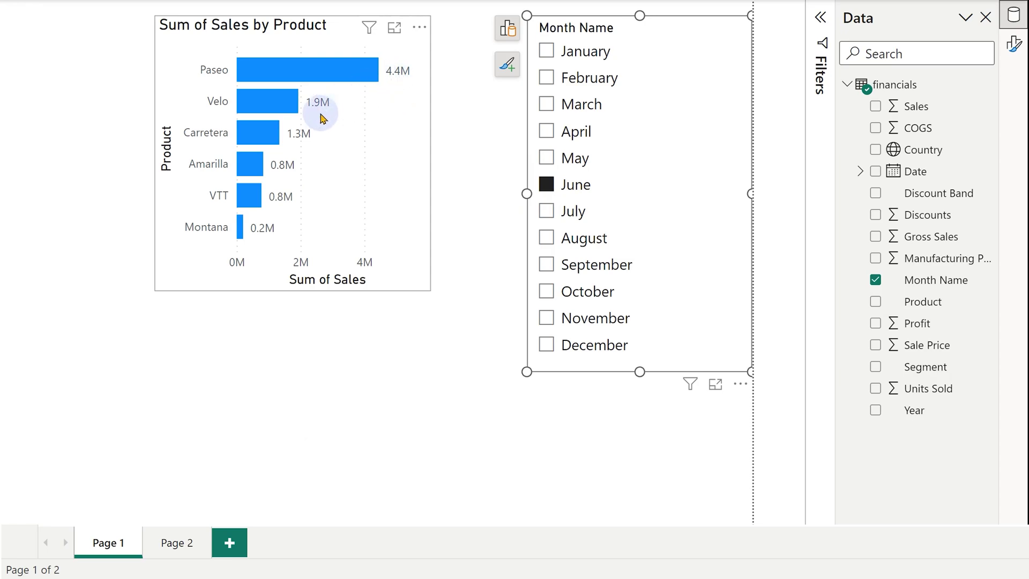
{"action": "left_click", "coordinate": [171, 546]}
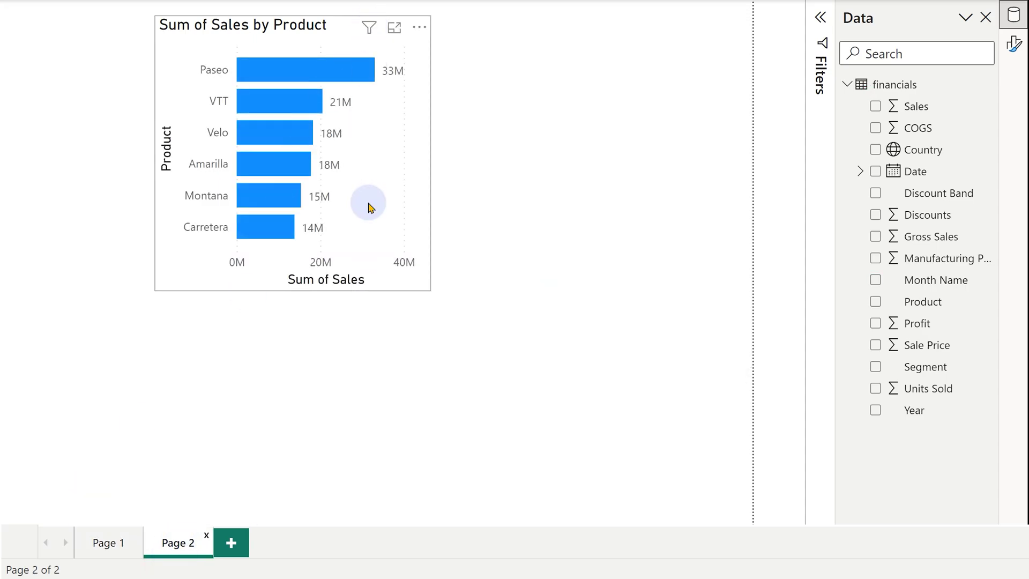
{"action": "left_click", "coordinate": [106, 542]}
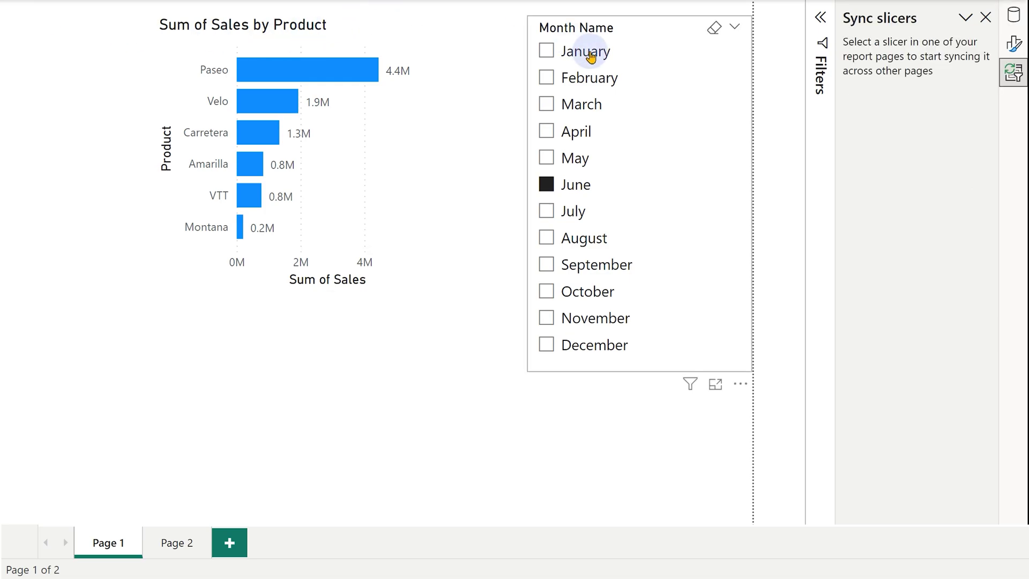
Sync the Month Name slicer onto Page 2 and check it appears there
{"action": "left_click", "coordinate": [632, 29]}
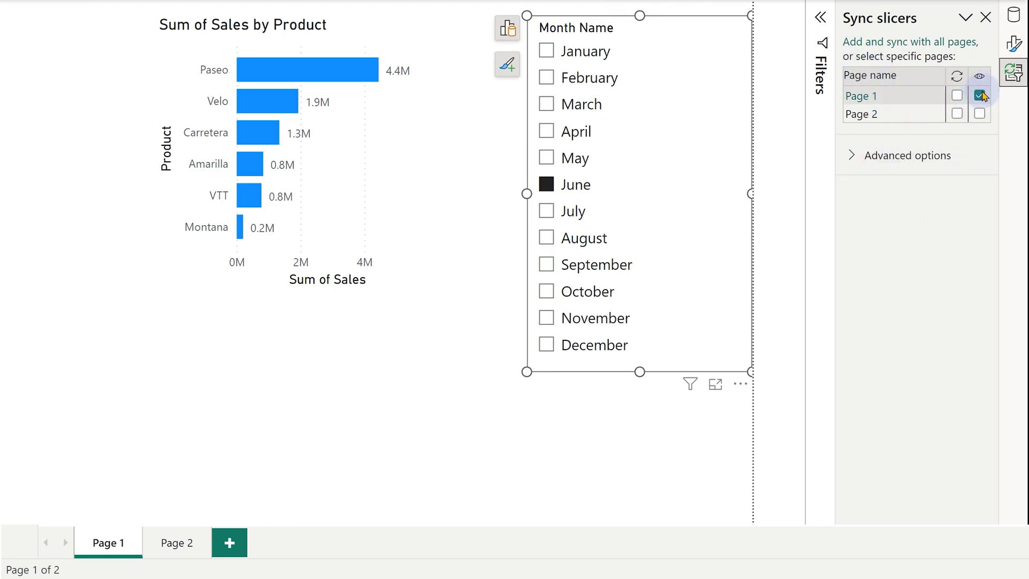
{"action": "left_click", "coordinate": [957, 114]}
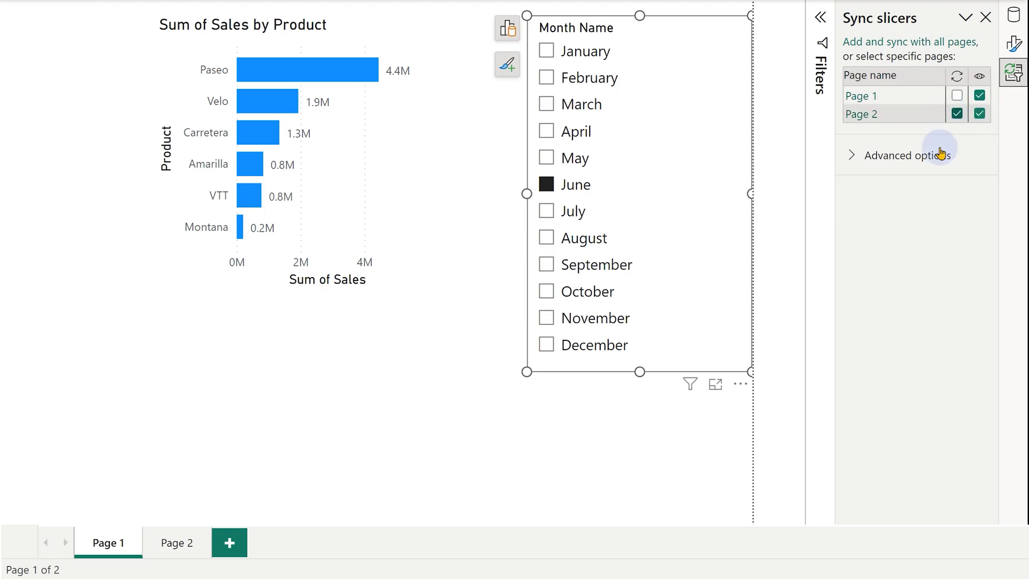
{"action": "left_click", "coordinate": [177, 543]}
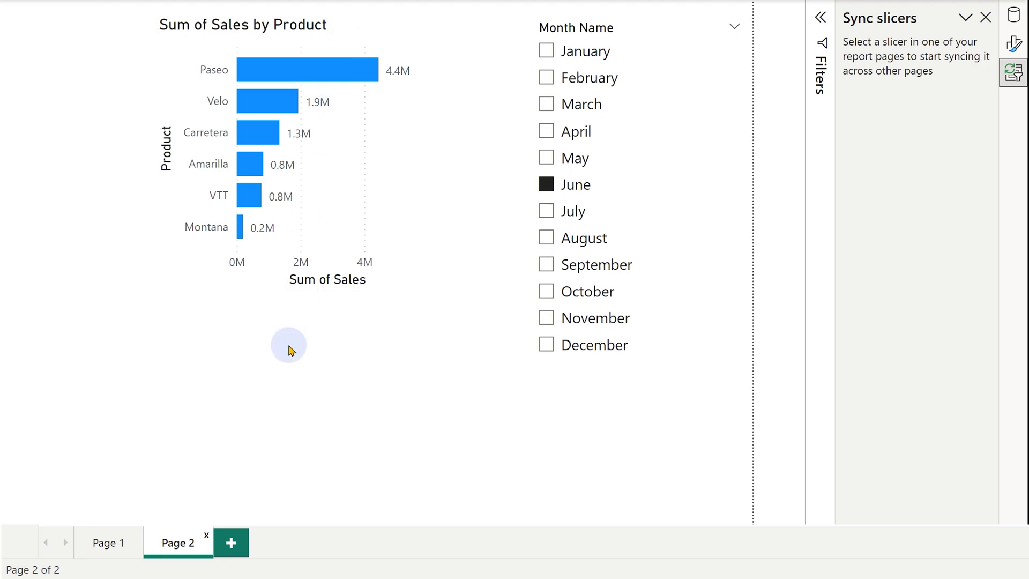
{"action": "left_click", "coordinate": [111, 541]}
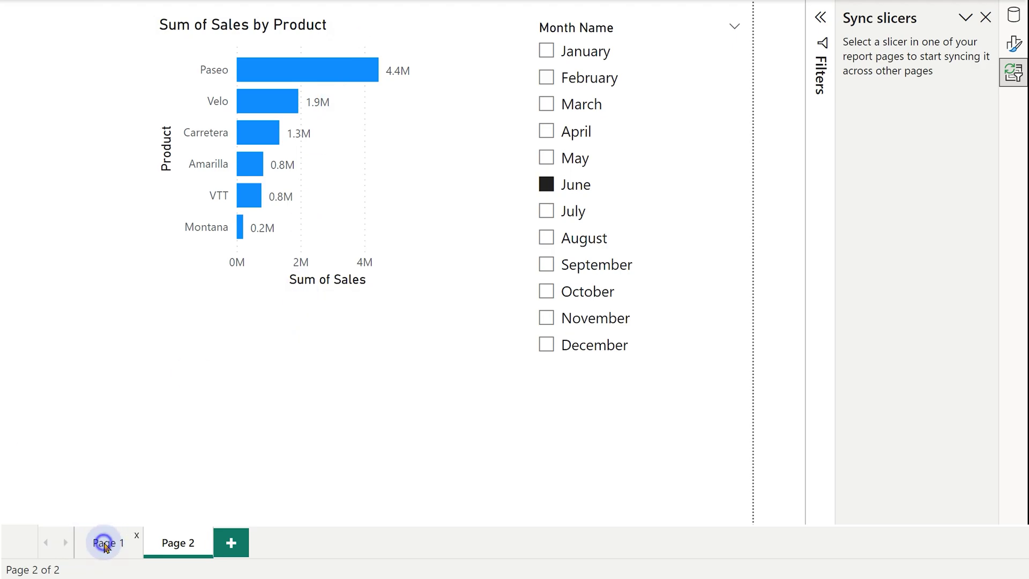
{"action": "left_click", "coordinate": [176, 543]}
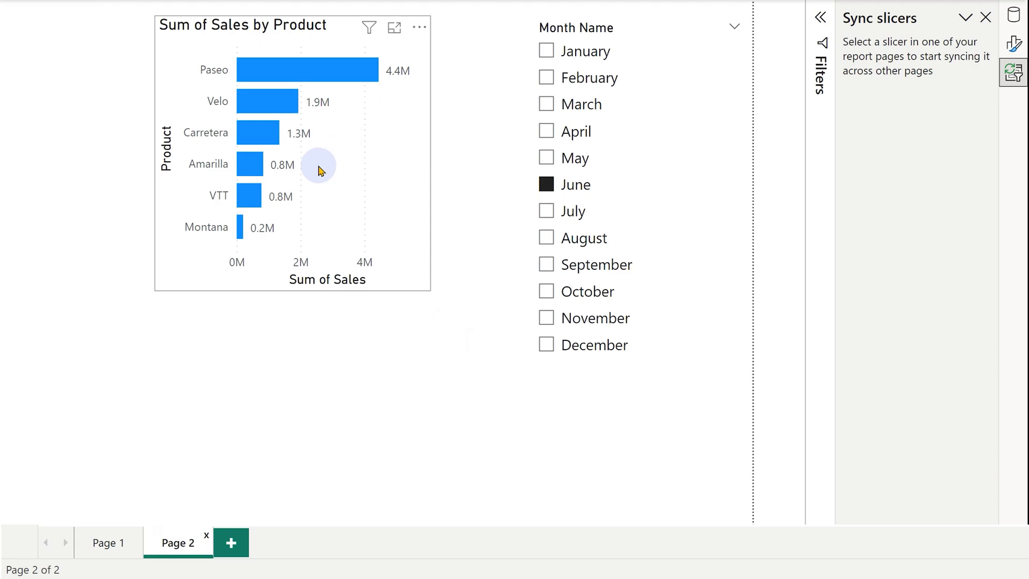
Make the Month Name slicer invisible on Page 2, confirming only the sales chart shows
{"action": "left_click", "coordinate": [109, 542]}
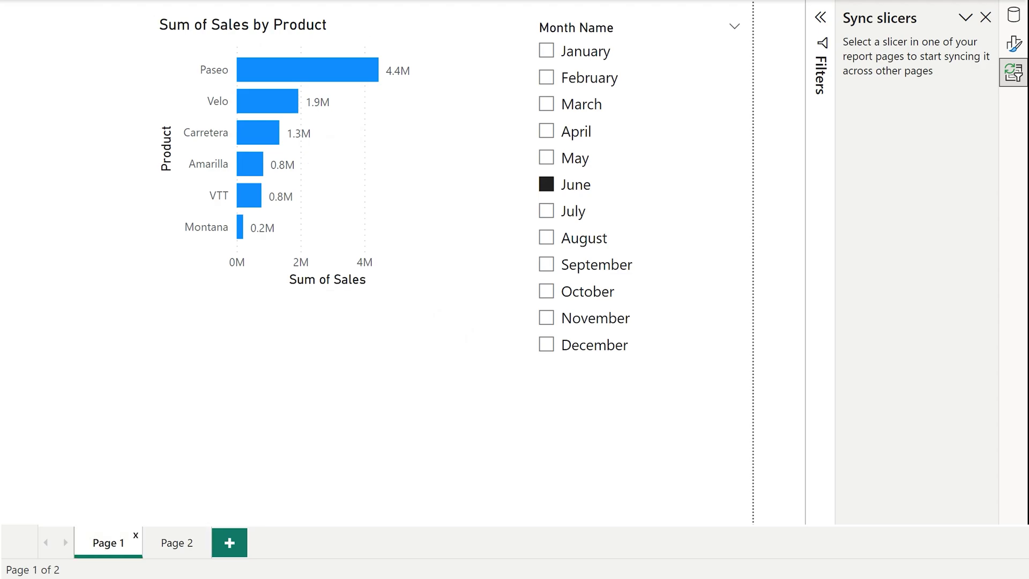
{"action": "left_click", "coordinate": [648, 28]}
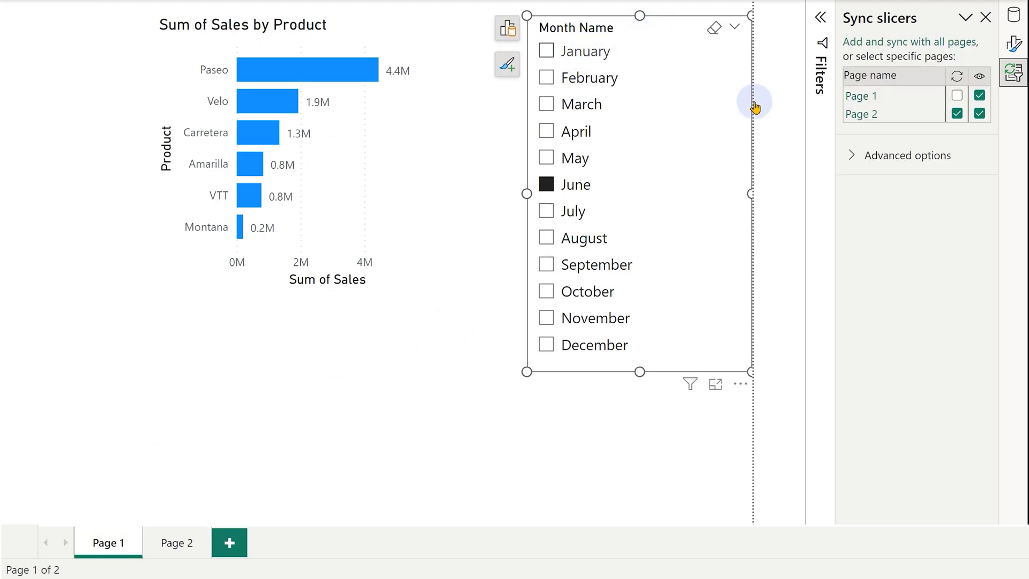
{"action": "left_click", "coordinate": [978, 114]}
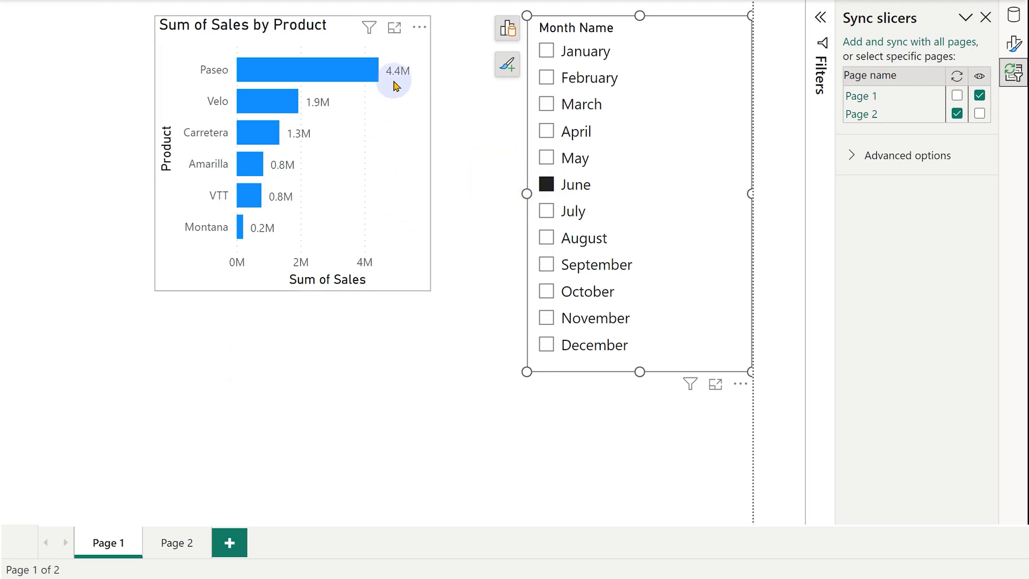
{"action": "left_click", "coordinate": [160, 540]}
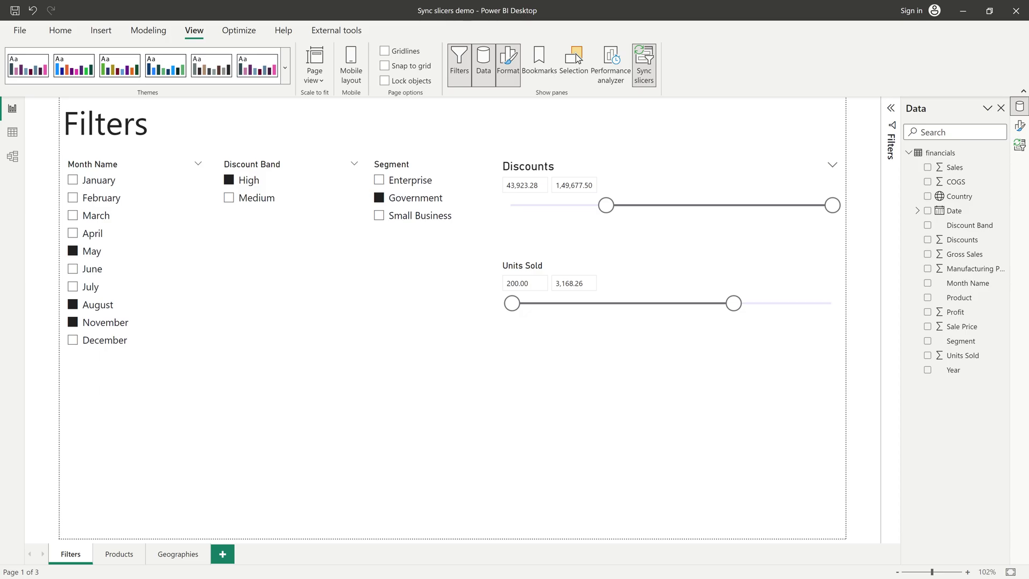
Look through the Products page and then the Geographies page
{"action": "left_click", "coordinate": [118, 553]}
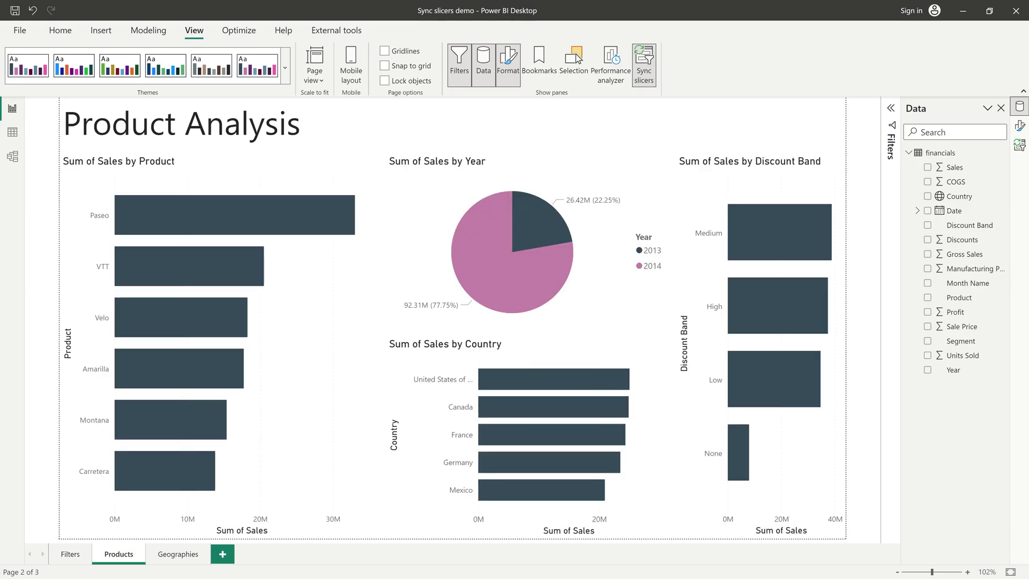
{"action": "left_click", "coordinate": [178, 554]}
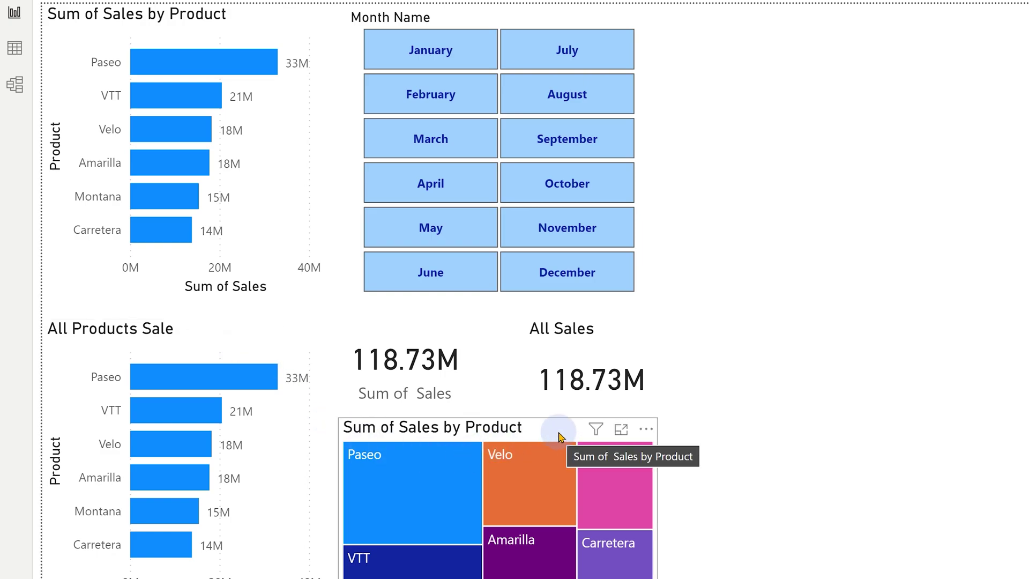
{"action": "left_click", "coordinate": [449, 341]}
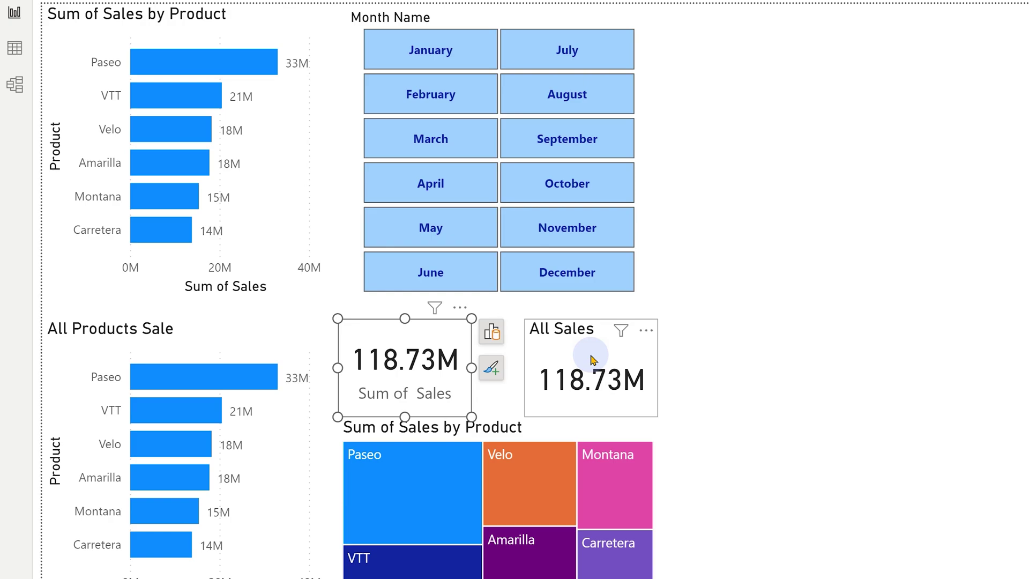
{"action": "left_click", "coordinate": [592, 358]}
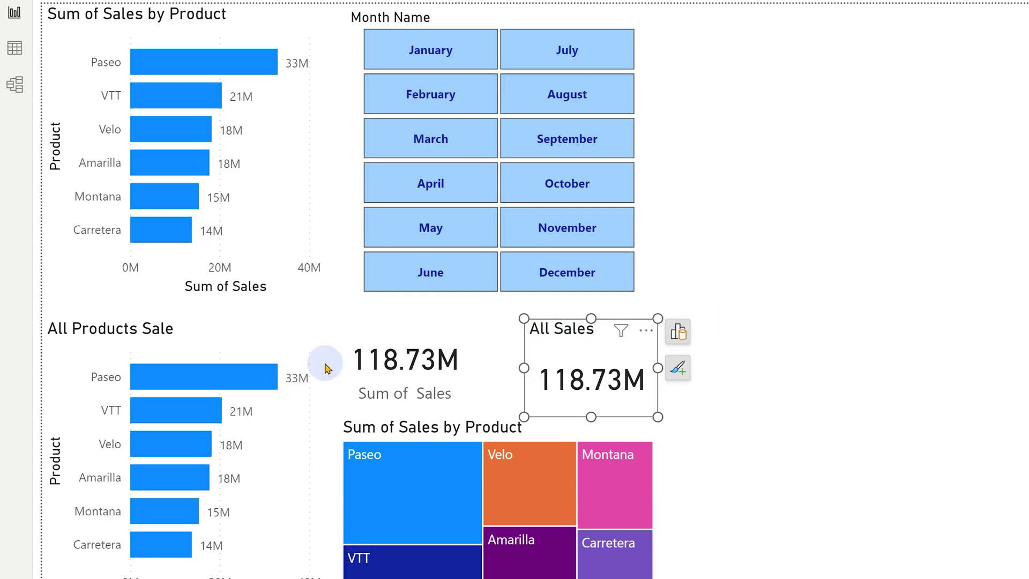
{"action": "left_click", "coordinate": [182, 341]}
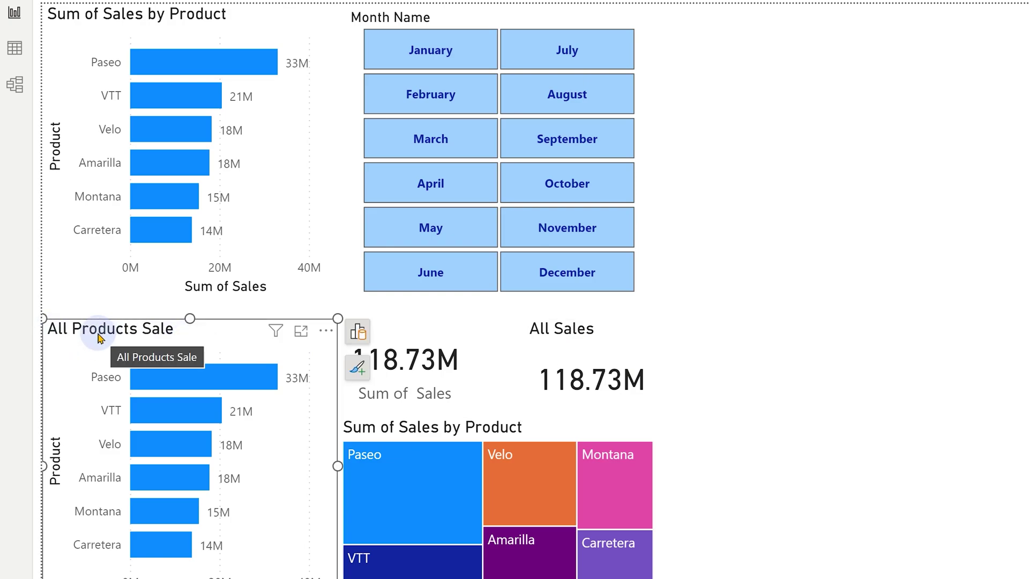
{"action": "left_click", "coordinate": [712, 265]}
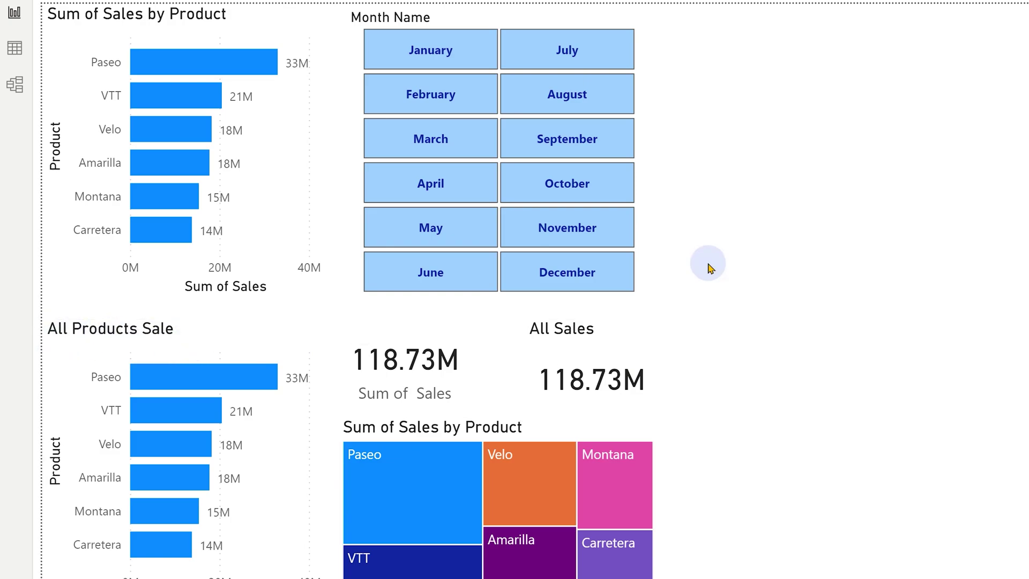
{"action": "left_click", "coordinate": [565, 155]}
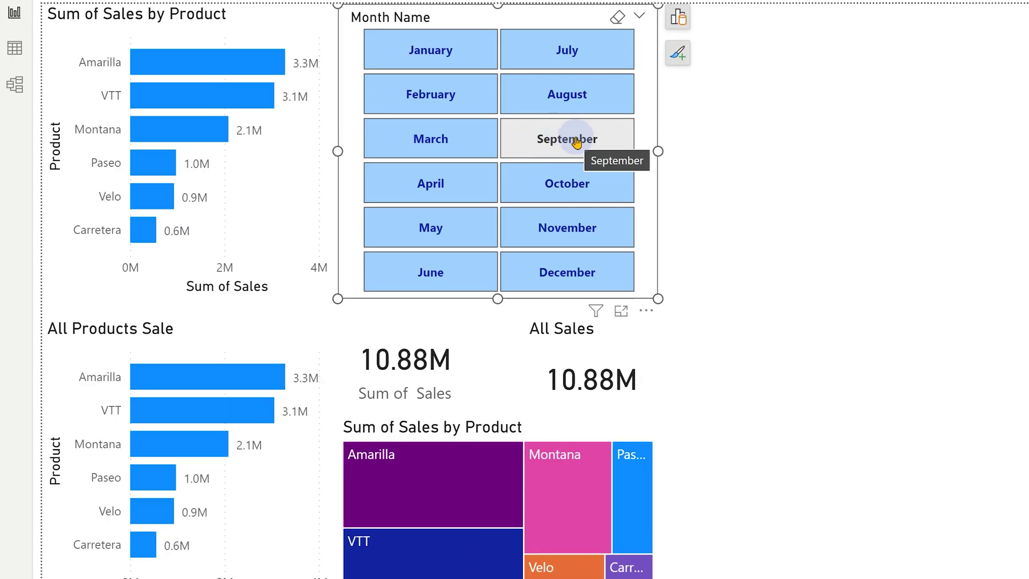
{"action": "left_click", "coordinate": [616, 19]}
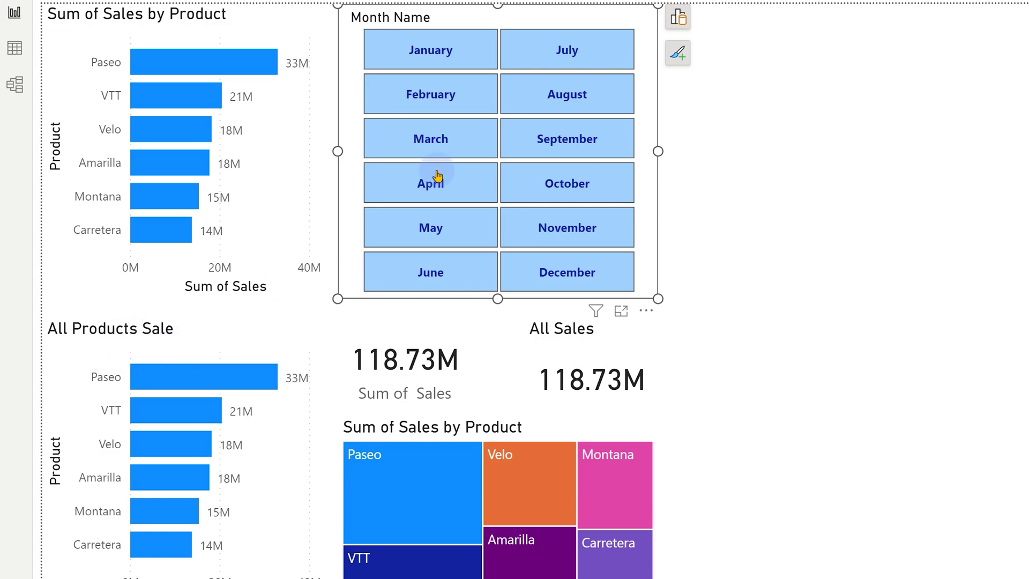
Set the month slicer's interactions to None for All Products Sale and the All Sales card
{"action": "left_click", "coordinate": [567, 137]}
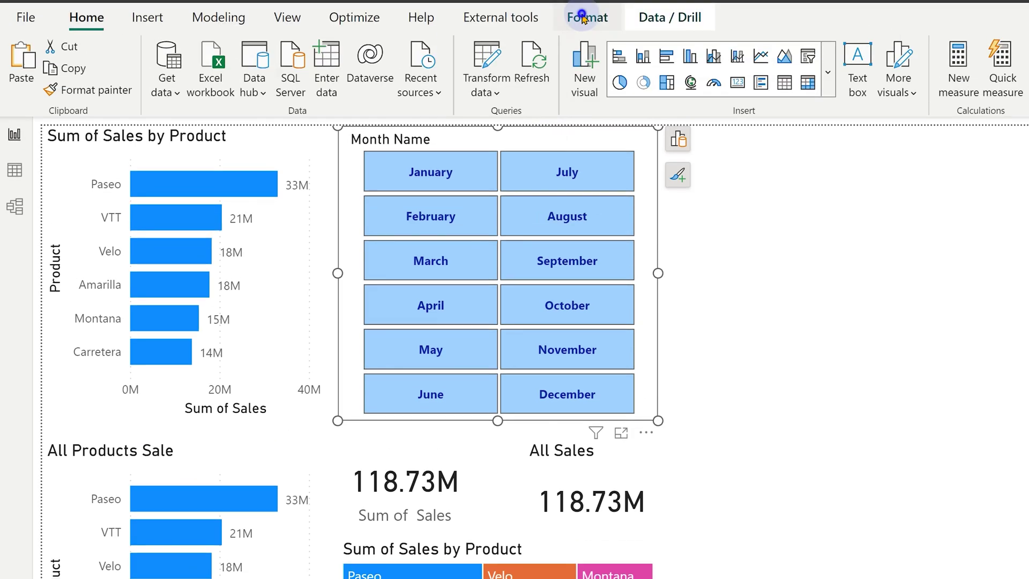
{"action": "left_click", "coordinate": [584, 18]}
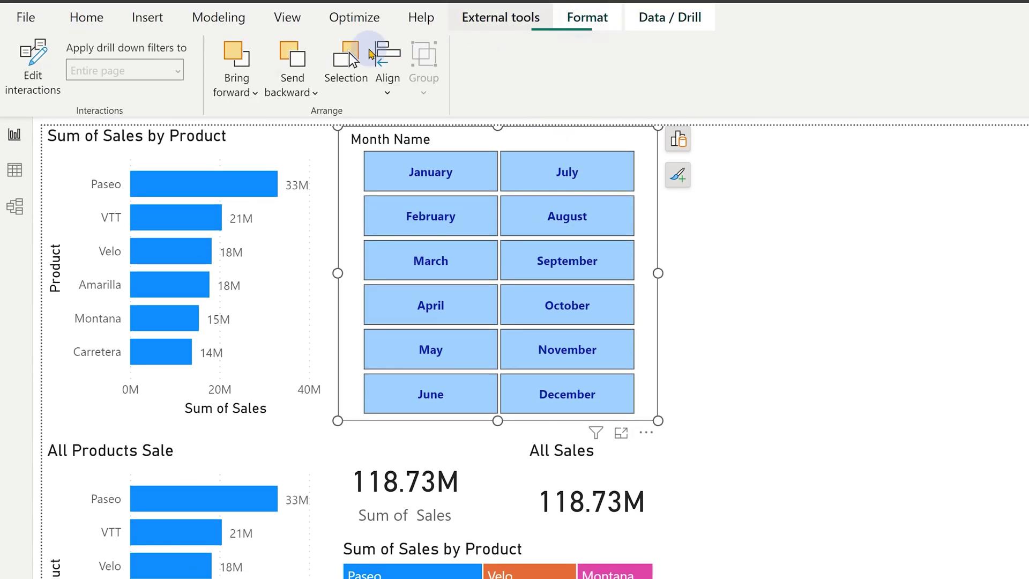
{"action": "left_click", "coordinate": [33, 91]}
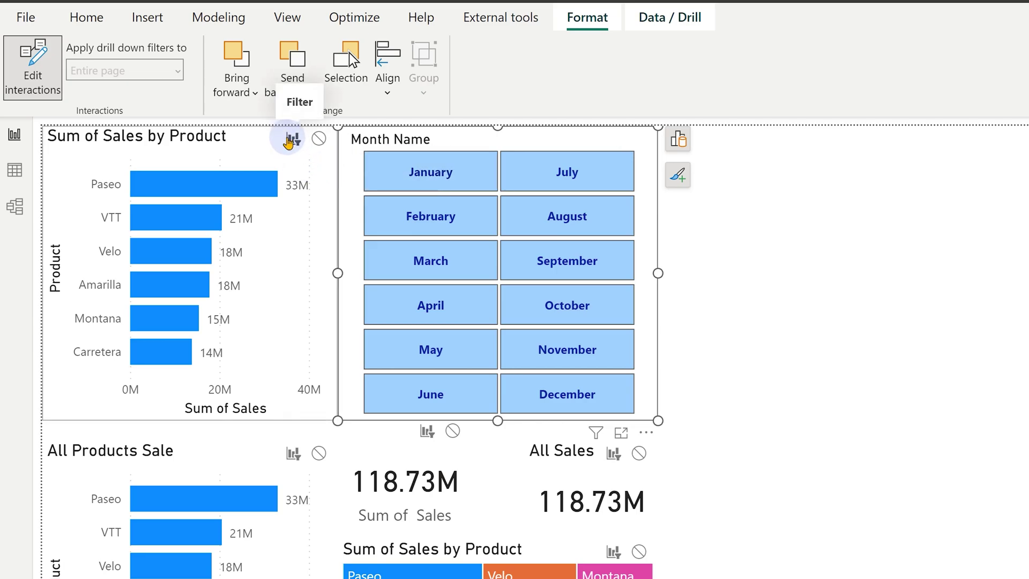
{"action": "left_click", "coordinate": [294, 146]}
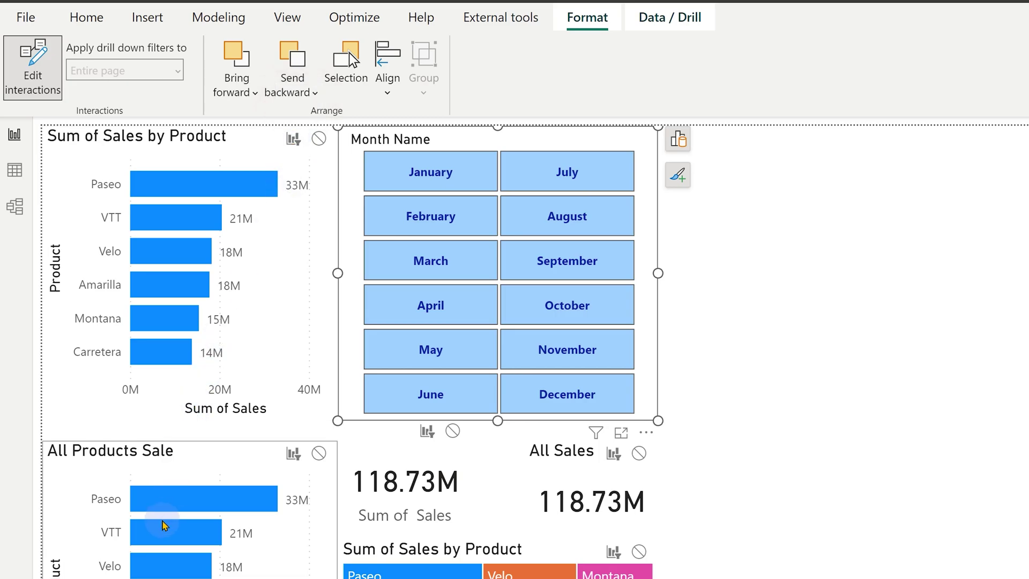
{"action": "mouse_move", "coordinate": [167, 524]}
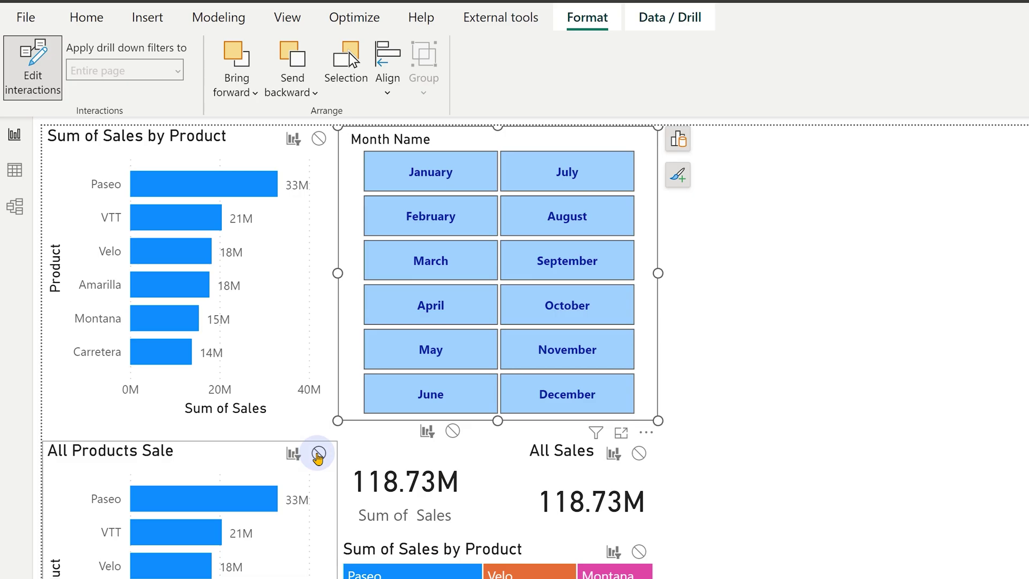
{"action": "left_click", "coordinate": [318, 455]}
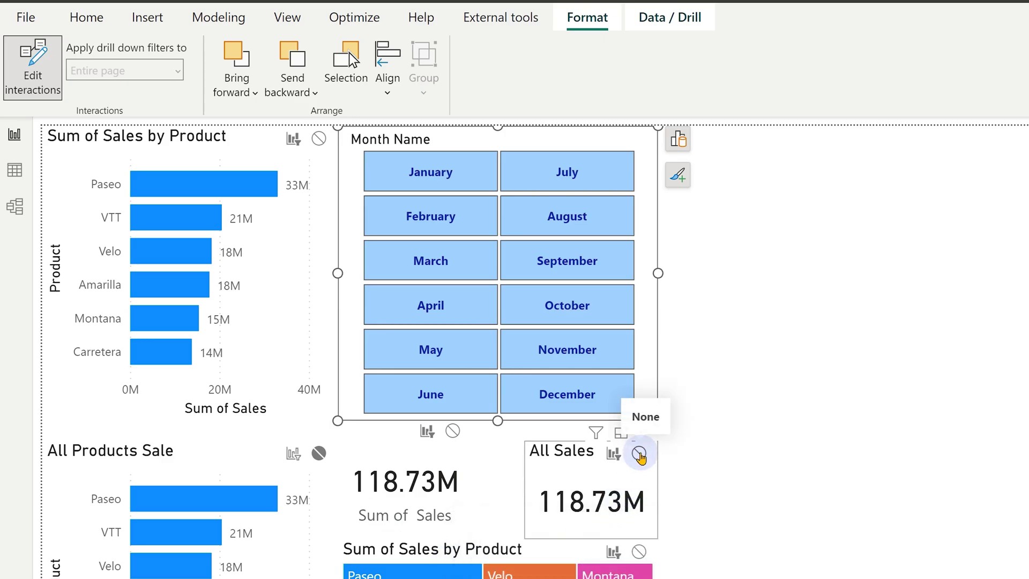
{"action": "left_click", "coordinate": [639, 455]}
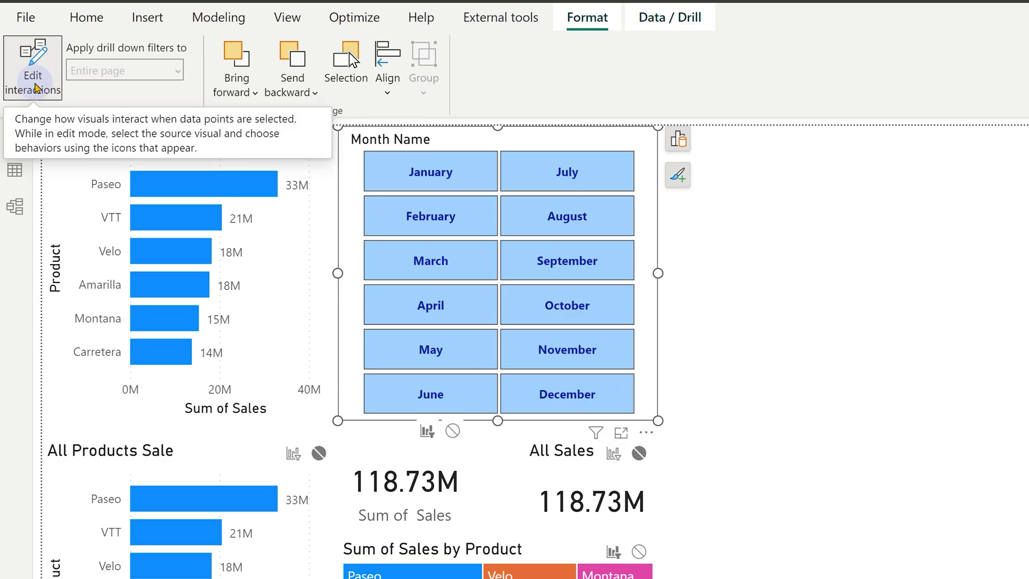
{"action": "left_click", "coordinate": [36, 87]}
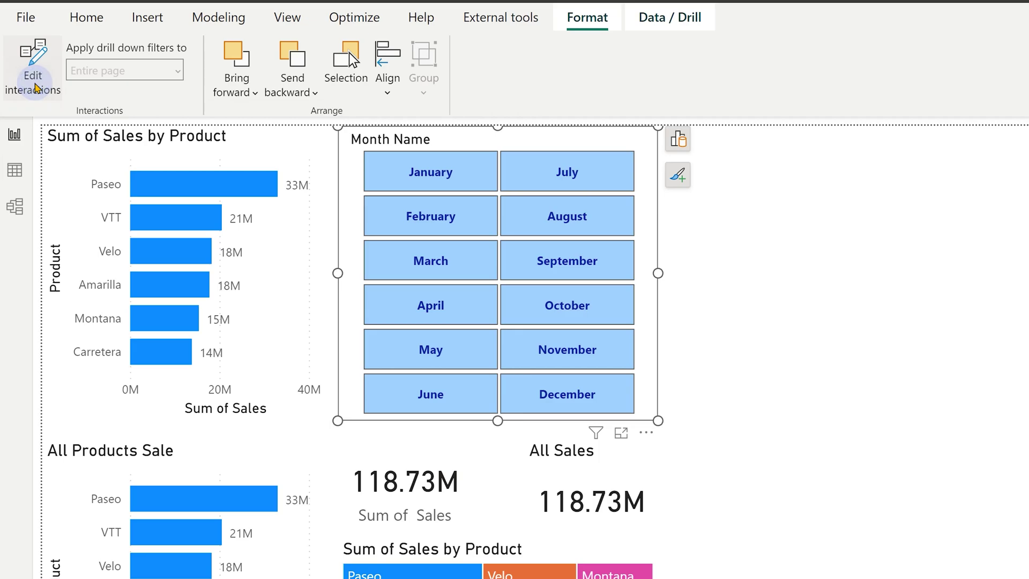
{"action": "left_click", "coordinate": [35, 87]}
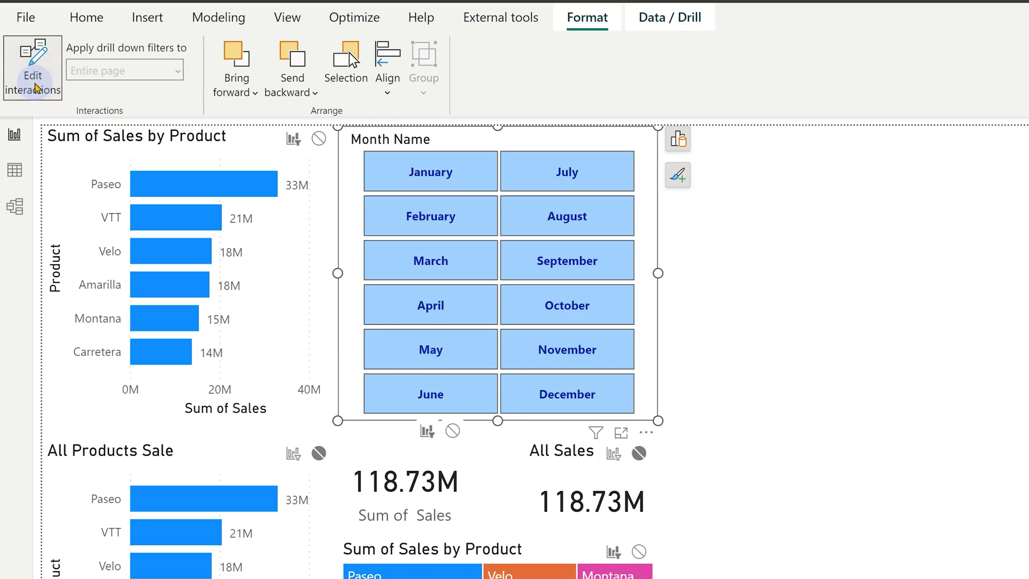
{"action": "left_click", "coordinate": [36, 88]}
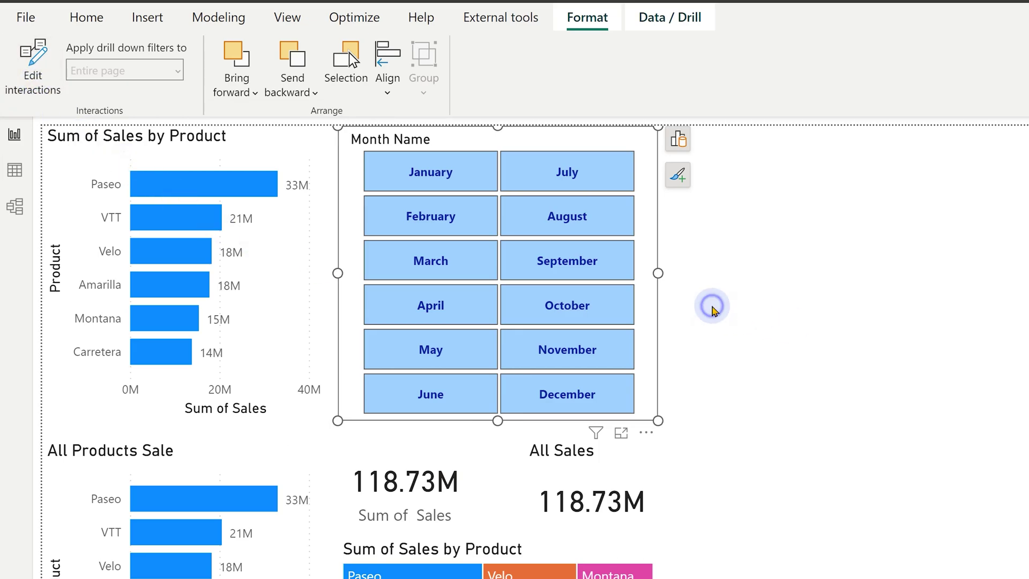
Filter by September, August and July to see Sum of Sales change while All Sales stays fixed
{"action": "left_click", "coordinate": [712, 310]}
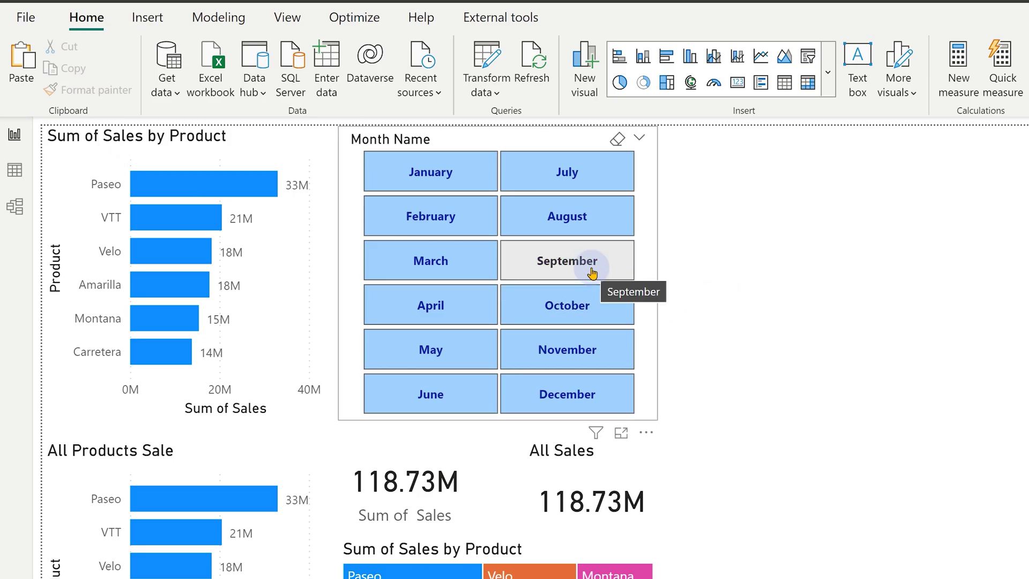
{"action": "left_click", "coordinate": [590, 272]}
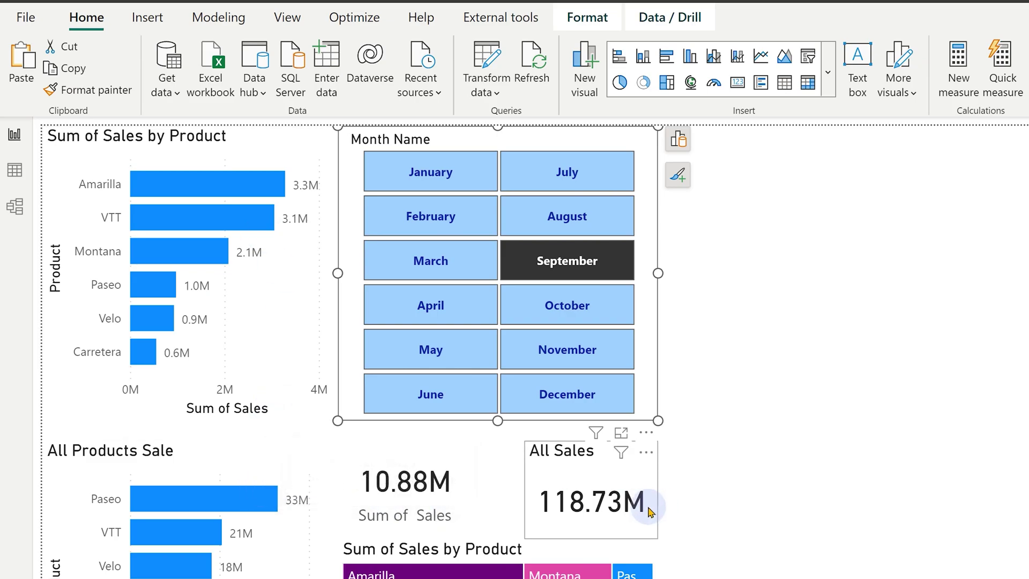
{"action": "left_click", "coordinate": [559, 217]}
{"action": "left_click", "coordinate": [562, 172]}
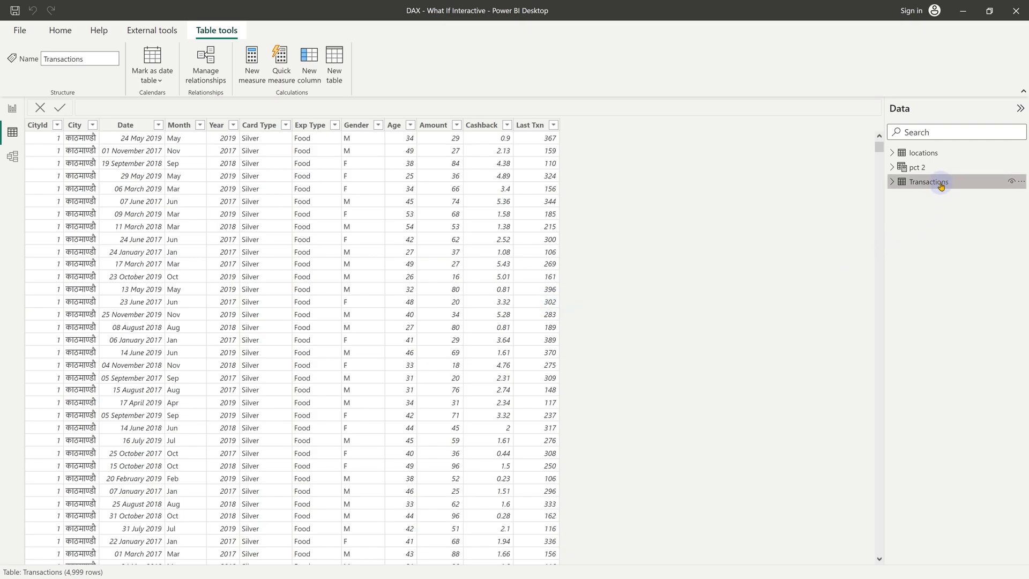
Inspect the pct 2 GENERATESERIES(0, 5, 0.1) table's 51 rows across Report, Data and Model views
{"action": "mouse_move", "coordinate": [941, 184]}
{"action": "left_click", "coordinate": [13, 108]}
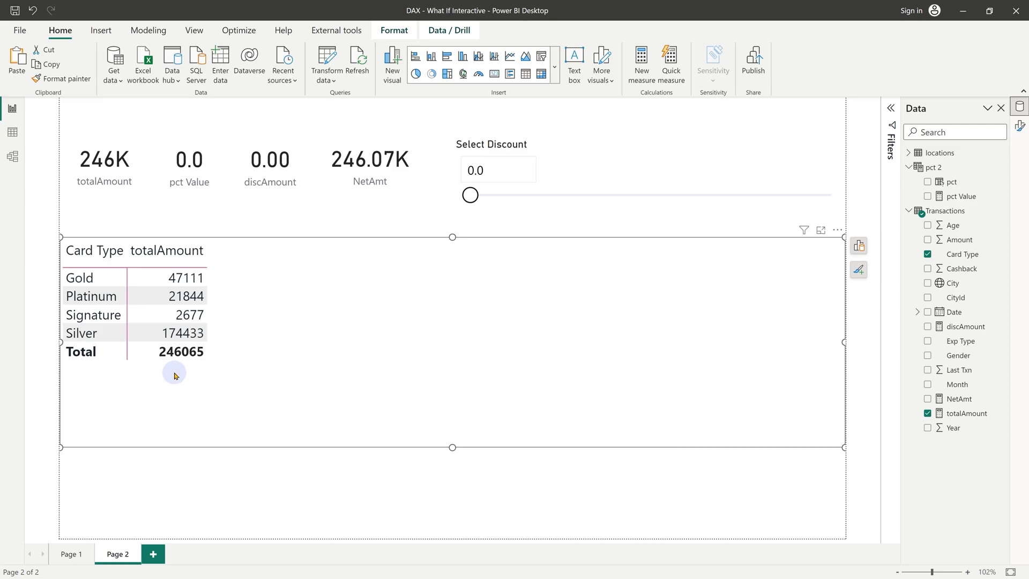
{"action": "left_click", "coordinate": [13, 132]}
{"action": "left_click", "coordinate": [911, 143]}
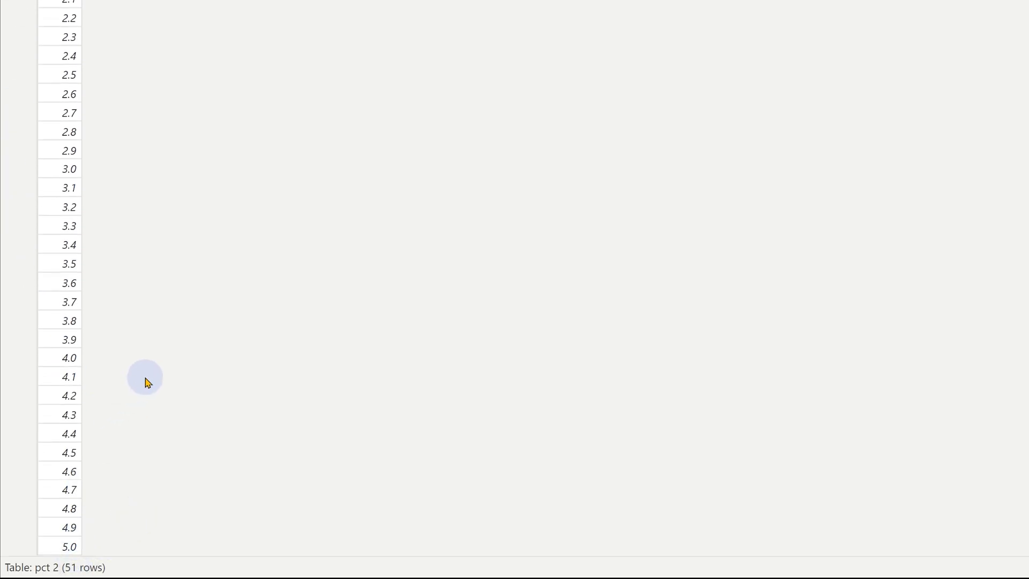
{"action": "left_click", "coordinate": [13, 157]}
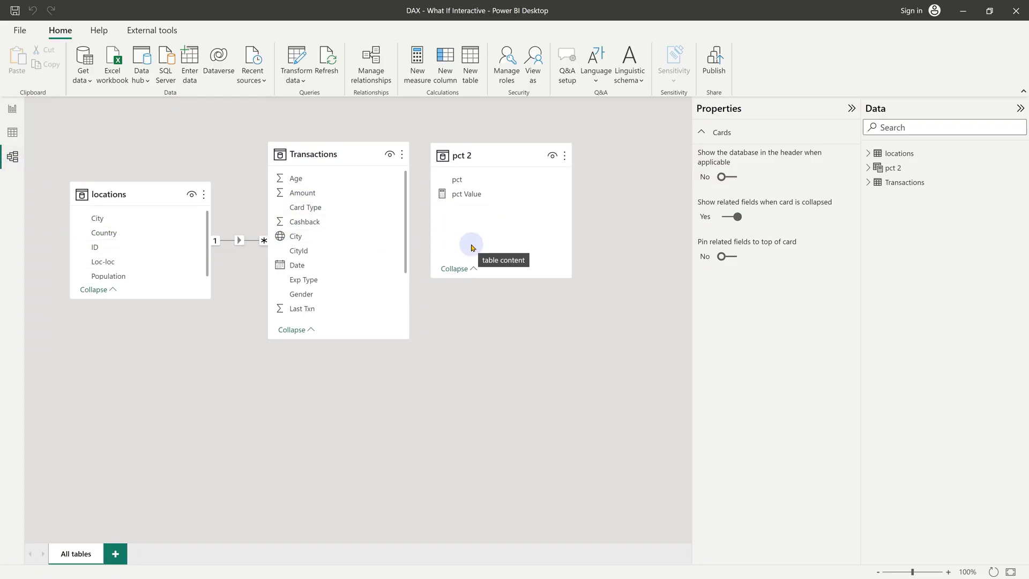
{"action": "left_click", "coordinate": [12, 133]}
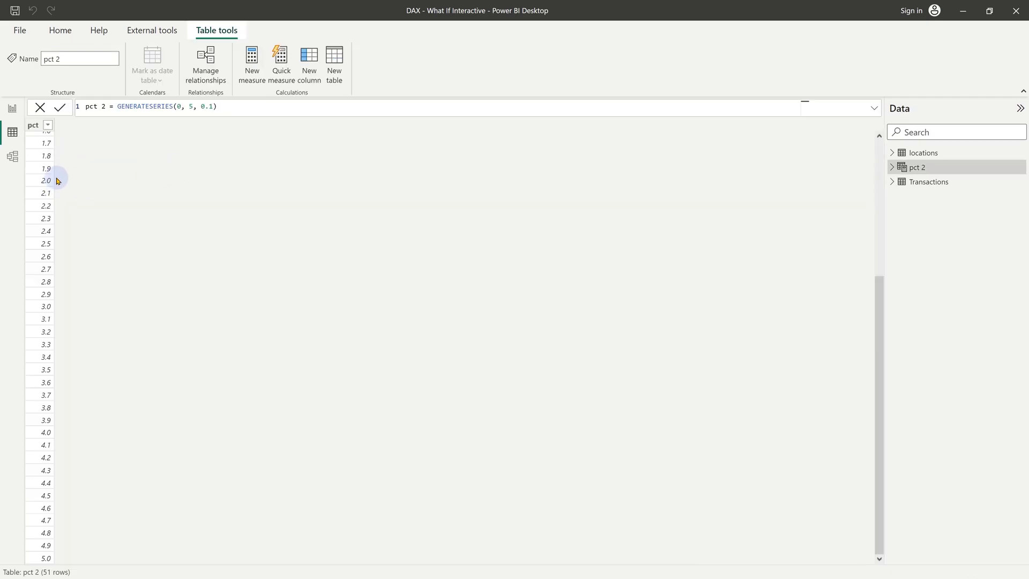
{"action": "scroll", "coordinate": [48, 184], "scroll_direction": "up", "scroll_amount": 5}
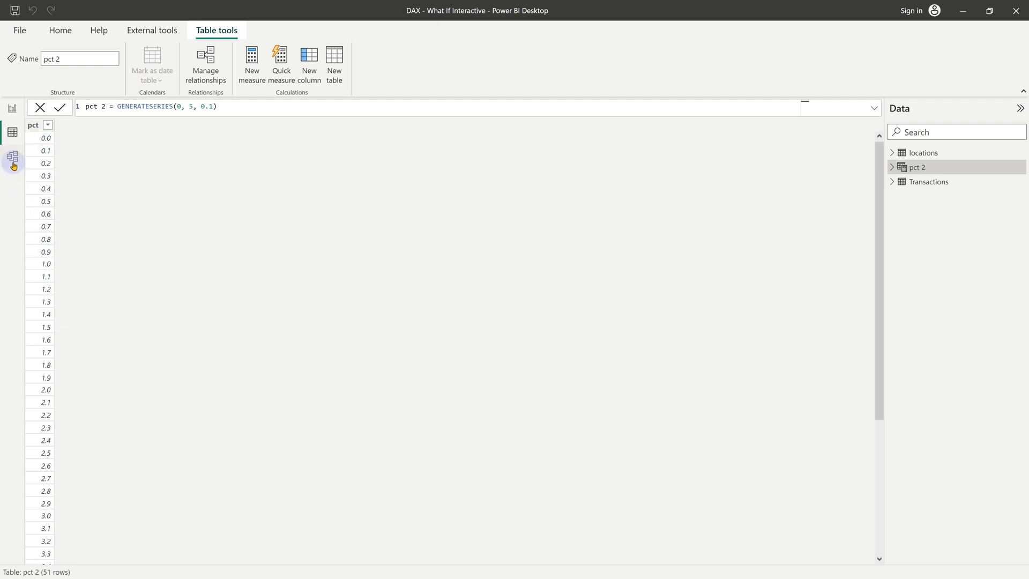
Change the Select Discount slicer style to Between, then back to Single Value
{"action": "left_click", "coordinate": [12, 108]}
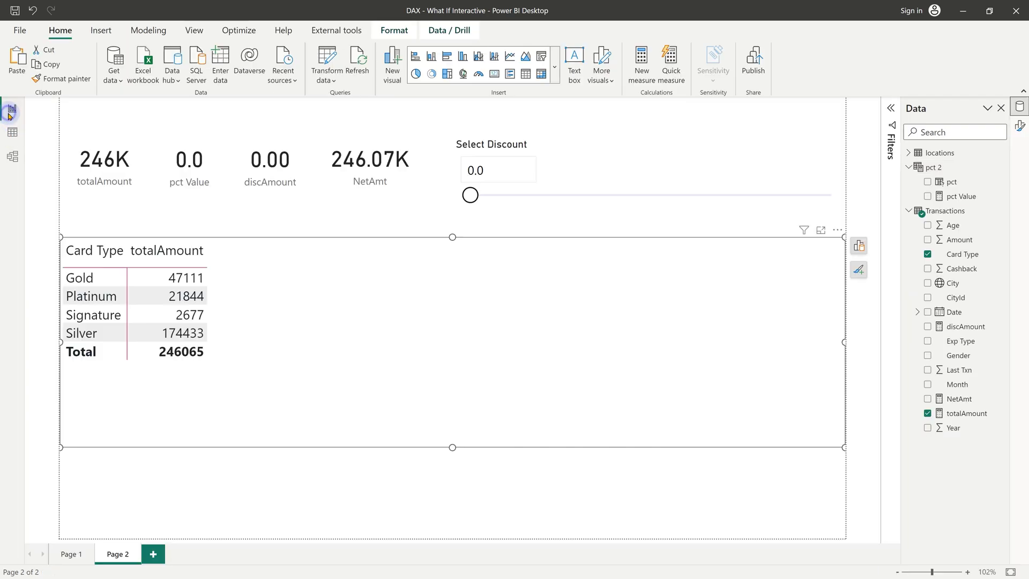
{"action": "left_click", "coordinate": [566, 158]}
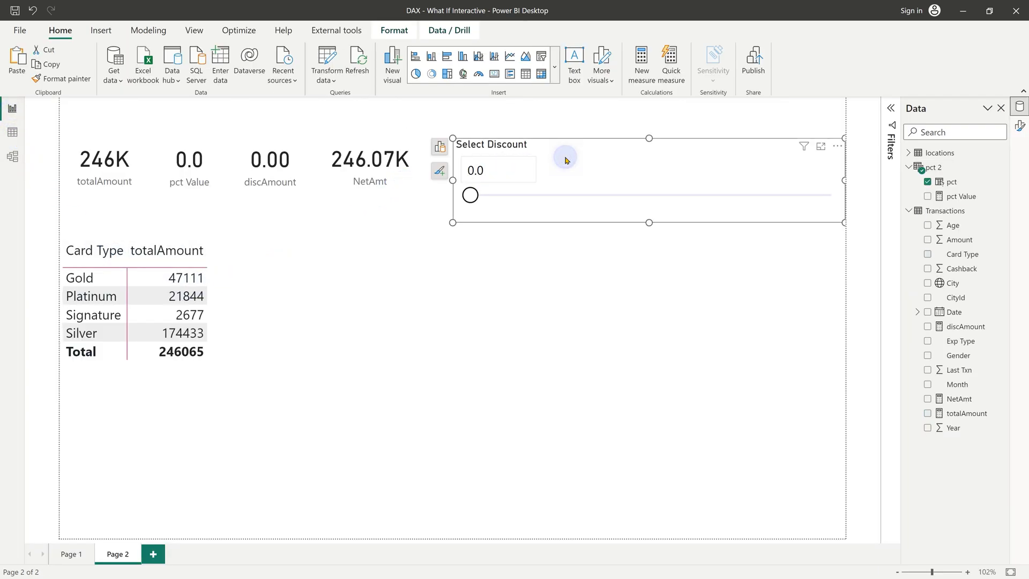
{"action": "left_click", "coordinate": [439, 146]}
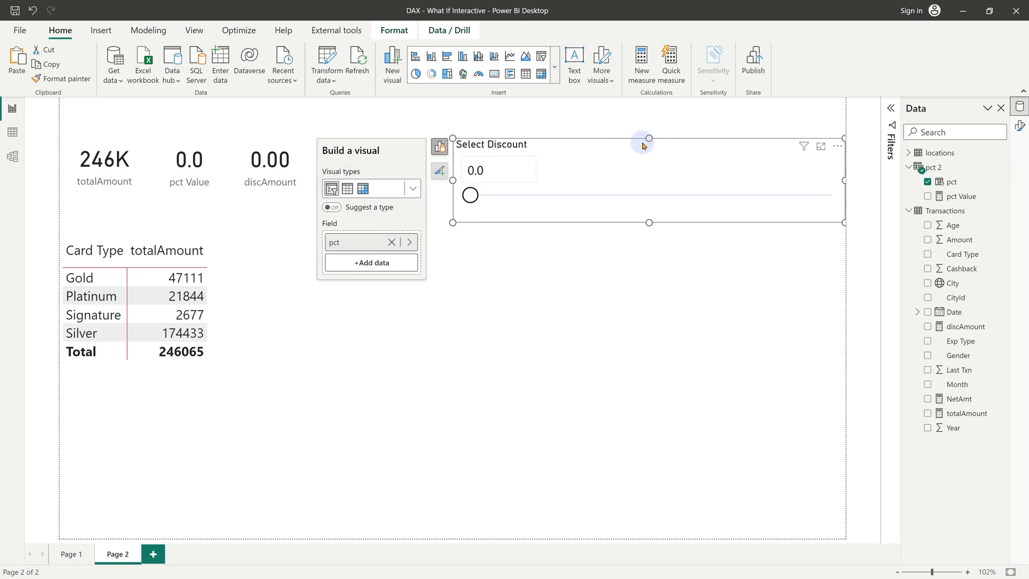
{"action": "left_click", "coordinate": [1020, 125]}
{"action": "left_click", "coordinate": [930, 471]}
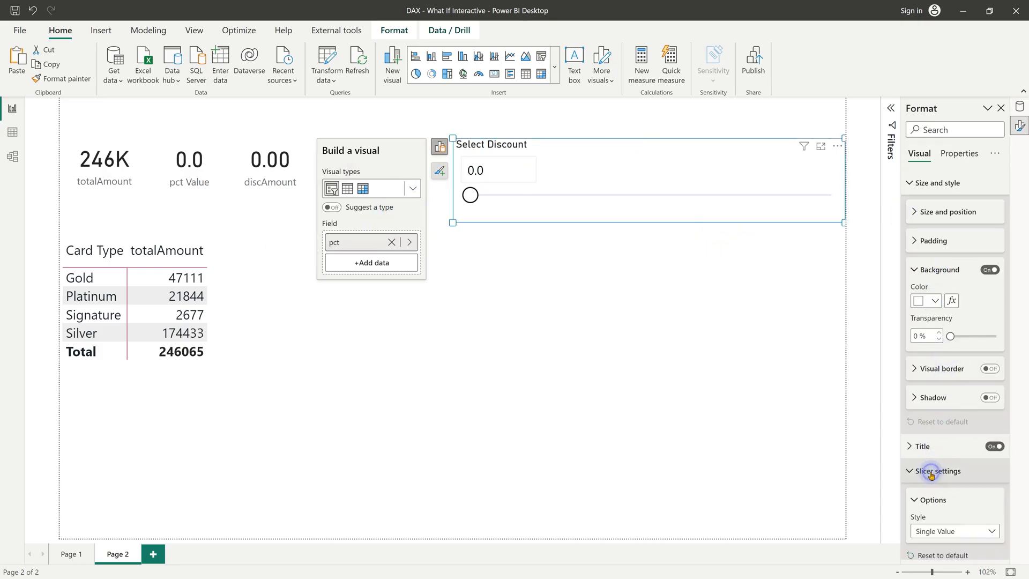
{"action": "scroll", "coordinate": [943, 461], "scroll_direction": "down", "scroll_amount": 3}
{"action": "left_click", "coordinate": [950, 453]}
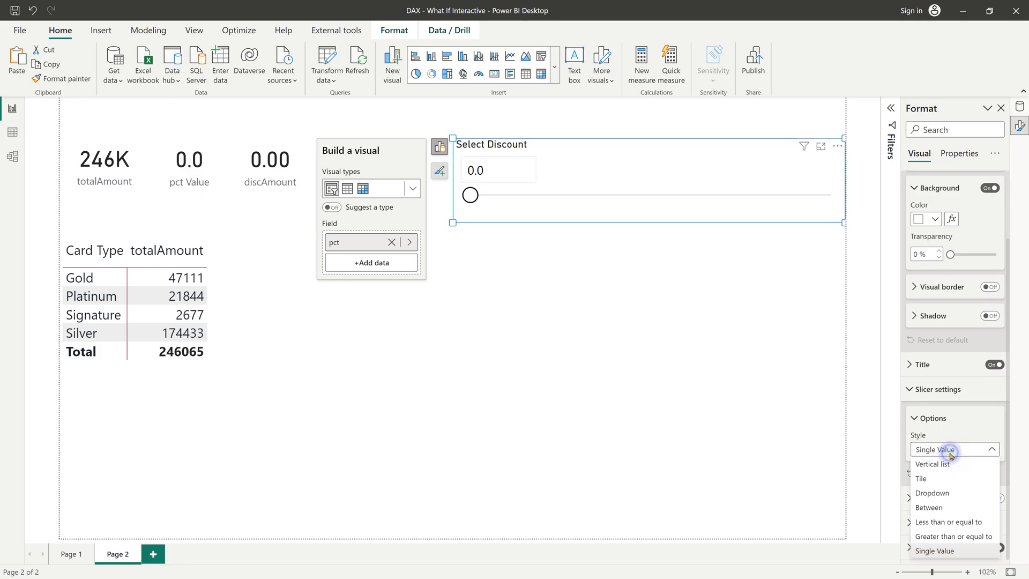
{"action": "left_click", "coordinate": [930, 507]}
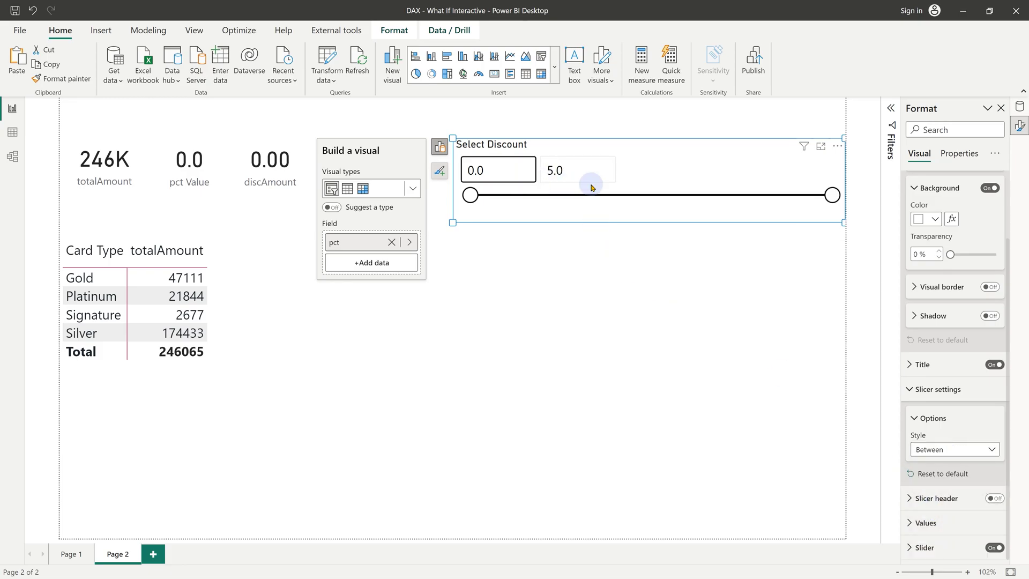
{"action": "left_click", "coordinate": [951, 449]}
{"action": "left_click", "coordinate": [943, 552]}
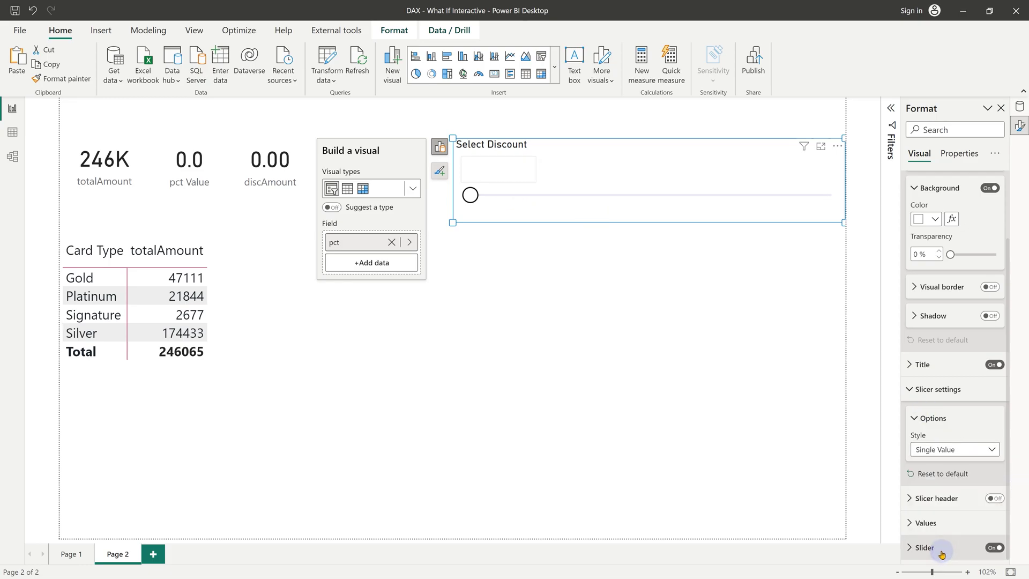
{"action": "left_click", "coordinate": [604, 180]}
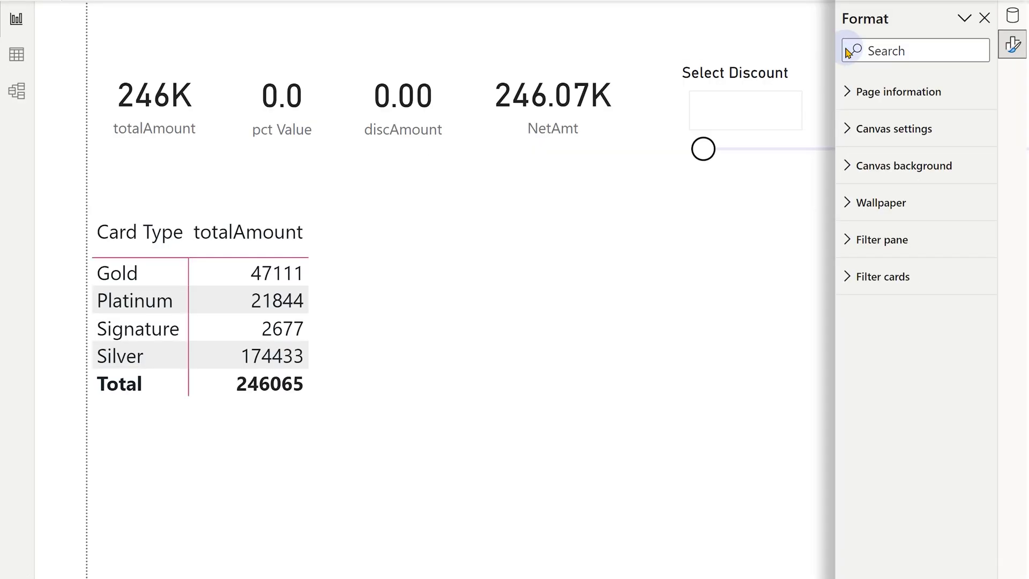
Read the DAX for pct Value, totalAmount, discAmount and NetAmt, ending on [totalAmount]-[discAmount]
{"action": "left_click", "coordinate": [1019, 106]}
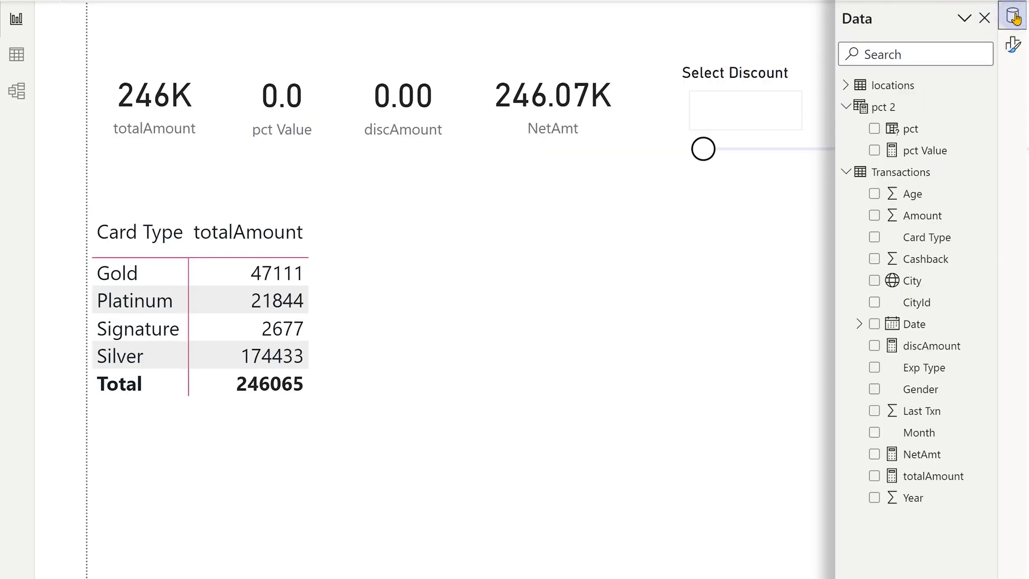
{"action": "left_click", "coordinate": [923, 152]}
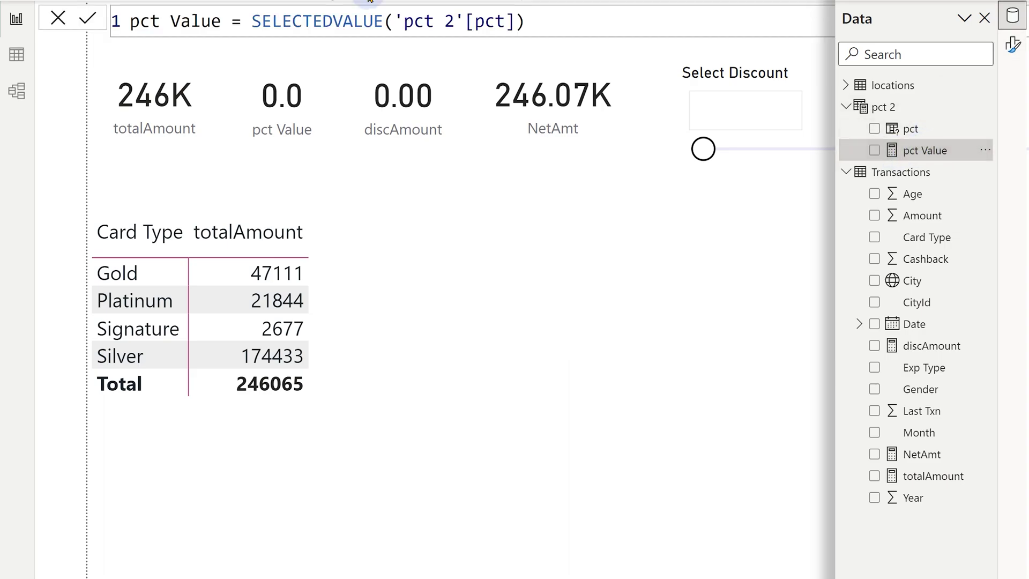
{"action": "left_click", "coordinate": [334, 24]}
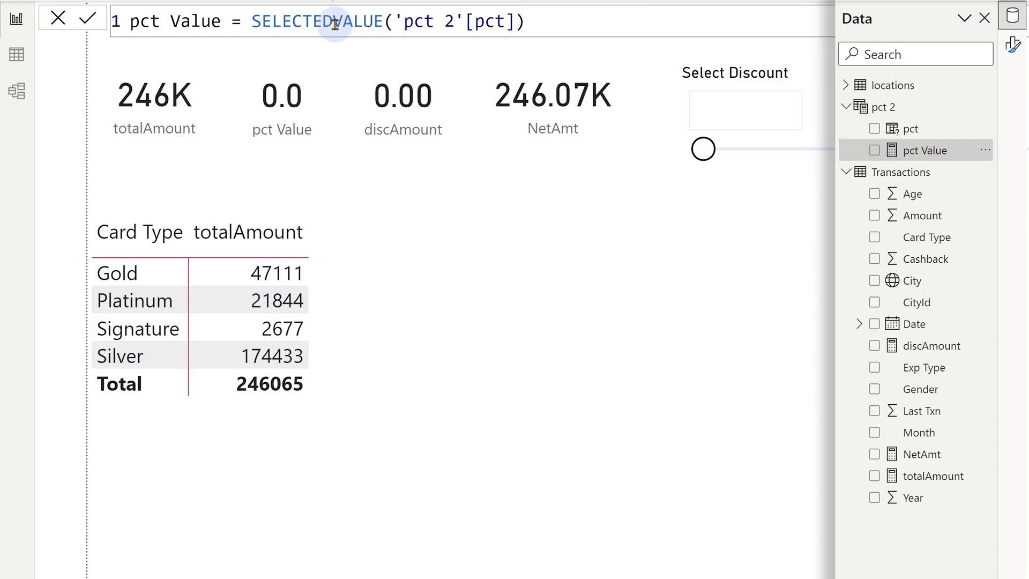
{"action": "left_click", "coordinate": [759, 114]}
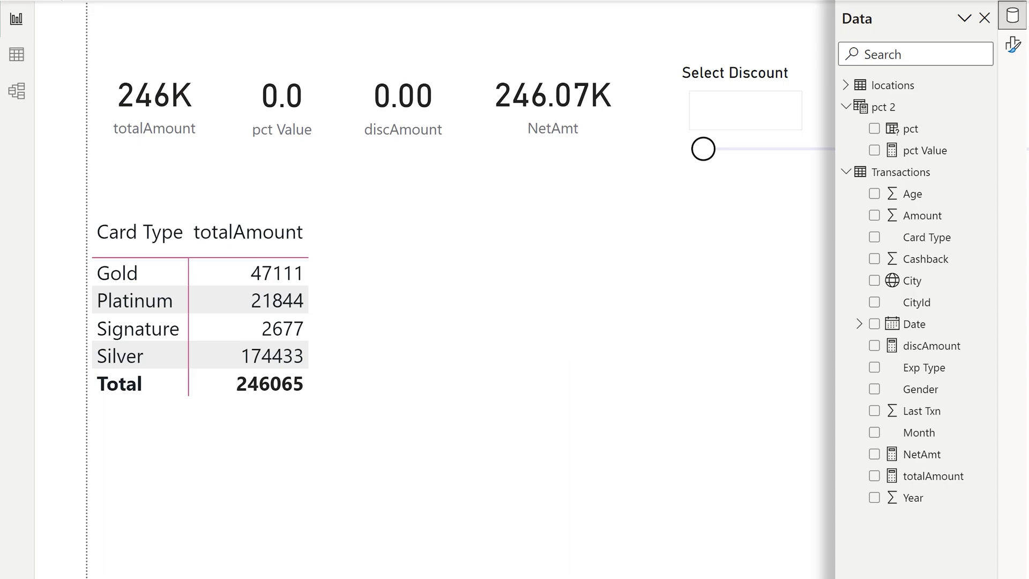
{"action": "left_click", "coordinate": [907, 482]}
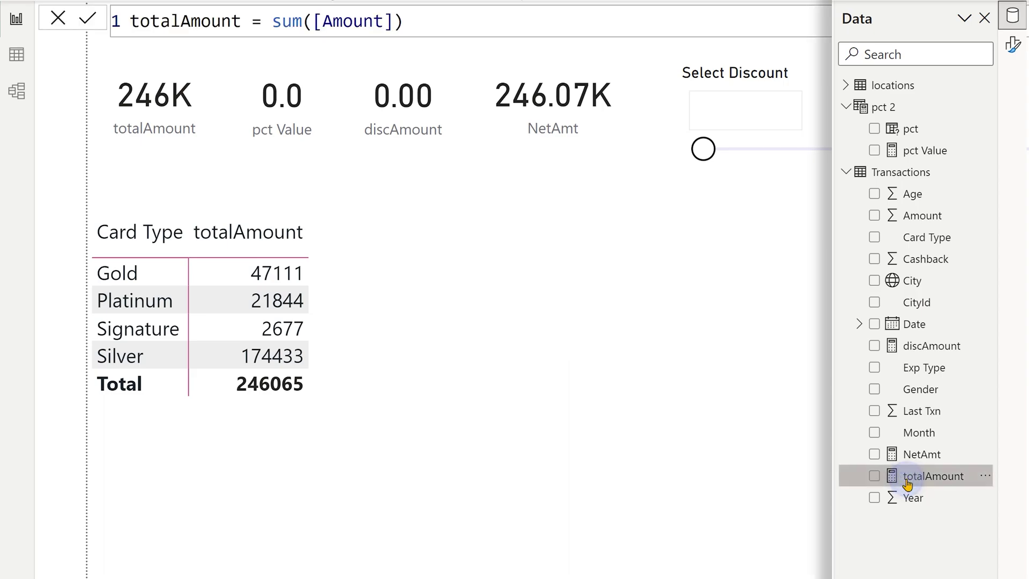
{"action": "left_click", "coordinate": [399, 21]}
{"action": "left_click", "coordinate": [906, 345]}
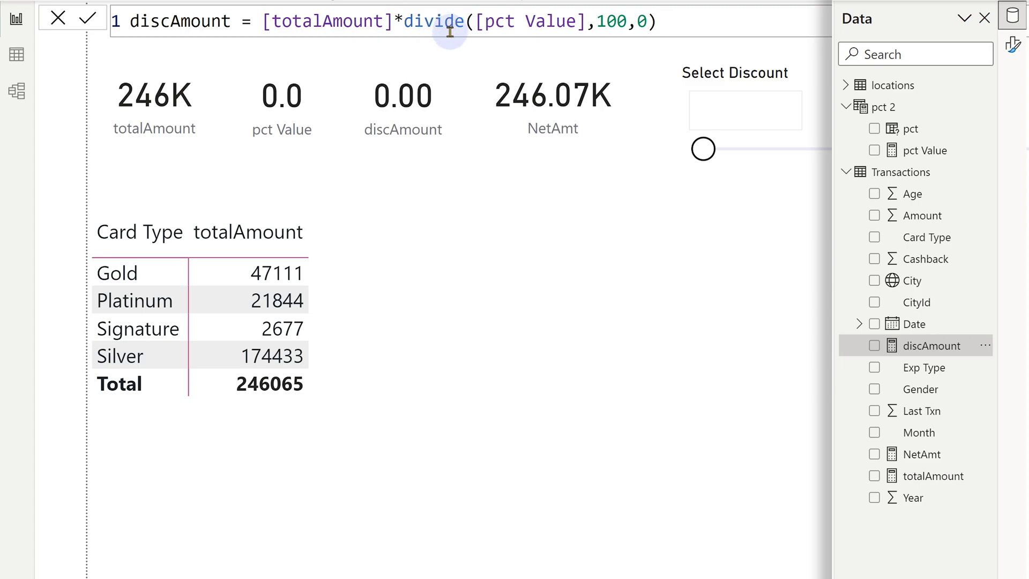
{"action": "left_click", "coordinate": [632, 22]}
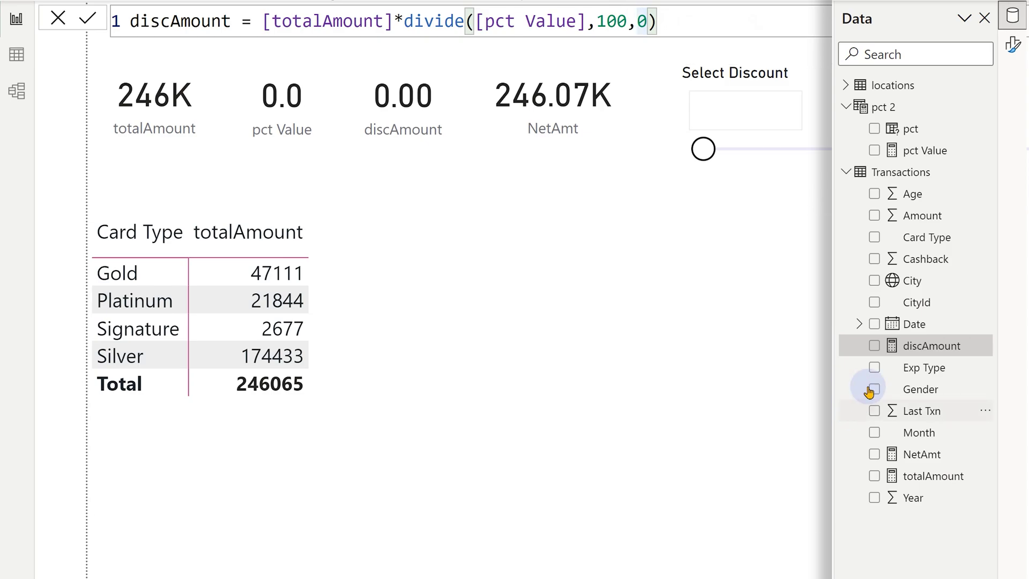
{"action": "left_click", "coordinate": [914, 457]}
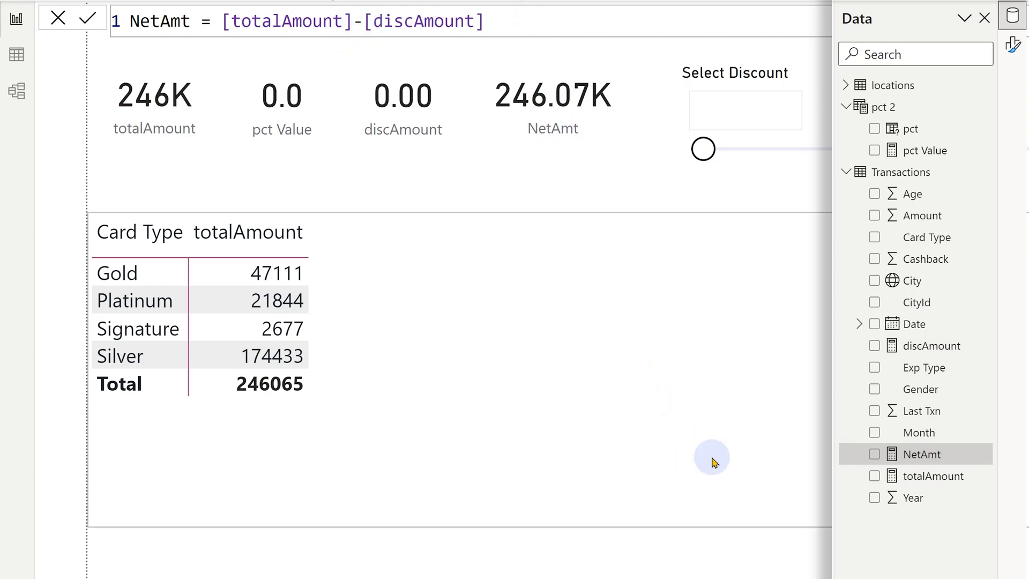
Add discAmount and NetAmt columns to the Card Type table, then slide Select Discount to 2.1
{"action": "left_click_drag", "start_coordinate": [924, 349], "coordinate": [345, 278]}
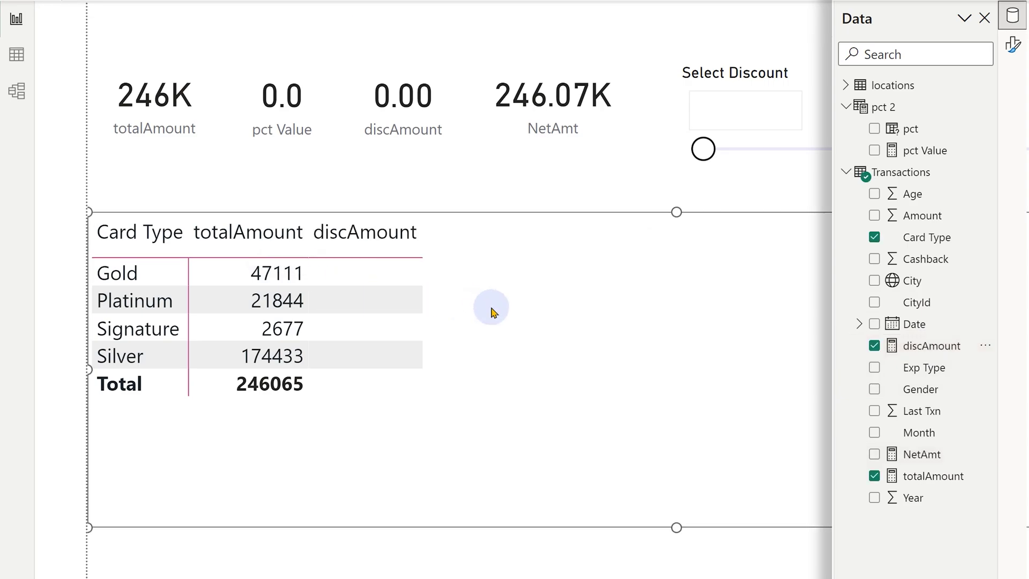
{"action": "left_click_drag", "start_coordinate": [891, 453], "coordinate": [450, 268]}
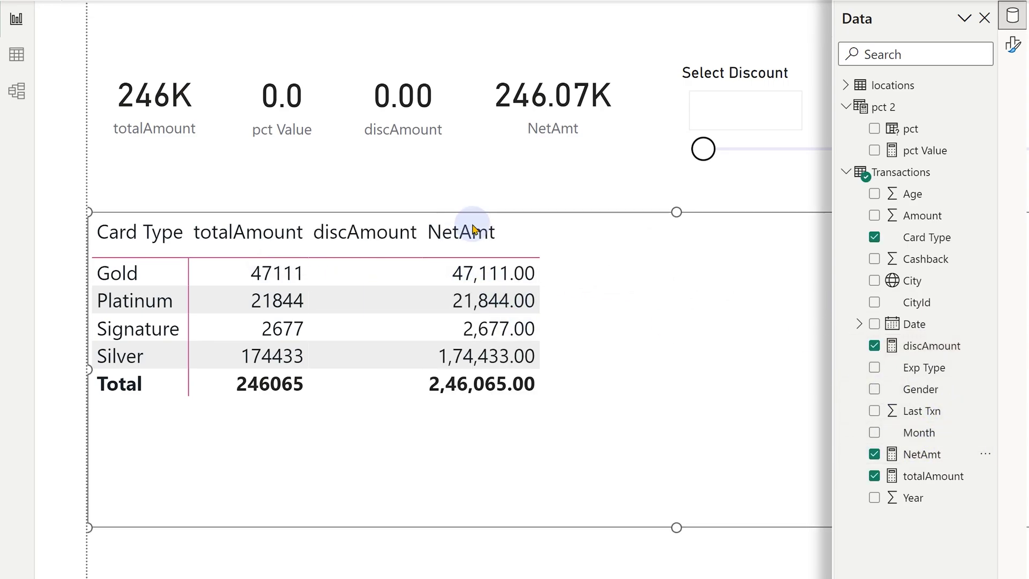
{"action": "left_click", "coordinate": [705, 156]}
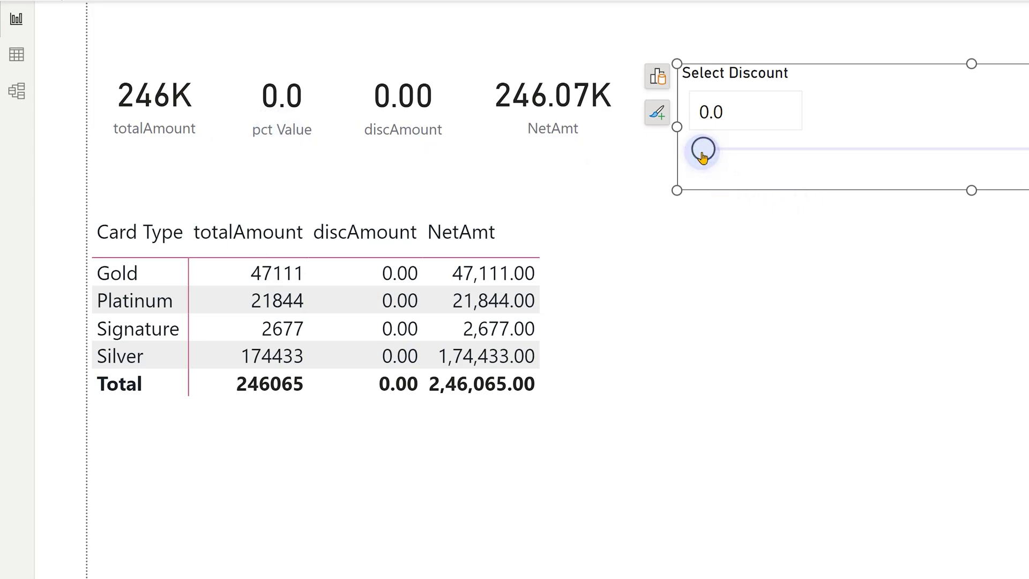
{"action": "left_click_drag", "start_coordinate": [702, 152], "coordinate": [931, 159]}
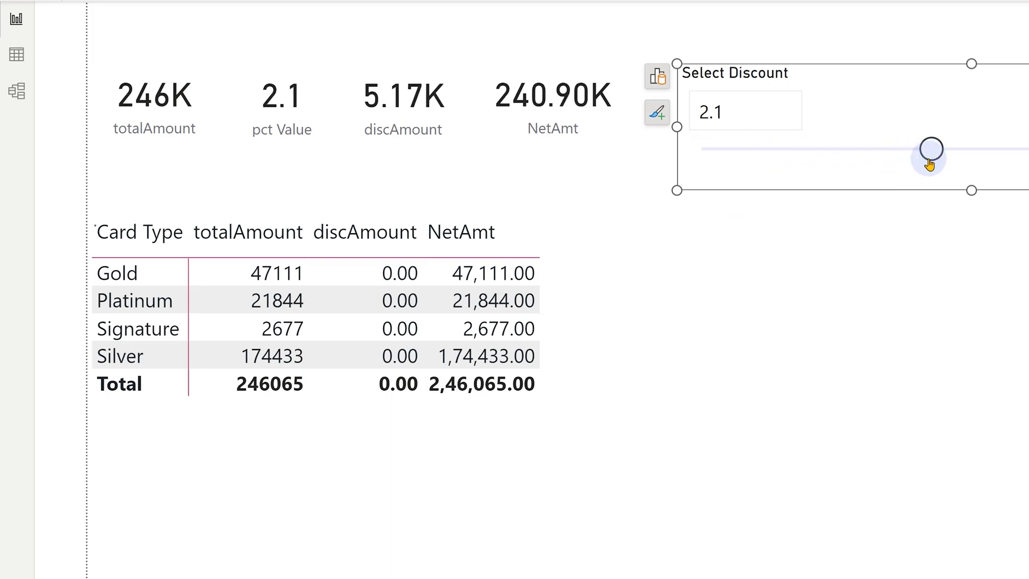